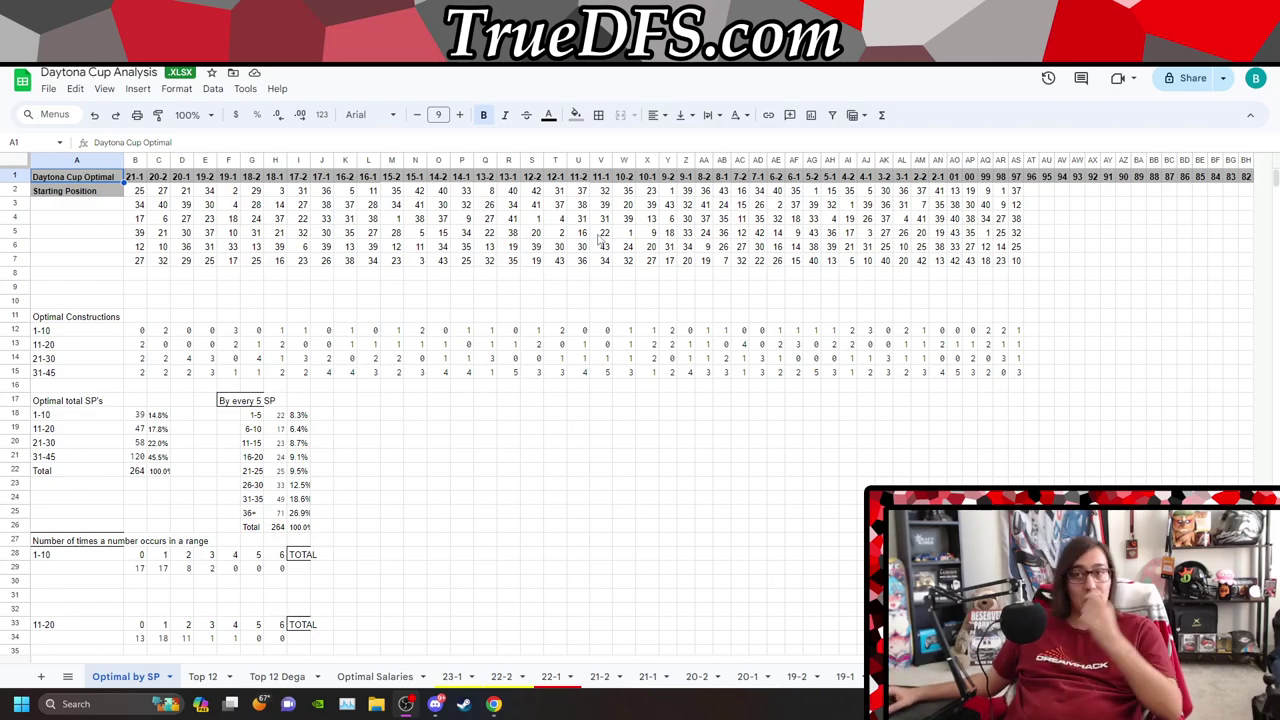
Switch to the 10s race sheet
{"action": "scroll", "coordinate": [700, 676], "scroll_direction": "down", "scroll_amount": 5}
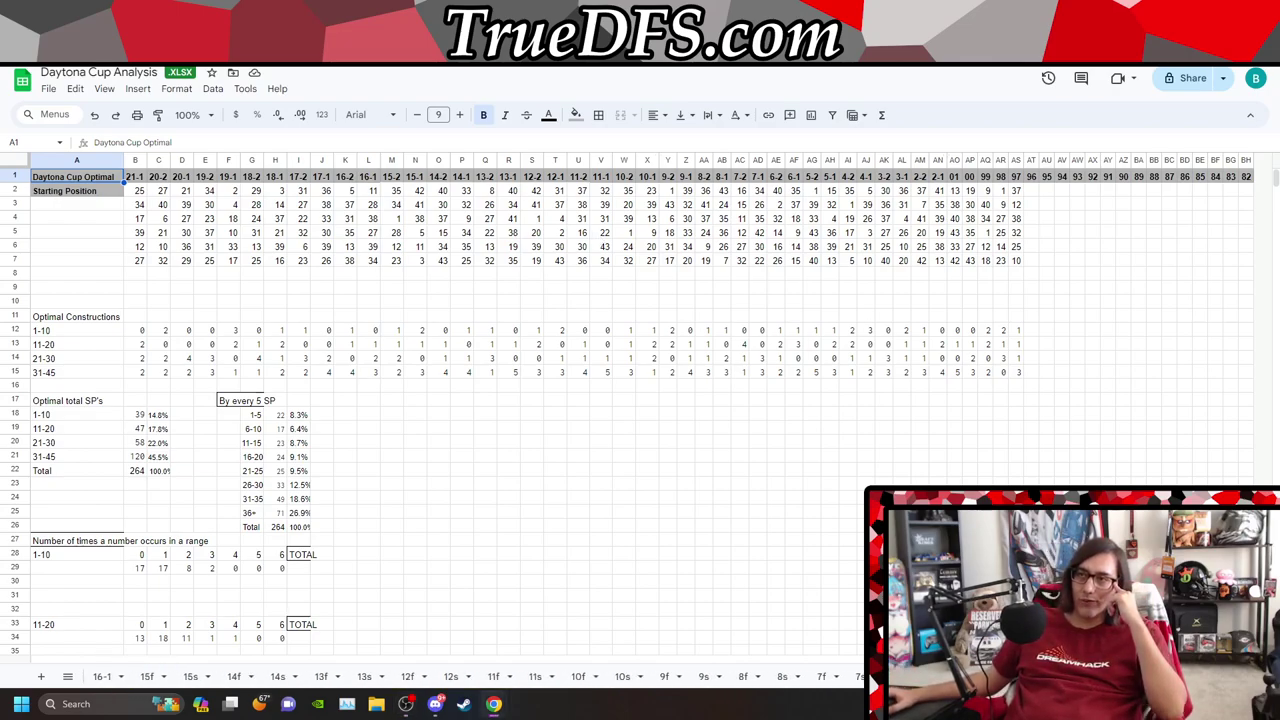
{"action": "left_click", "coordinate": [623, 677]}
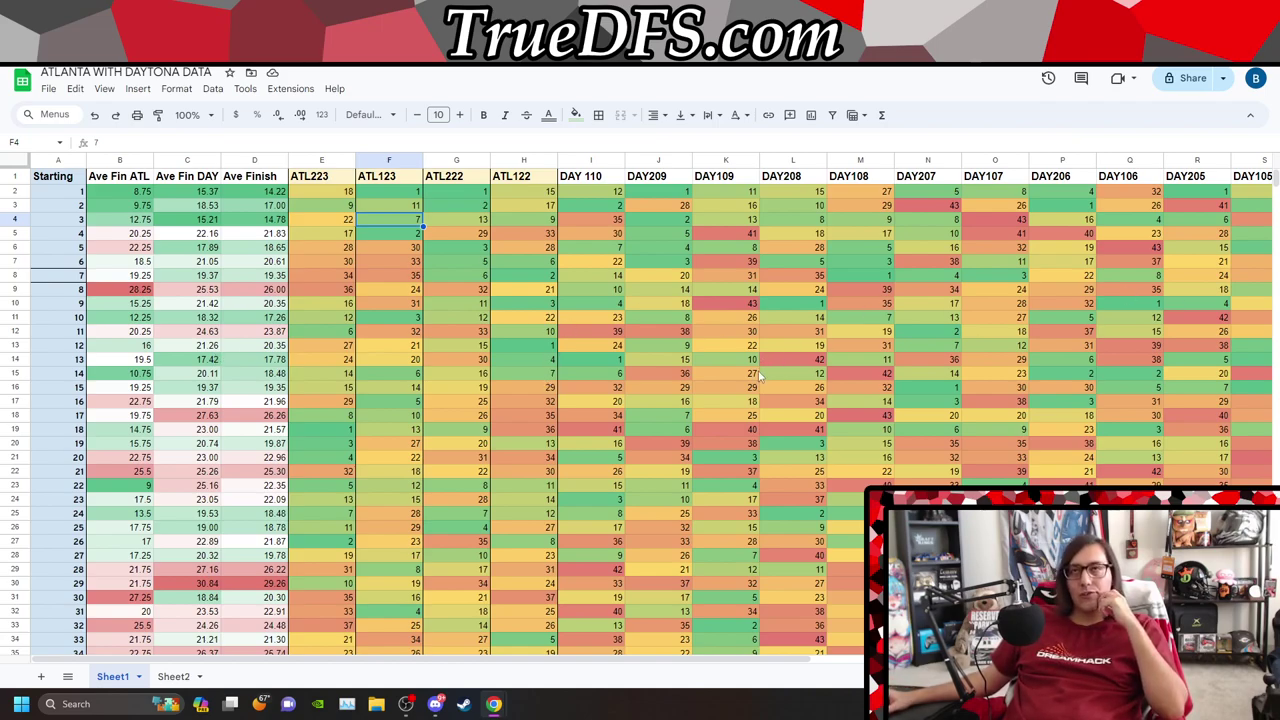
{"action": "left_click_drag", "start_coordinate": [432, 660], "coordinate": [872, 660]}
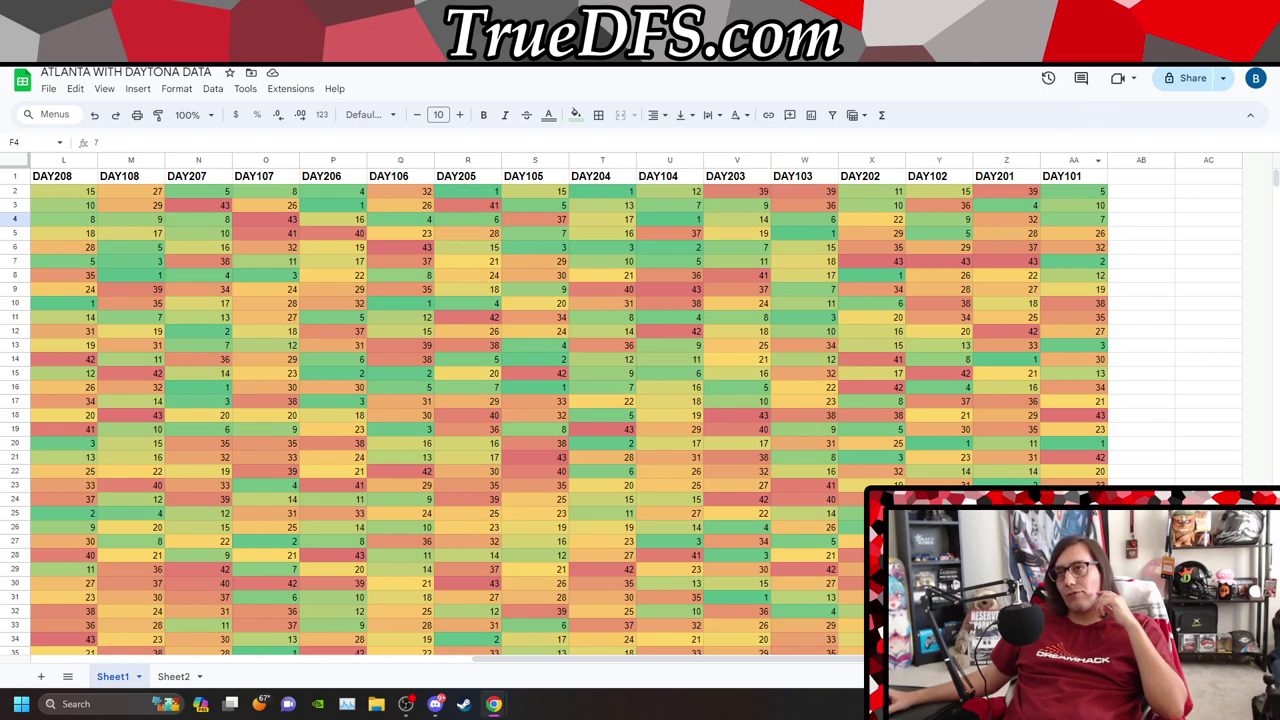
{"action": "scroll", "coordinate": [527, 175], "scroll_direction": "left", "scroll_amount": 5}
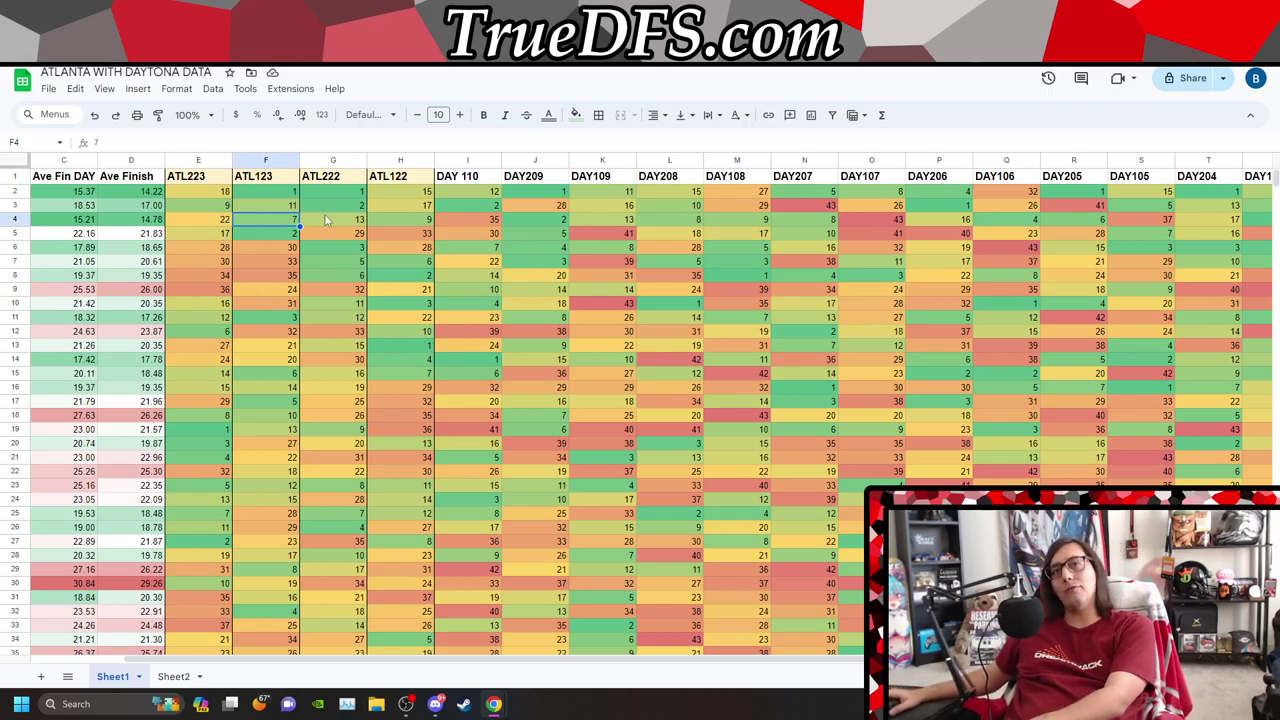
Shorten the A1 header from Starting to Start and narrow column A to fit it
{"action": "key", "text": "Left"}
{"action": "key", "text": "Left"}
{"action": "key", "text": "Left"}
{"action": "key", "text": "Left"}
{"action": "key", "text": "Left"}
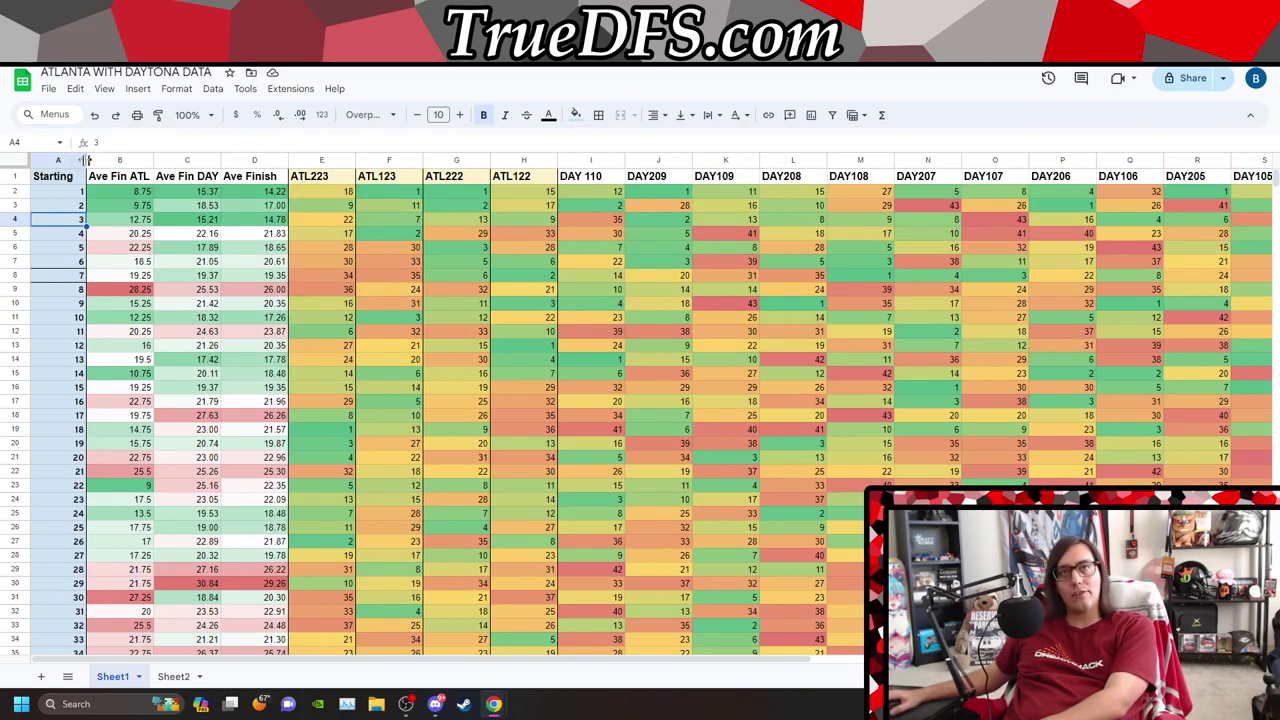
{"action": "mouse_move", "coordinate": [88, 160]}
{"action": "left_mouse_down"}
{"action": "mouse_move", "coordinate": [53, 160]}
{"action": "mouse_move", "coordinate": [76, 160]}
{"action": "left_mouse_up"}
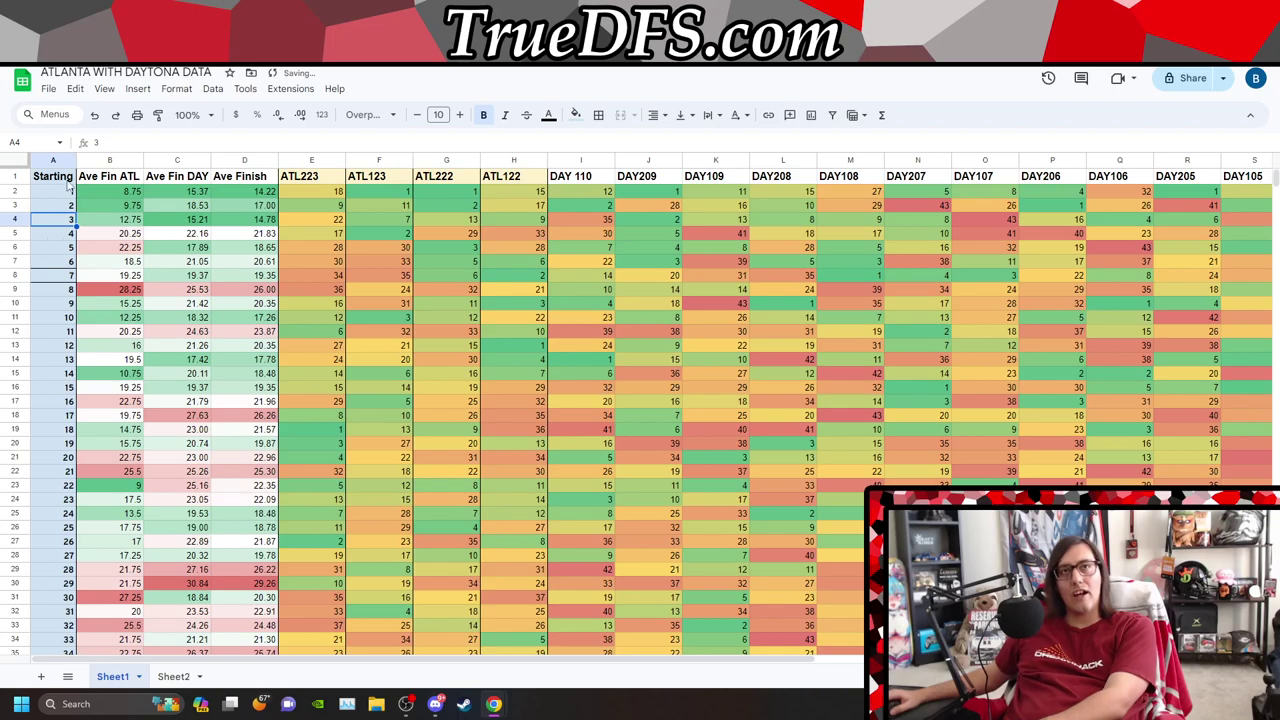
{"action": "left_click", "coordinate": [62, 178]}
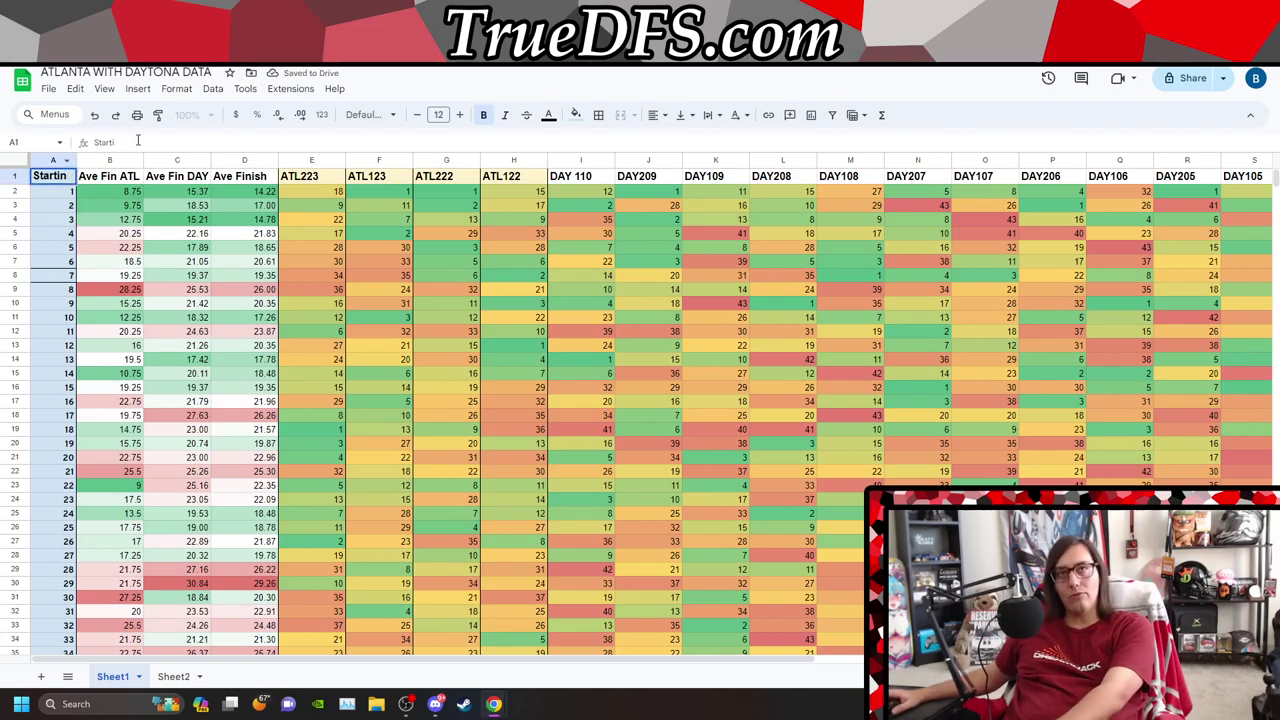
{"action": "key", "text": "BackSpace"}
{"action": "key", "text": "BackSpace"}
{"action": "left_click_drag", "start_coordinate": [77, 160], "coordinate": [62, 160]}
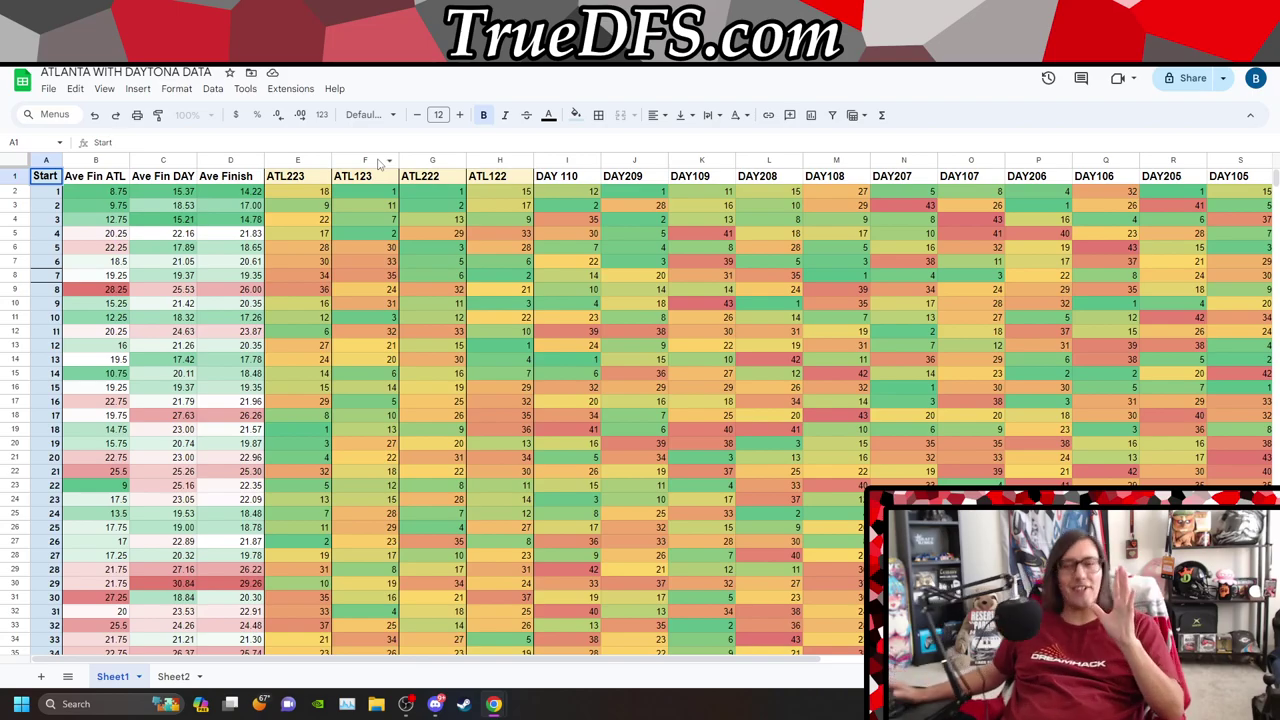
{"action": "left_click", "coordinate": [84, 161]}
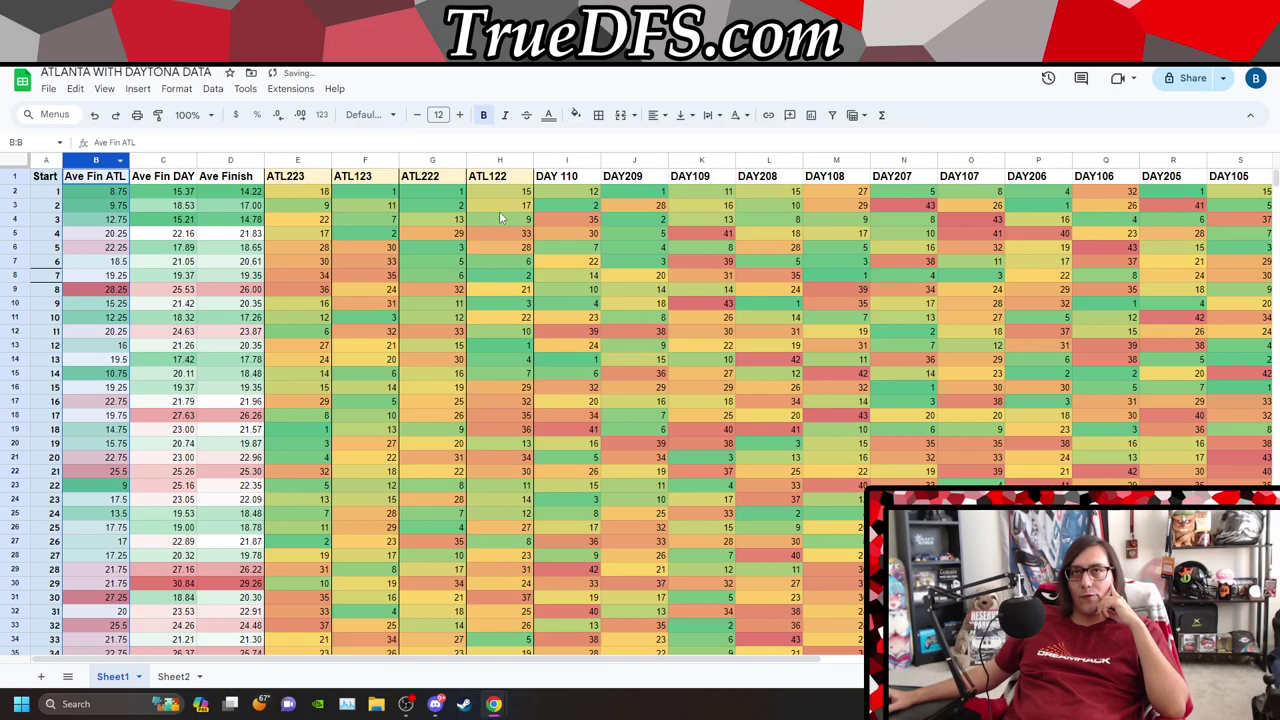
{"action": "left_click", "coordinate": [166, 161]}
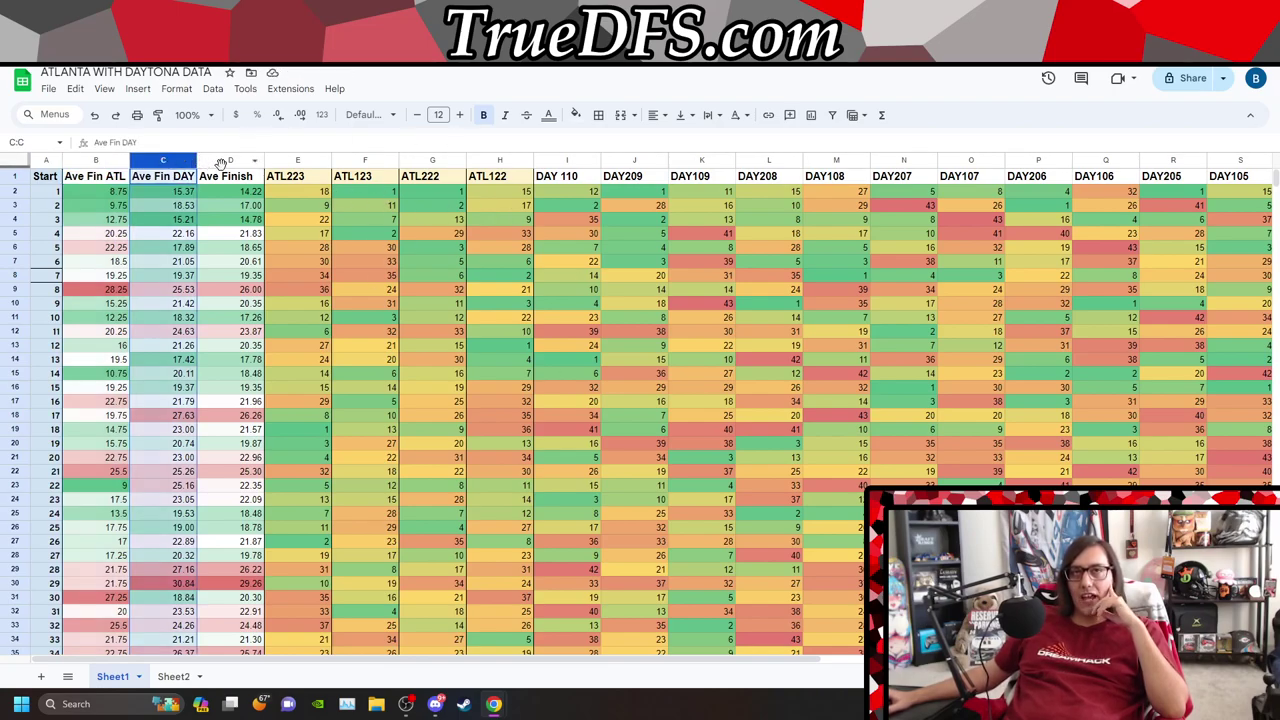
{"action": "left_click", "coordinate": [222, 162]}
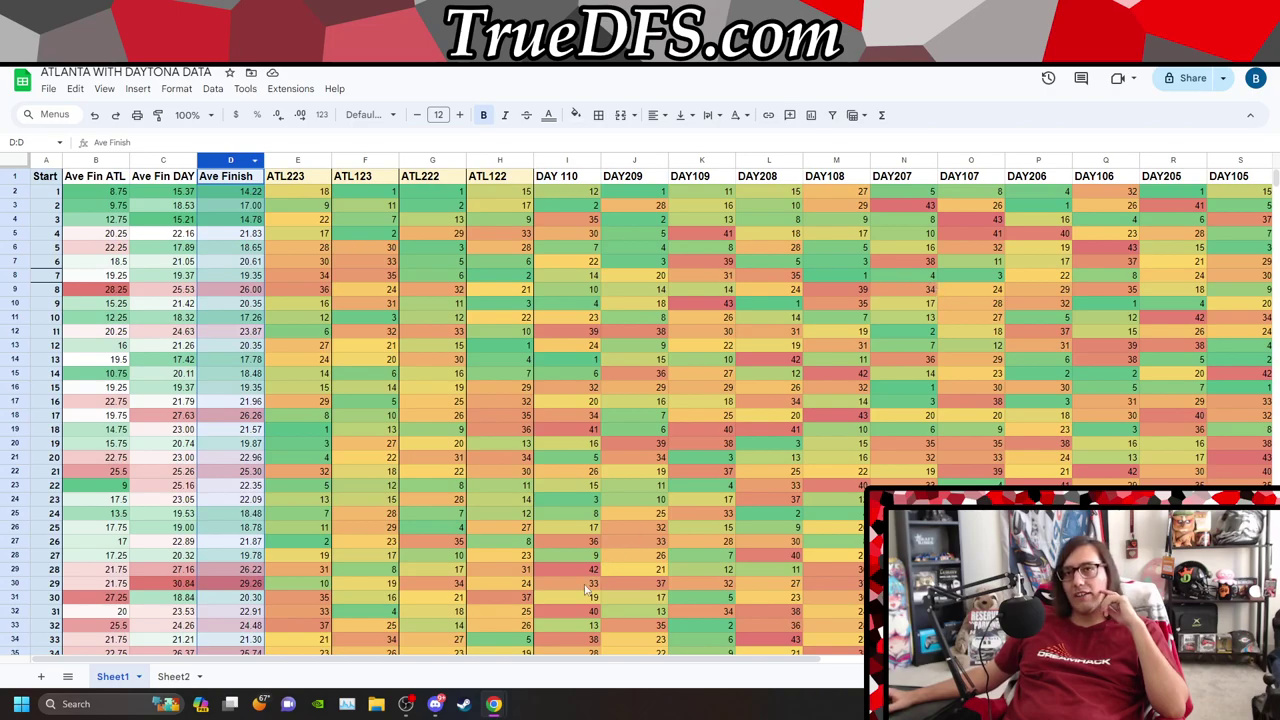
{"action": "mouse_move", "coordinate": [556, 664]}
{"action": "left_mouse_down"}
{"action": "mouse_move", "coordinate": [980, 662]}
{"action": "mouse_move", "coordinate": [547, 655]}
{"action": "left_mouse_up"}
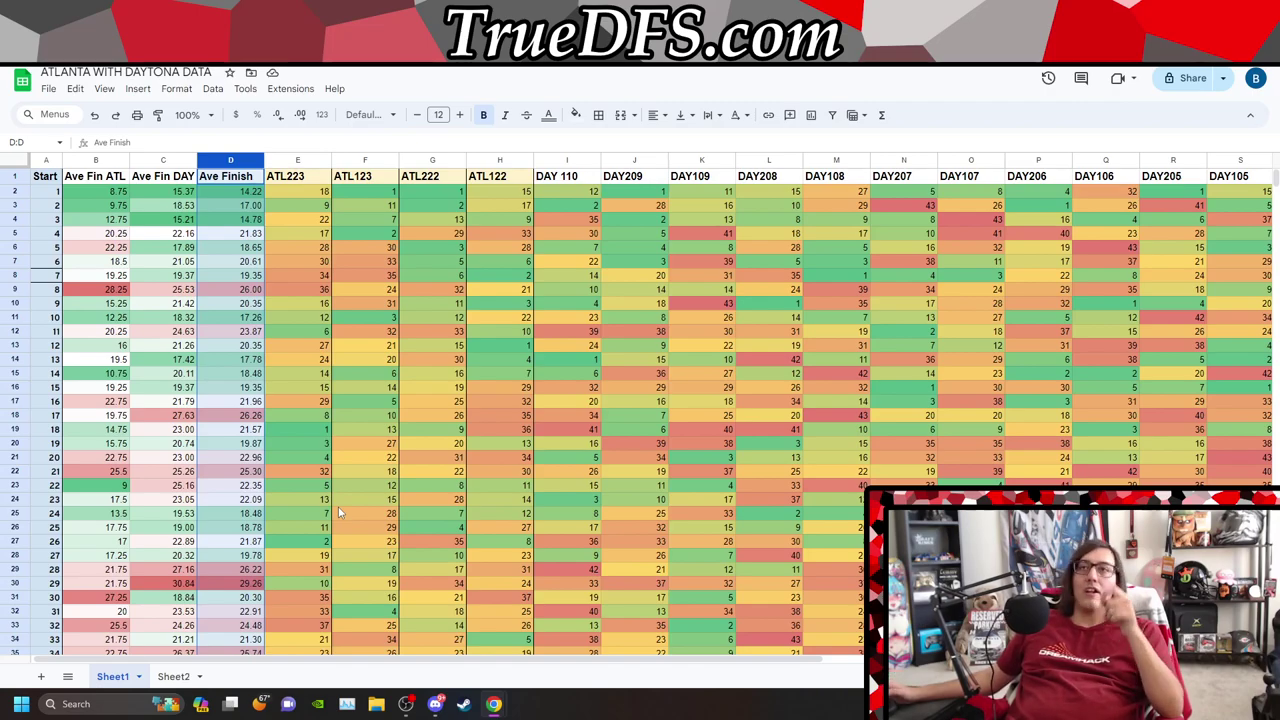
{"action": "left_click", "coordinate": [569, 161]}
{"action": "left_click", "coordinate": [622, 161], "text": "ctrl"}
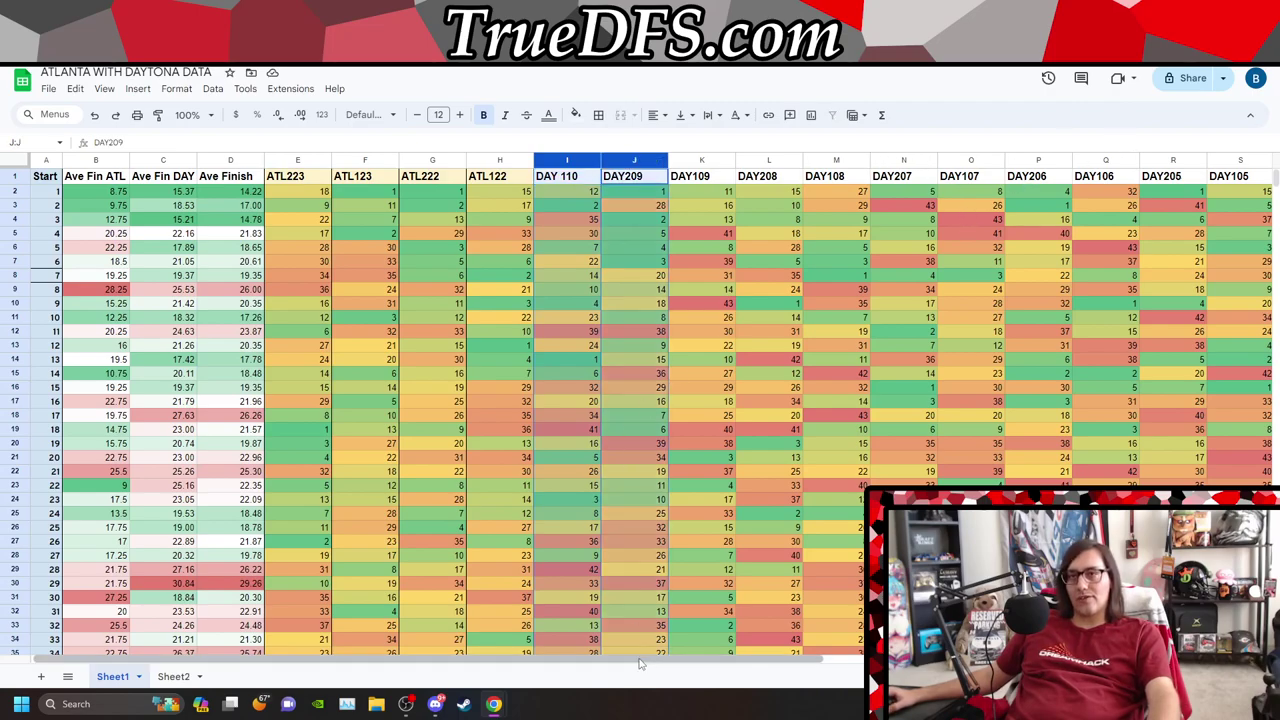
{"action": "left_click_drag", "start_coordinate": [640, 658], "coordinate": [1048, 658]}
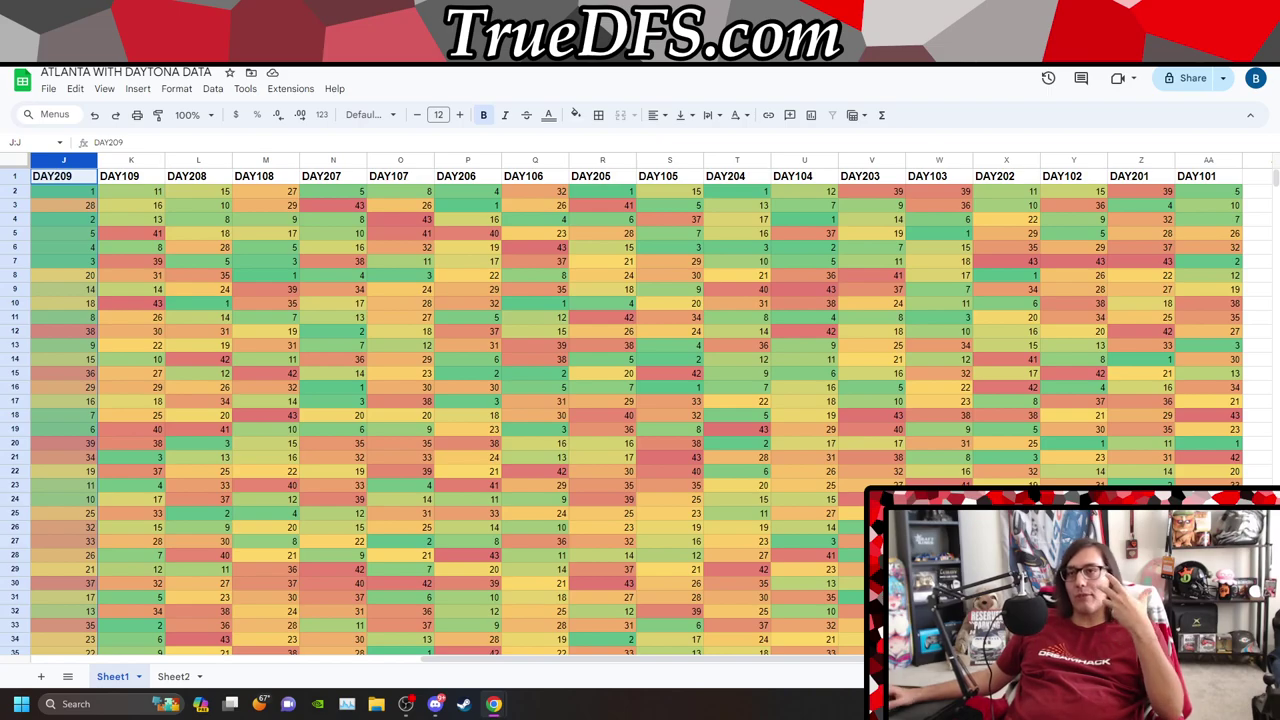
{"action": "mouse_move", "coordinate": [840, 658]}
{"action": "left_mouse_down"}
{"action": "mouse_move", "coordinate": [668, 682]}
{"action": "mouse_move", "coordinate": [560, 680]}
{"action": "left_mouse_up"}
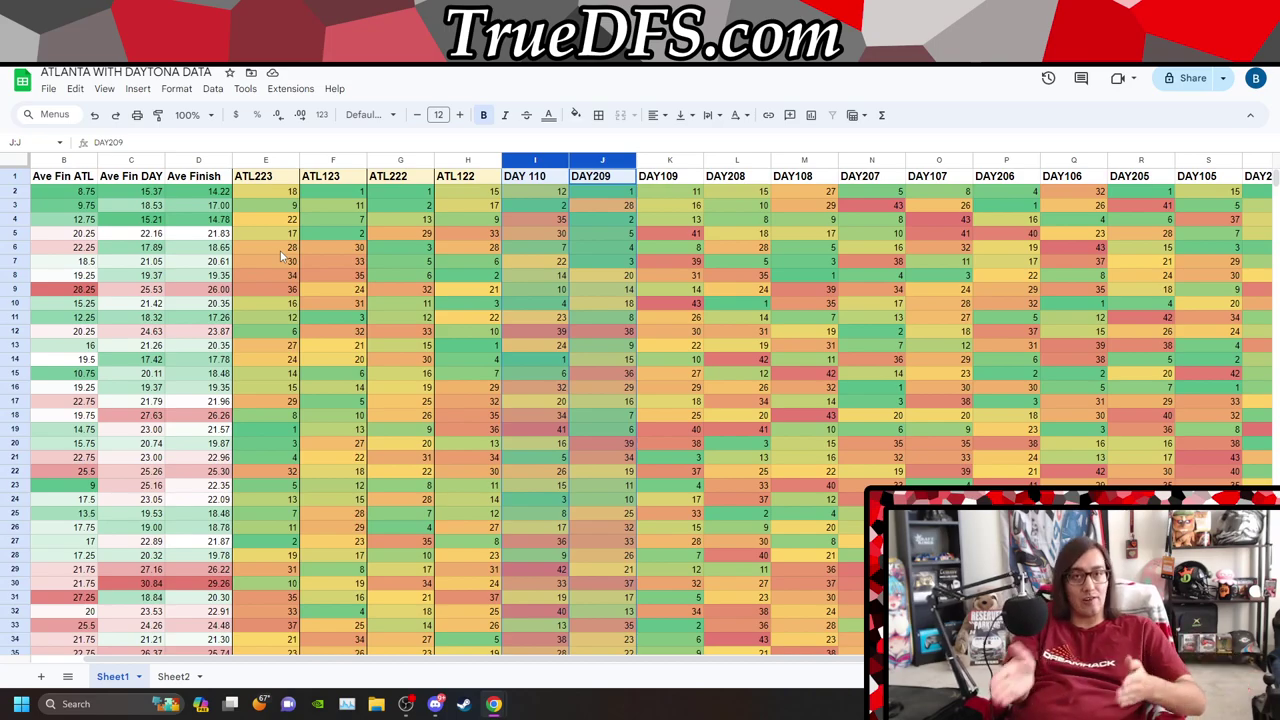
{"action": "left_click", "coordinate": [524, 208]}
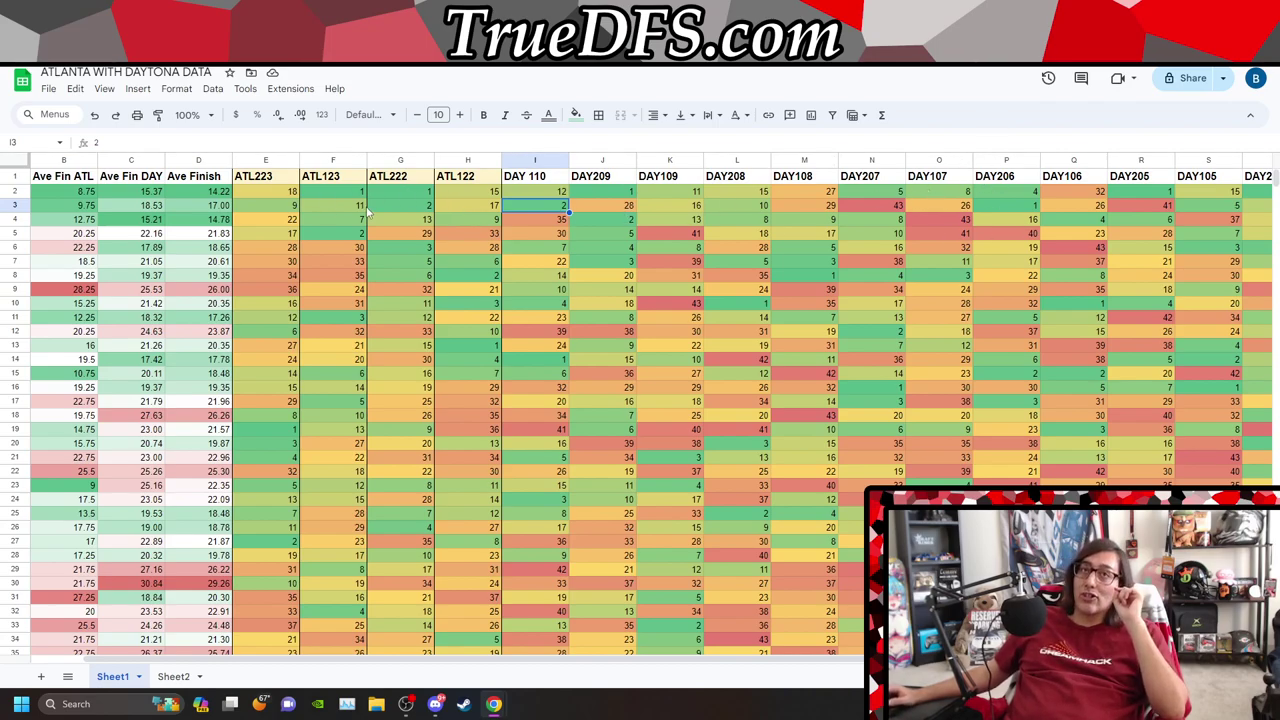
{"action": "left_click", "coordinate": [207, 318]}
{"action": "key", "text": "Left"}
{"action": "key", "text": "Left"}
{"action": "key", "text": "Left"}
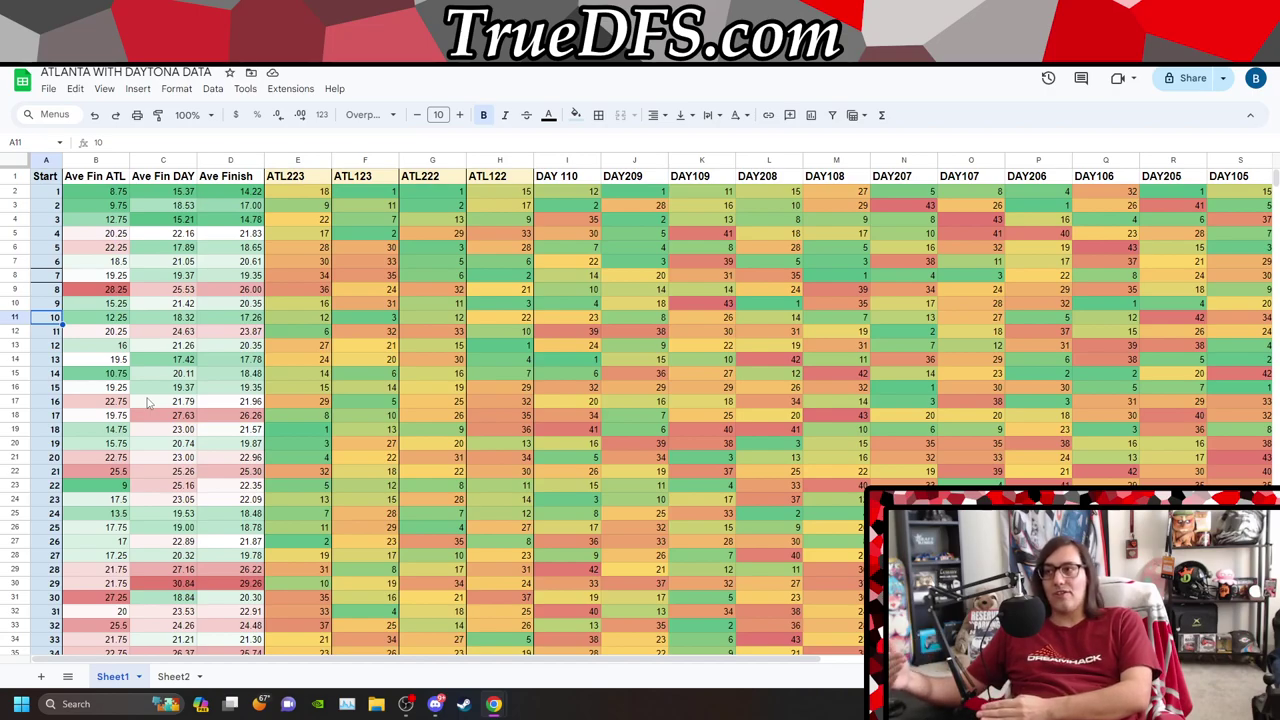
{"action": "left_click", "coordinate": [96, 193]}
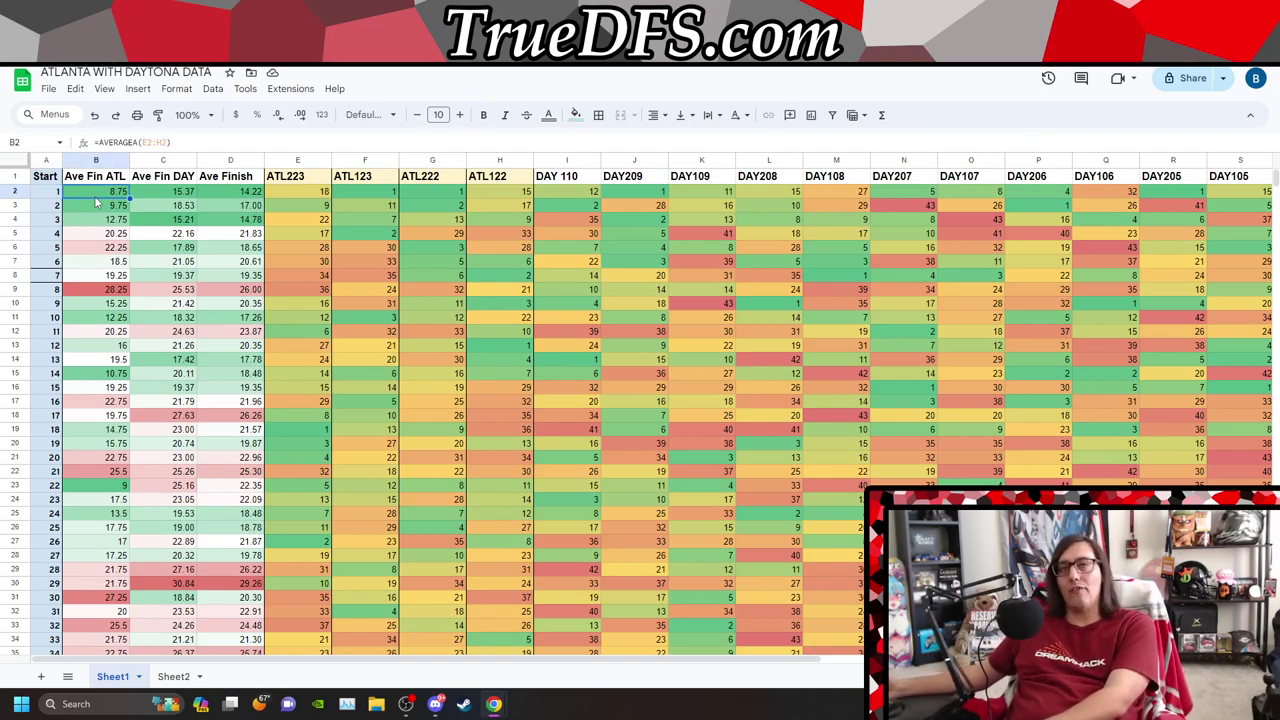
{"action": "key", "text": "Right"}
{"action": "key", "text": "Right"}
{"action": "key", "text": "Right"}
{"action": "key", "text": "Right"}
{"action": "key", "text": "Right"}
{"action": "key", "text": "Right"}
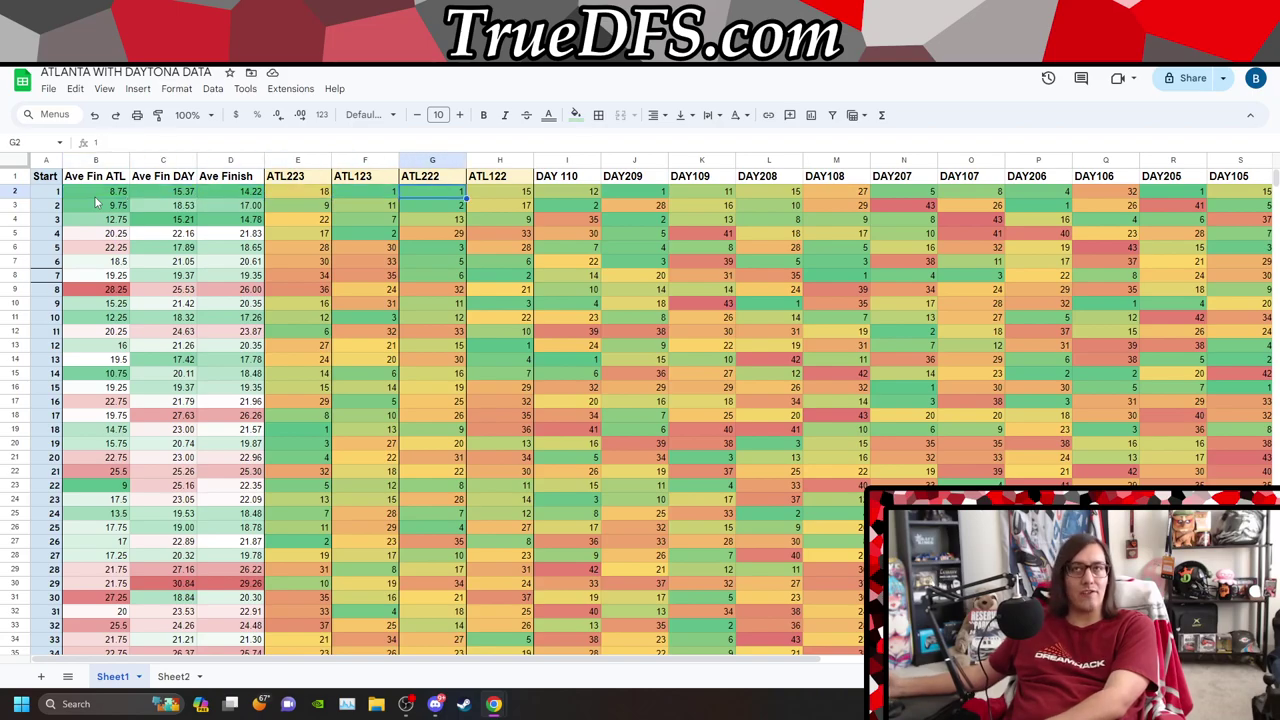
{"action": "key", "text": "Left"}
{"action": "key", "text": "Left"}
{"action": "key", "text": "Left"}
{"action": "key", "text": "Right"}
{"action": "key", "text": "Right"}
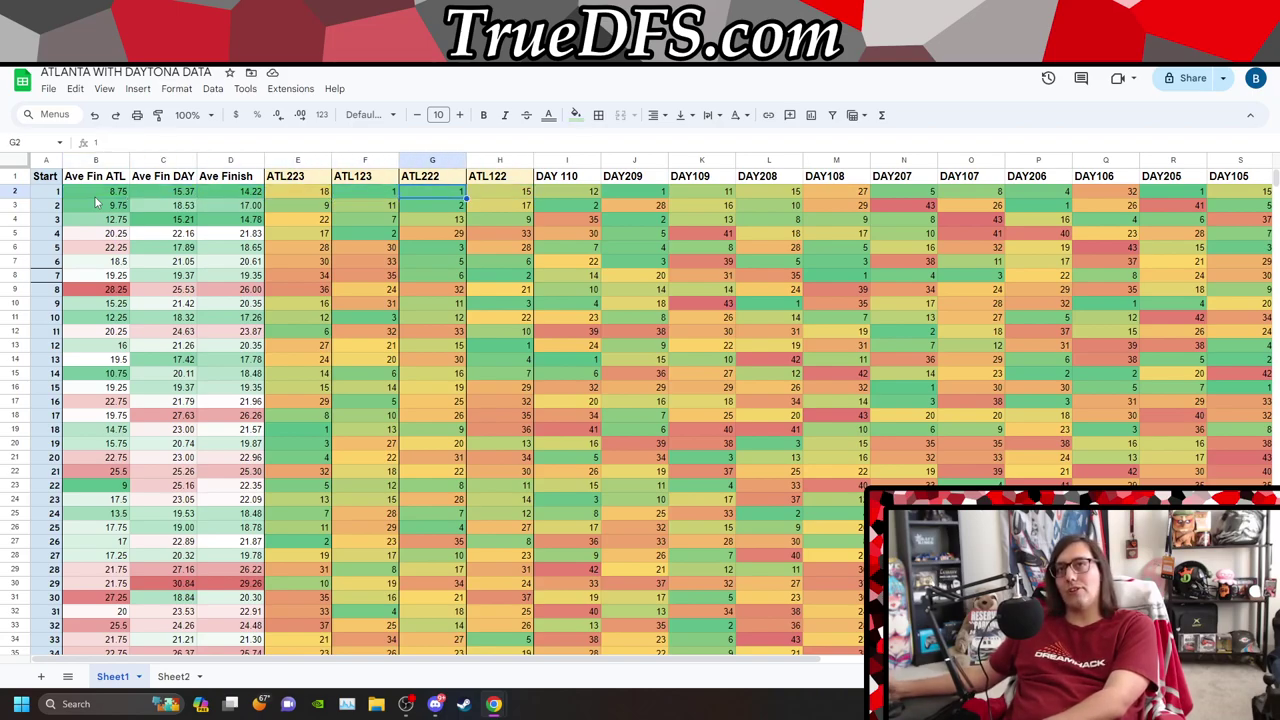
{"action": "key", "text": "Right"}
{"action": "key", "text": "Left"}
{"action": "key", "text": "Left"}
{"action": "key", "text": "Left"}
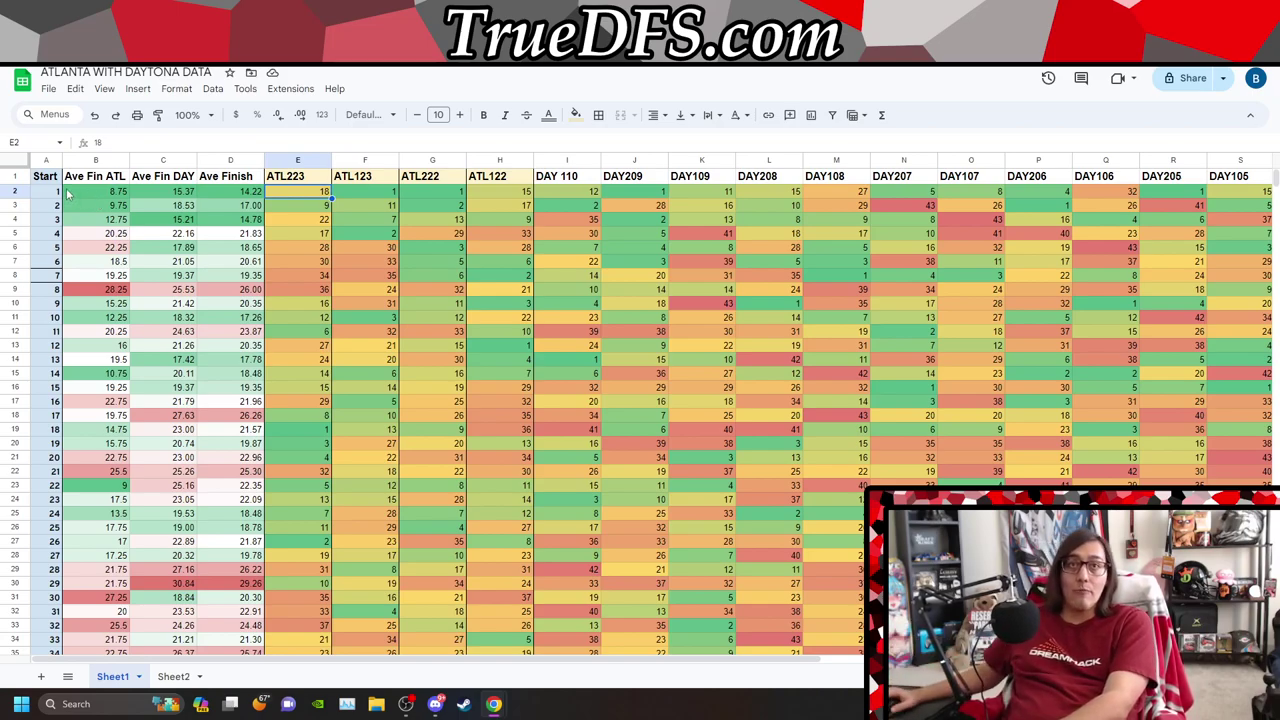
{"action": "left_click", "coordinate": [228, 195]}
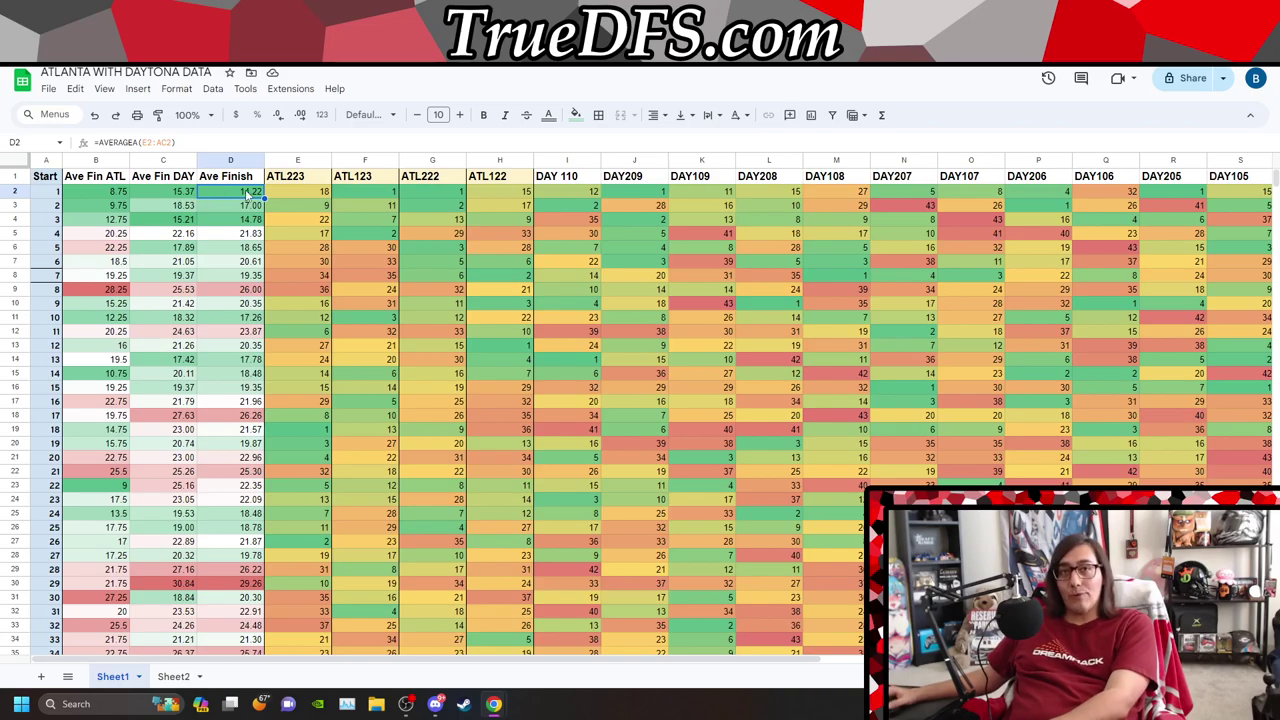
{"action": "scroll", "coordinate": [265, 425], "scroll_direction": "down", "scroll_amount": 4}
{"action": "scroll", "coordinate": [252, 222], "scroll_direction": "up", "scroll_amount": 4}
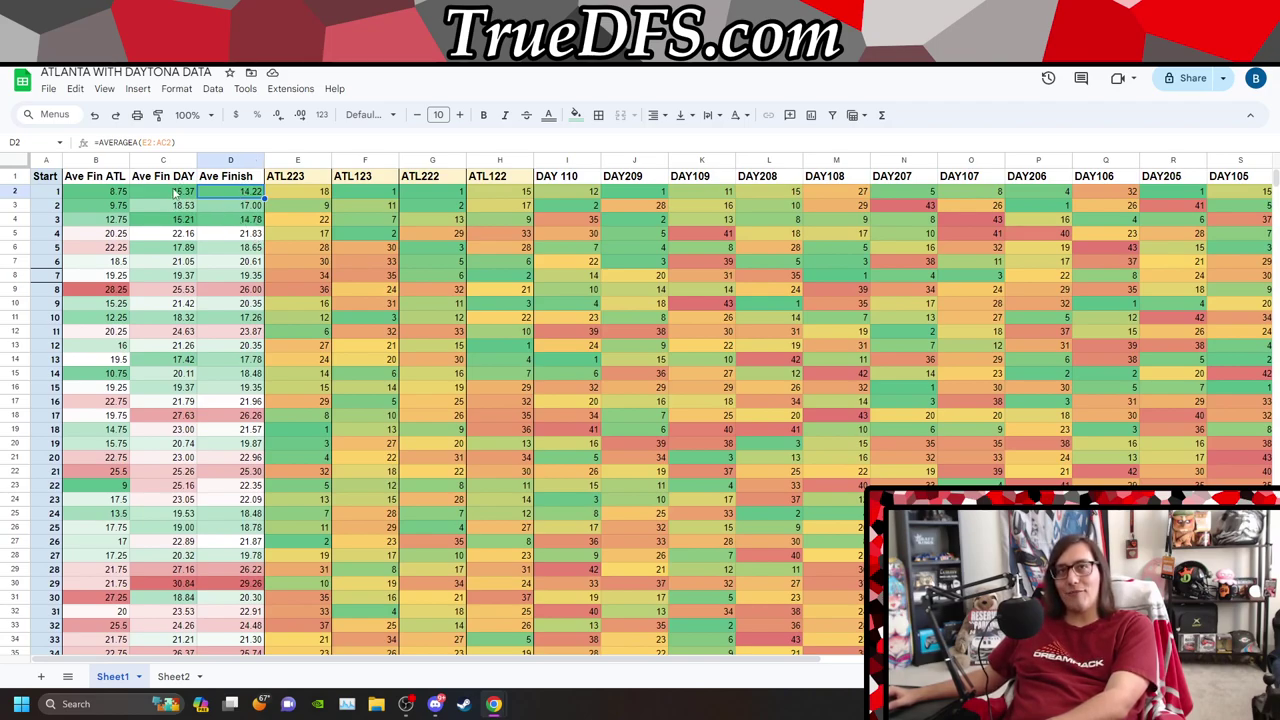
{"action": "scroll", "coordinate": [181, 350], "scroll_direction": "down", "scroll_amount": 5}
{"action": "scroll", "coordinate": [181, 490], "scroll_direction": "up", "scroll_amount": 5}
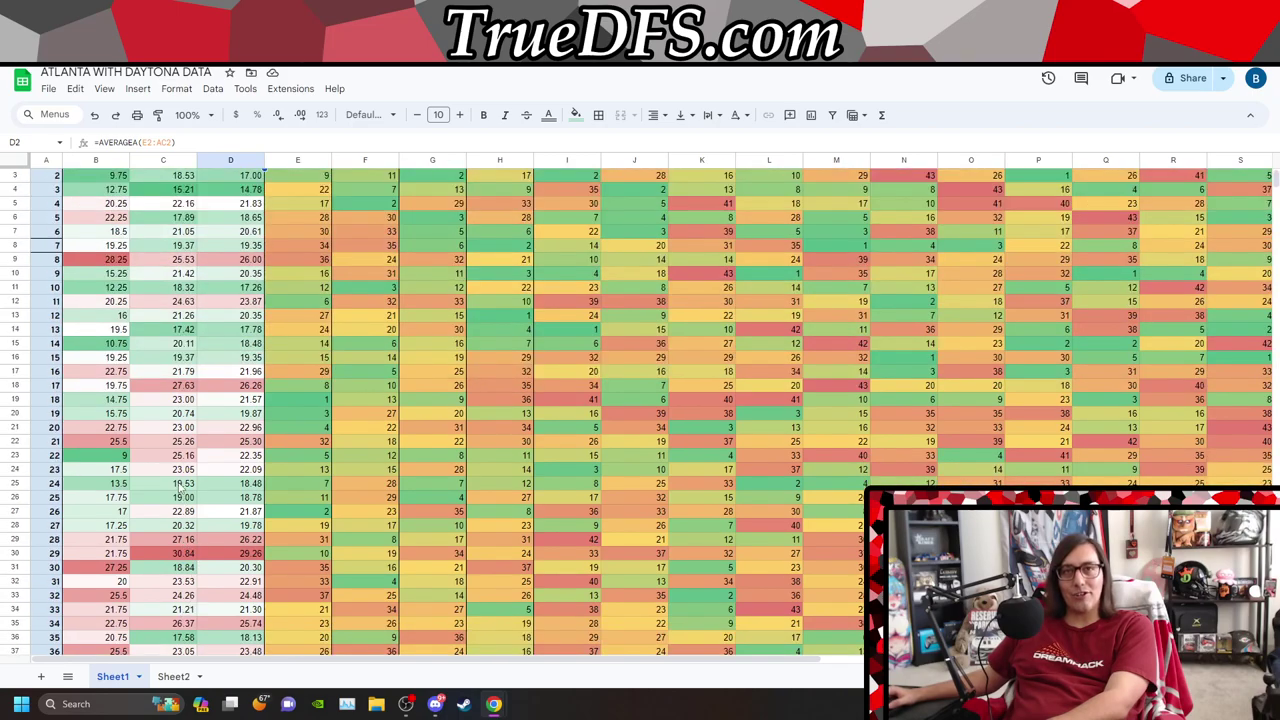
{"action": "scroll", "coordinate": [181, 488], "scroll_direction": "up", "scroll_amount": 1}
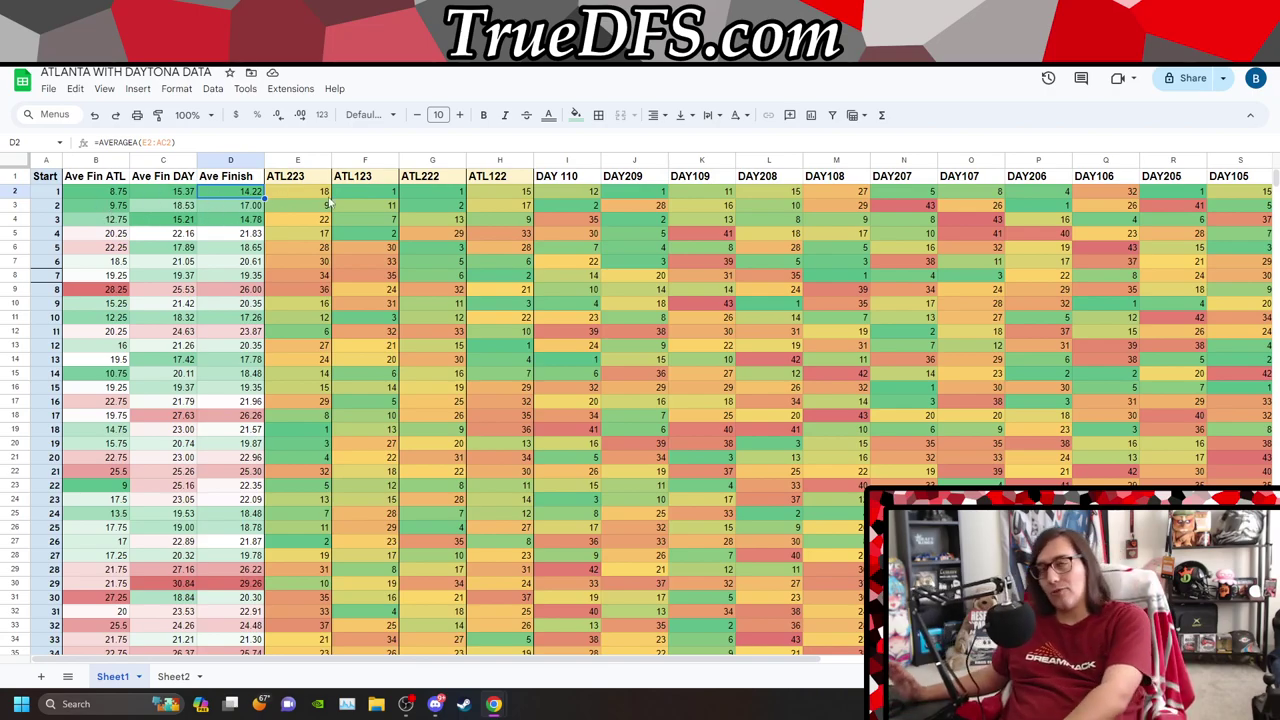
Browse start 1's Daytona race results, comparing the DAY201 and DAY102 values
{"action": "left_click", "coordinate": [366, 193]}
{"action": "key", "text": "Right"}
{"action": "key", "text": "Right"}
{"action": "key", "text": "Right"}
{"action": "key", "text": "Right"}
{"action": "key", "text": "Right"}
{"action": "key", "text": "Right"}
{"action": "key", "text": "Right"}
{"action": "key", "text": "Right"}
{"action": "key", "text": "Right"}
{"action": "key", "text": "Right"}
{"action": "key", "text": "Right"}
{"action": "key", "text": "Right"}
{"action": "key", "text": "Right"}
{"action": "key", "text": "Right"}
{"action": "key", "text": "Right"}
{"action": "key", "text": "Right"}
{"action": "key", "text": "Right"}
{"action": "key", "text": "Right"}
{"action": "key", "text": "Right"}
{"action": "key", "text": "Right"}
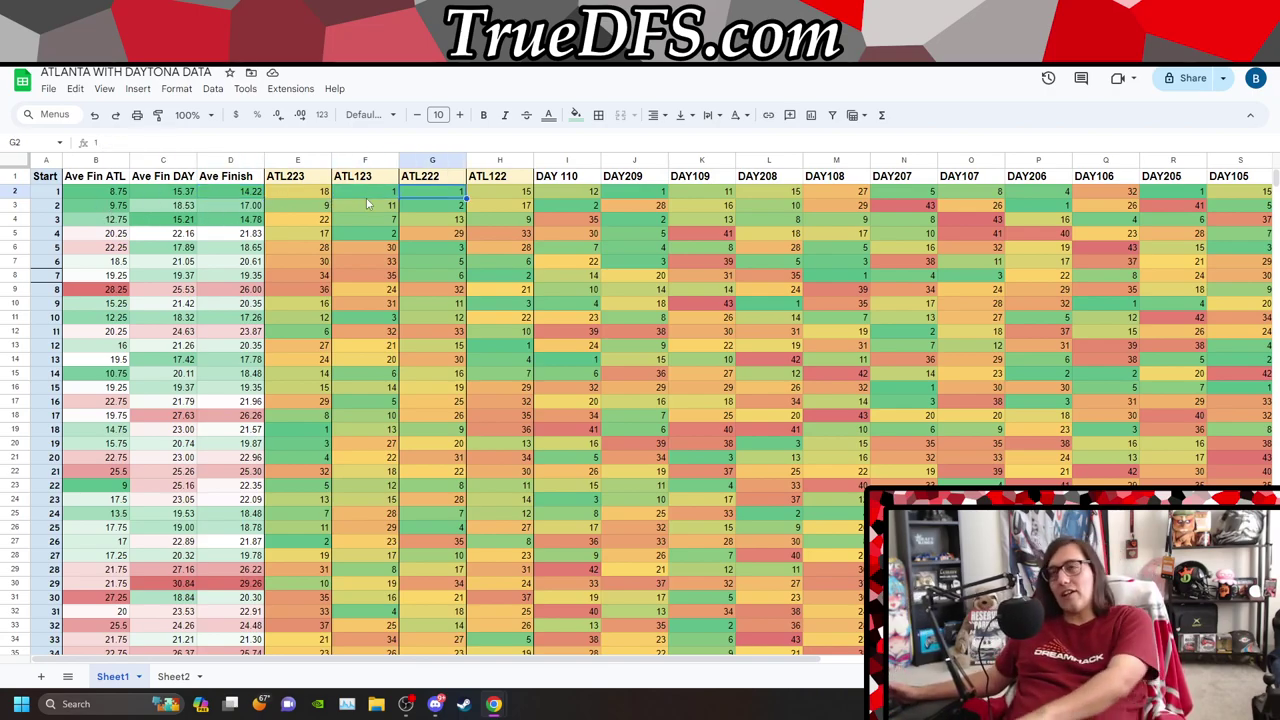
{"action": "key", "text": "Left"}
{"action": "key", "text": "Left"}
{"action": "key", "text": "Left"}
{"action": "key", "text": "Left"}
{"action": "key", "text": "Left"}
{"action": "key", "text": "Left"}
{"action": "key", "text": "Left"}
{"action": "key", "text": "Left"}
{"action": "key", "text": "Left"}
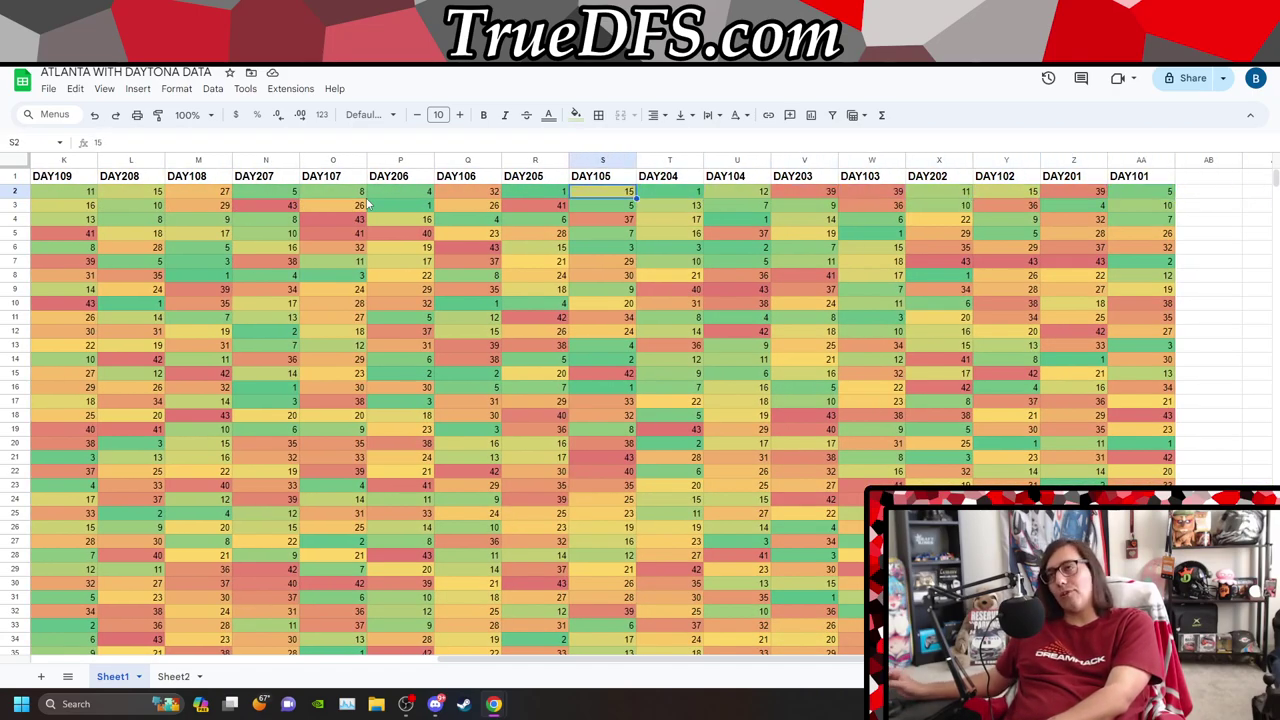
{"action": "key", "text": "Left"}
{"action": "key", "text": "Left"}
{"action": "key", "text": "Left"}
{"action": "key", "text": "Left"}
{"action": "key", "text": "Left"}
{"action": "key", "text": "Left"}
{"action": "key", "text": "Left"}
{"action": "key", "text": "Left"}
{"action": "key", "text": "Left"}
{"action": "key", "text": "Left"}
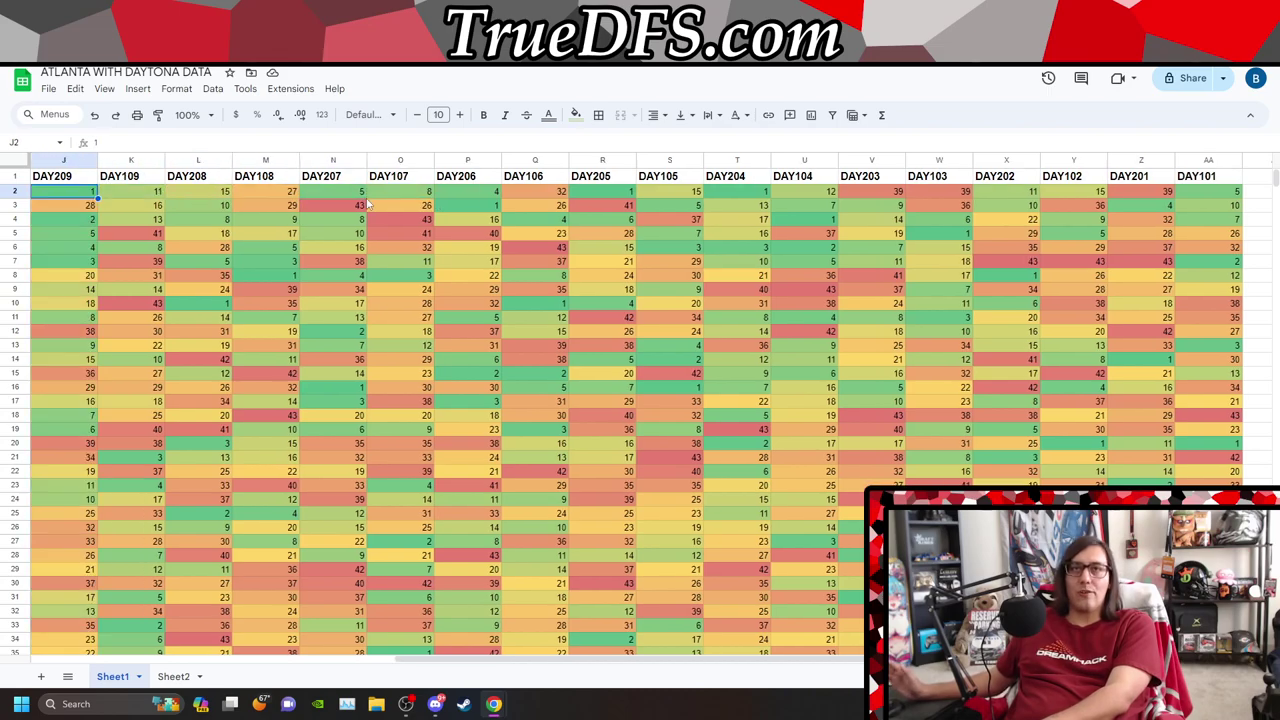
{"action": "key", "text": "Right"}
{"action": "key", "text": "Right"}
{"action": "key", "text": "Right"}
{"action": "key", "text": "Right"}
{"action": "key", "text": "Right"}
{"action": "key", "text": "Right"}
{"action": "key", "text": "Right"}
{"action": "key", "text": "Right"}
{"action": "key", "text": "Right"}
{"action": "key", "text": "Right"}
{"action": "key", "text": "Right"}
{"action": "key", "text": "Right"}
{"action": "key", "text": "Right"}
{"action": "key", "text": "Right"}
{"action": "key", "text": "Right"}
{"action": "key", "text": "Right"}
{"action": "key", "text": "Right"}
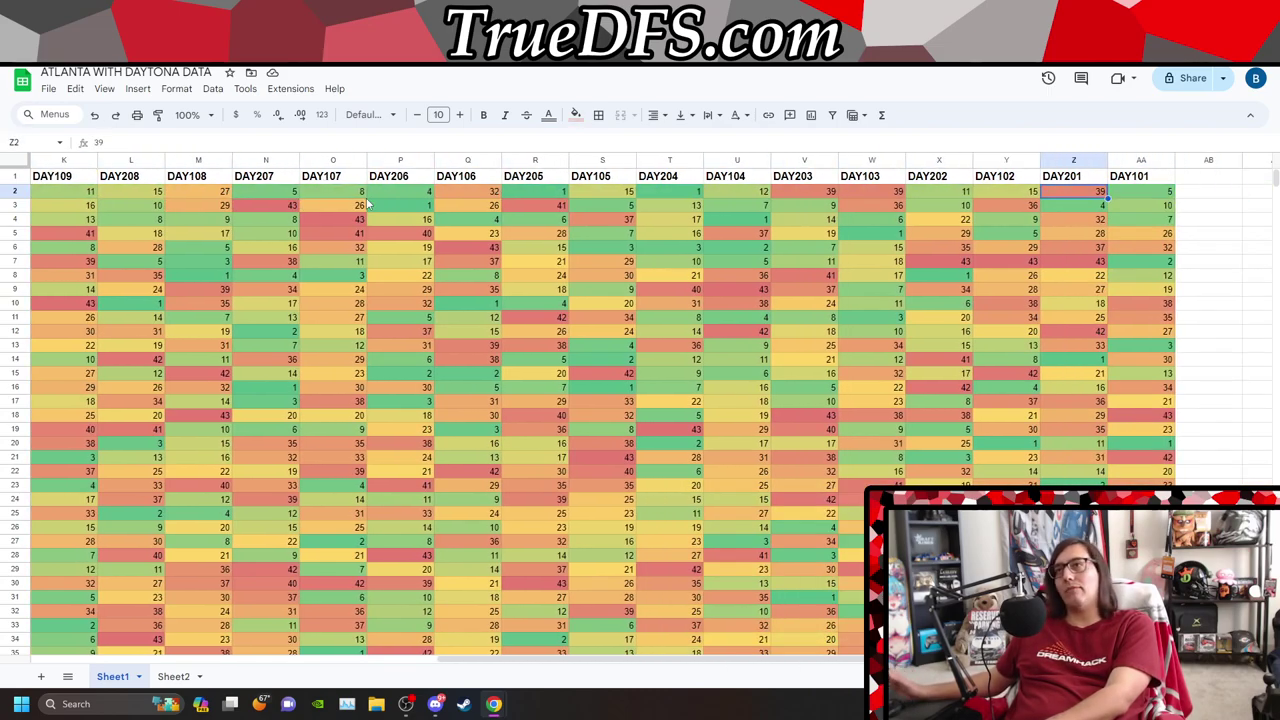
{"action": "key", "text": "Left"}
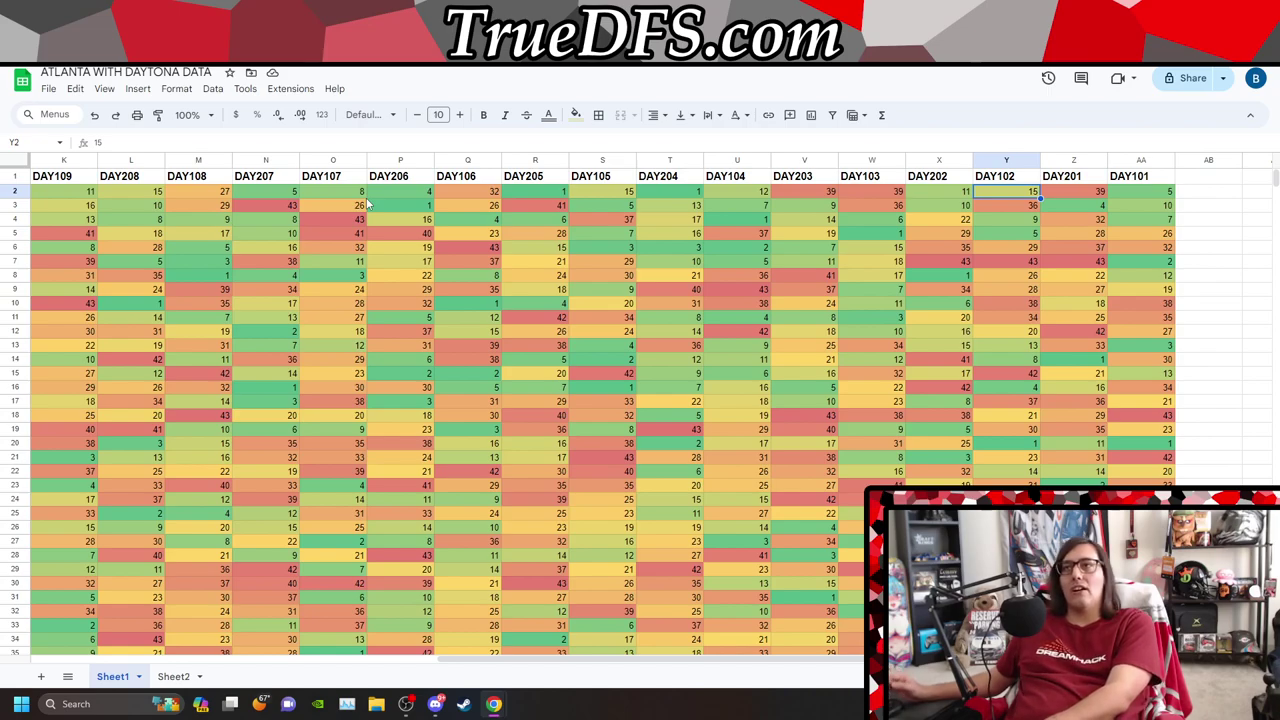
{"action": "key", "text": "Right"}
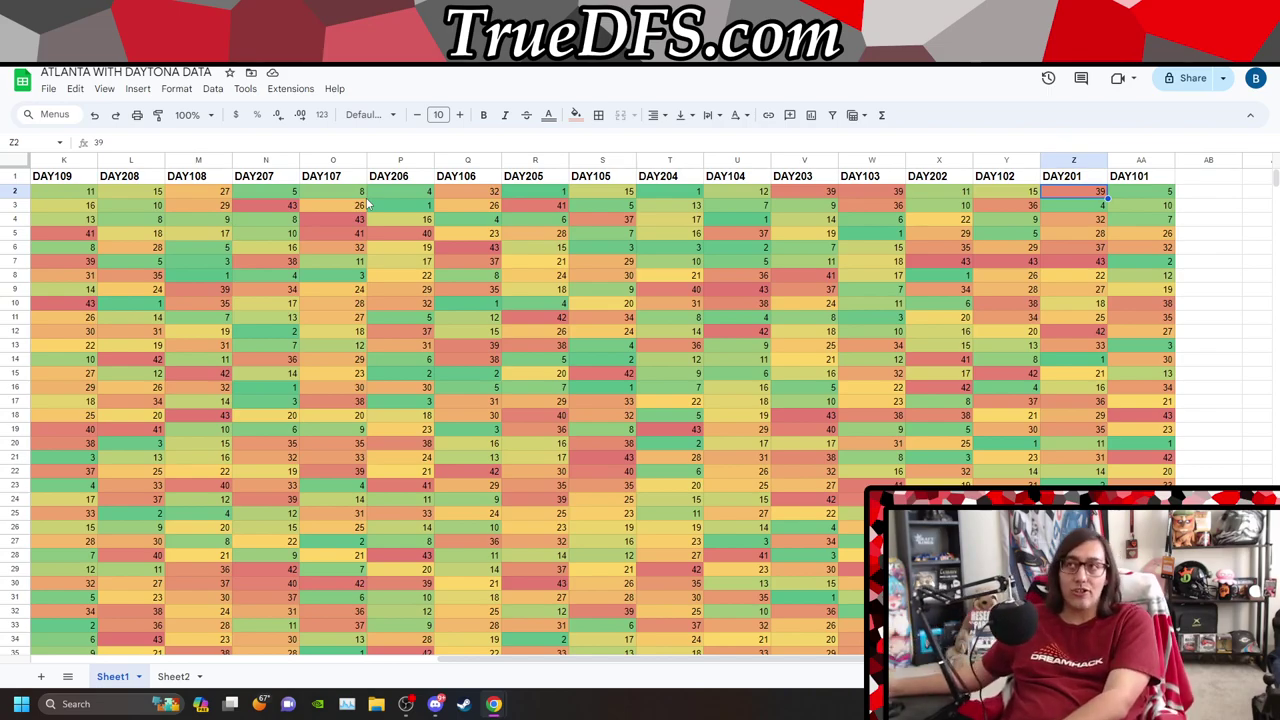
Move back left across the race columns to the Start column
{"action": "key", "text": "Left"}
{"action": "key", "text": "Left"}
{"action": "key", "text": "Left"}
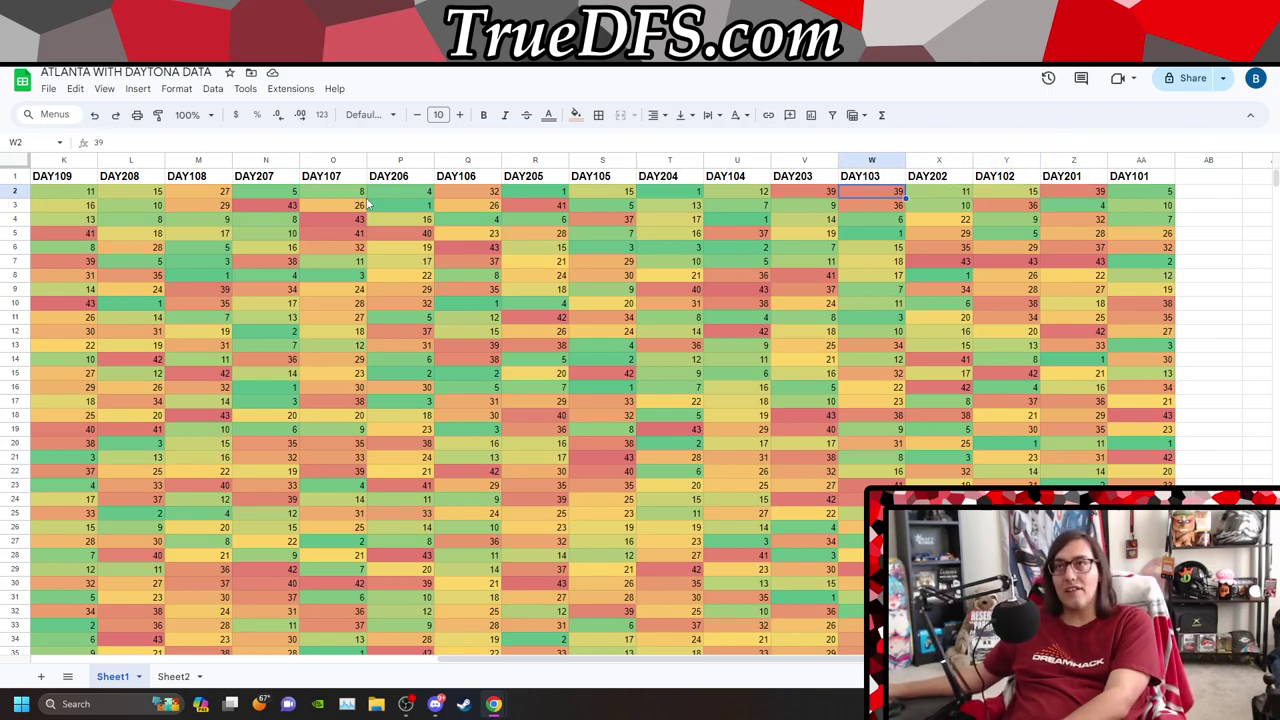
{"action": "key", "text": "Left"}
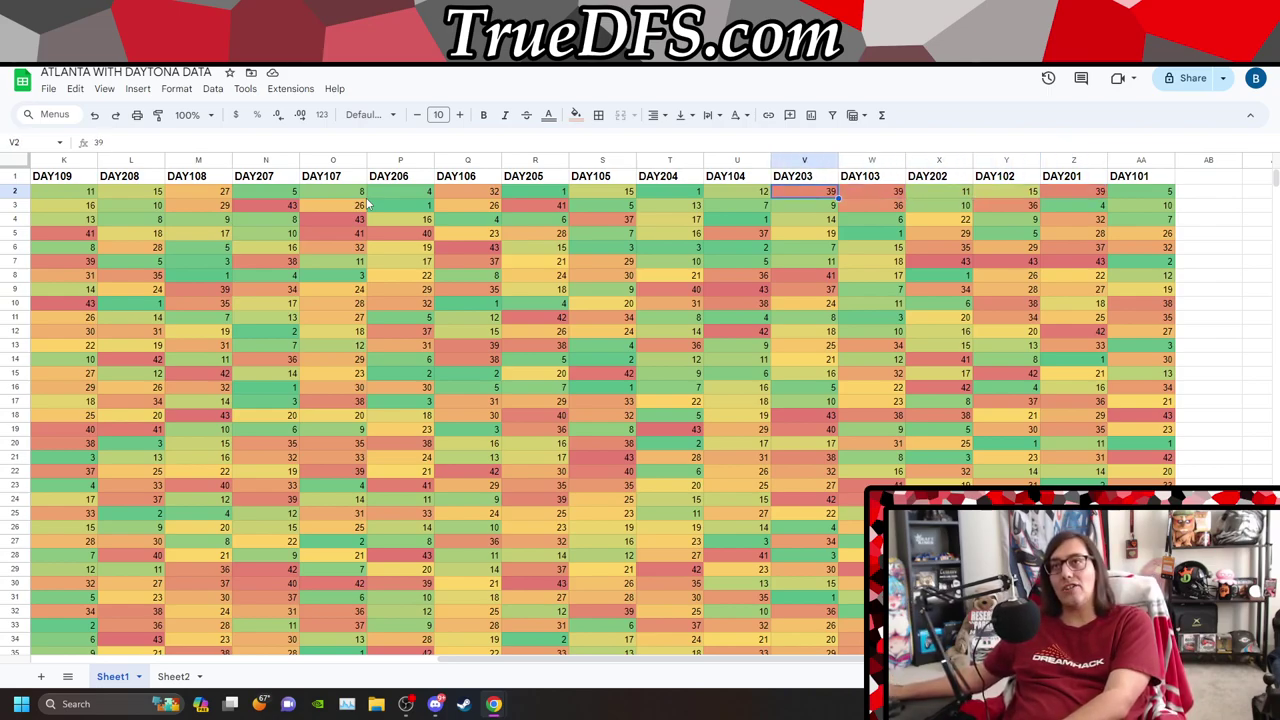
{"action": "key", "text": "Left"}
{"action": "key", "text": "Left"}
{"action": "key", "text": "Left"}
{"action": "key", "text": "Left"}
{"action": "key", "text": "Left"}
{"action": "key", "text": "Left"}
{"action": "key", "text": "Left"}
{"action": "key", "text": "Left"}
{"action": "key", "text": "Left"}
{"action": "key", "text": "Left"}
{"action": "key", "text": "Left"}
{"action": "key", "text": "Left"}
{"action": "key", "text": "Left"}
{"action": "key", "text": "Left"}
{"action": "key", "text": "Left"}
{"action": "key", "text": "Left"}
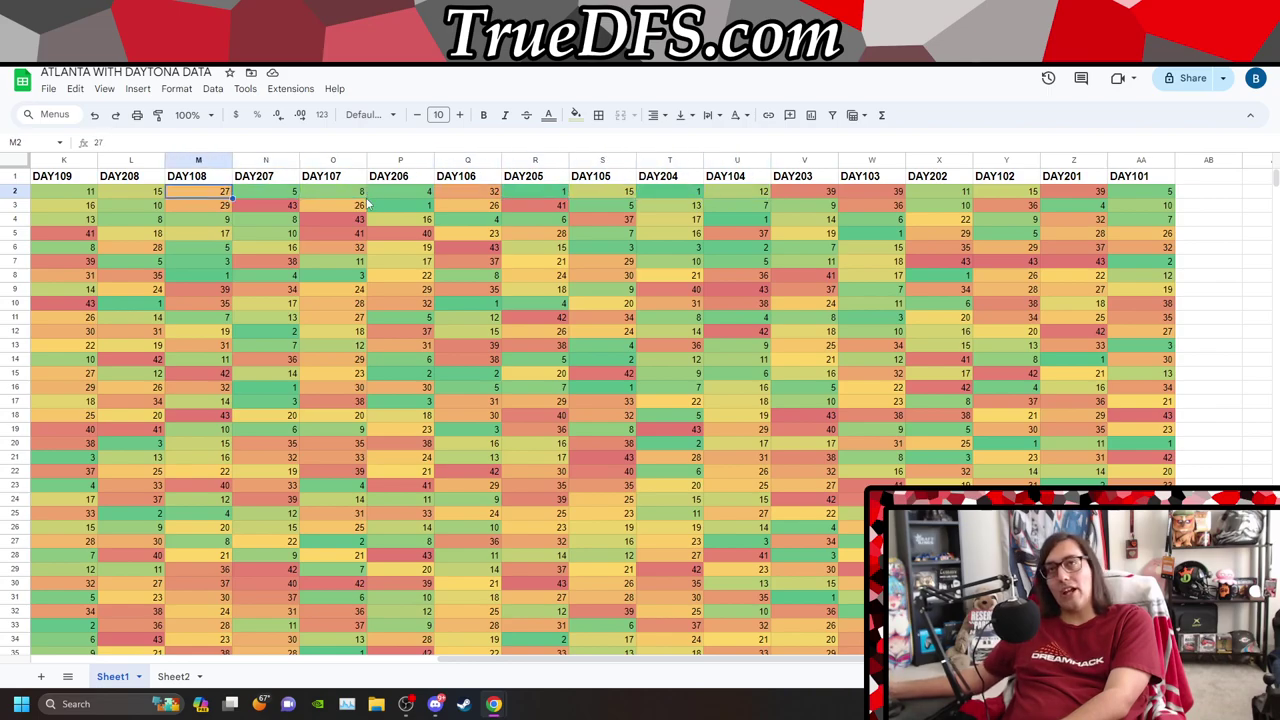
{"action": "key", "text": "Left"}
{"action": "key", "text": "Left"}
{"action": "key", "text": "Left"}
{"action": "key", "text": "Left"}
{"action": "key", "text": "Left"}
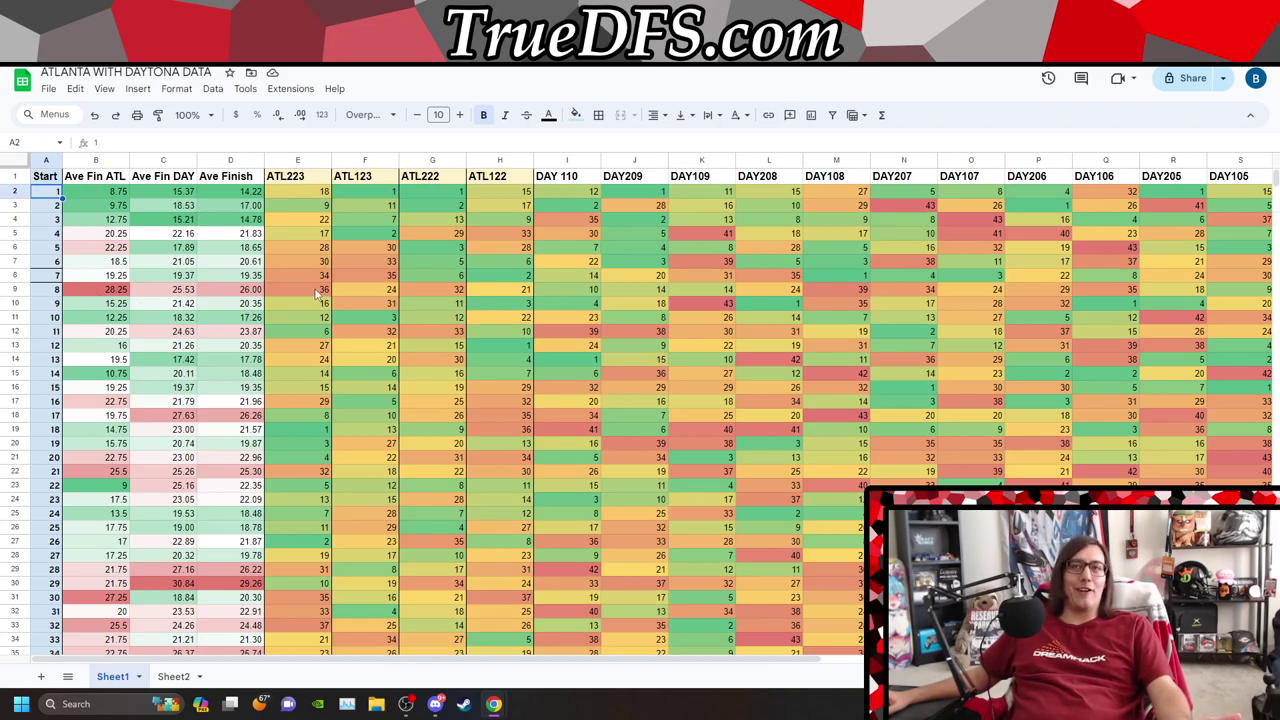
{"action": "left_click", "coordinate": [47, 290]}
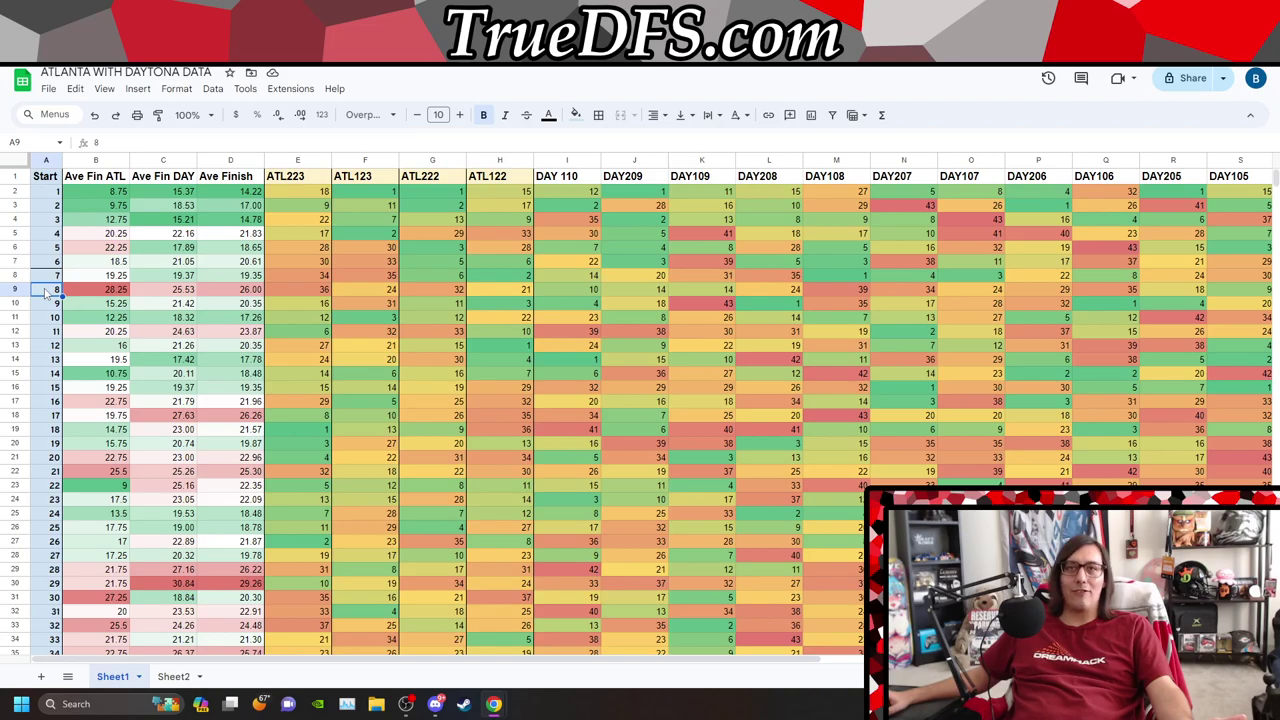
{"action": "left_click", "coordinate": [316, 296]}
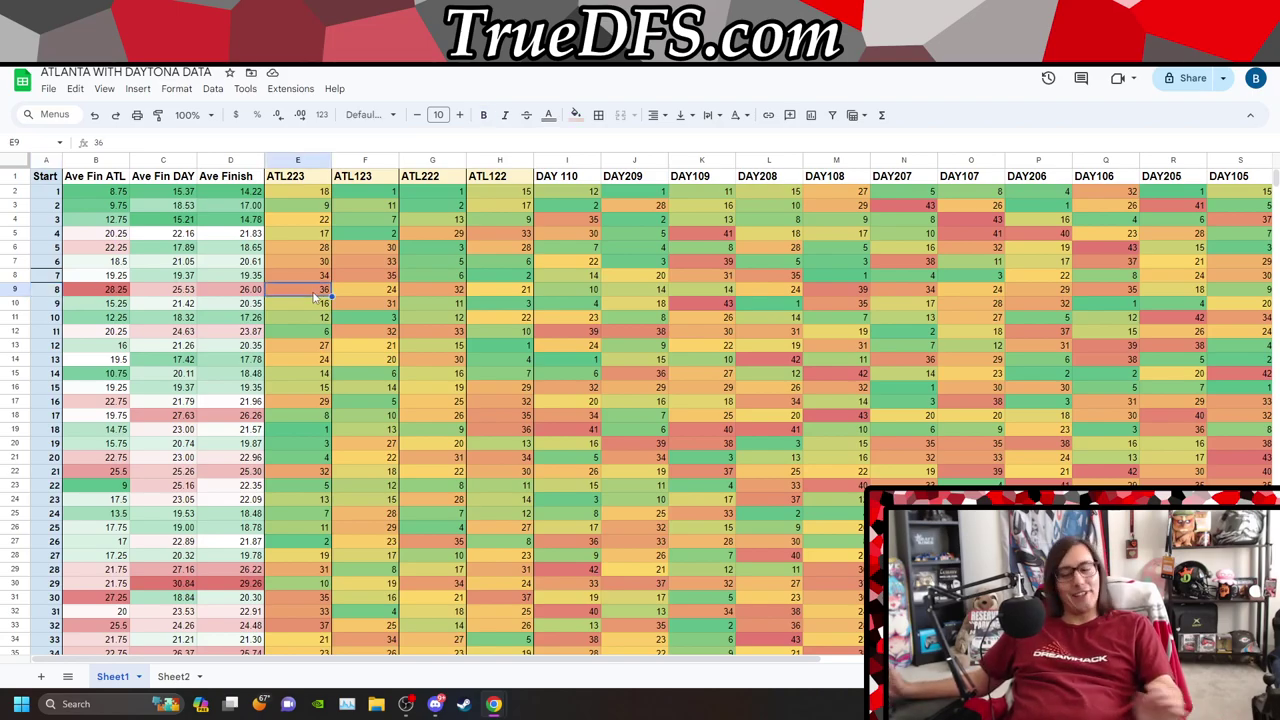
{"action": "key", "text": "Right"}
{"action": "key", "text": "Right"}
{"action": "key", "text": "Right"}
{"action": "key", "text": "Right"}
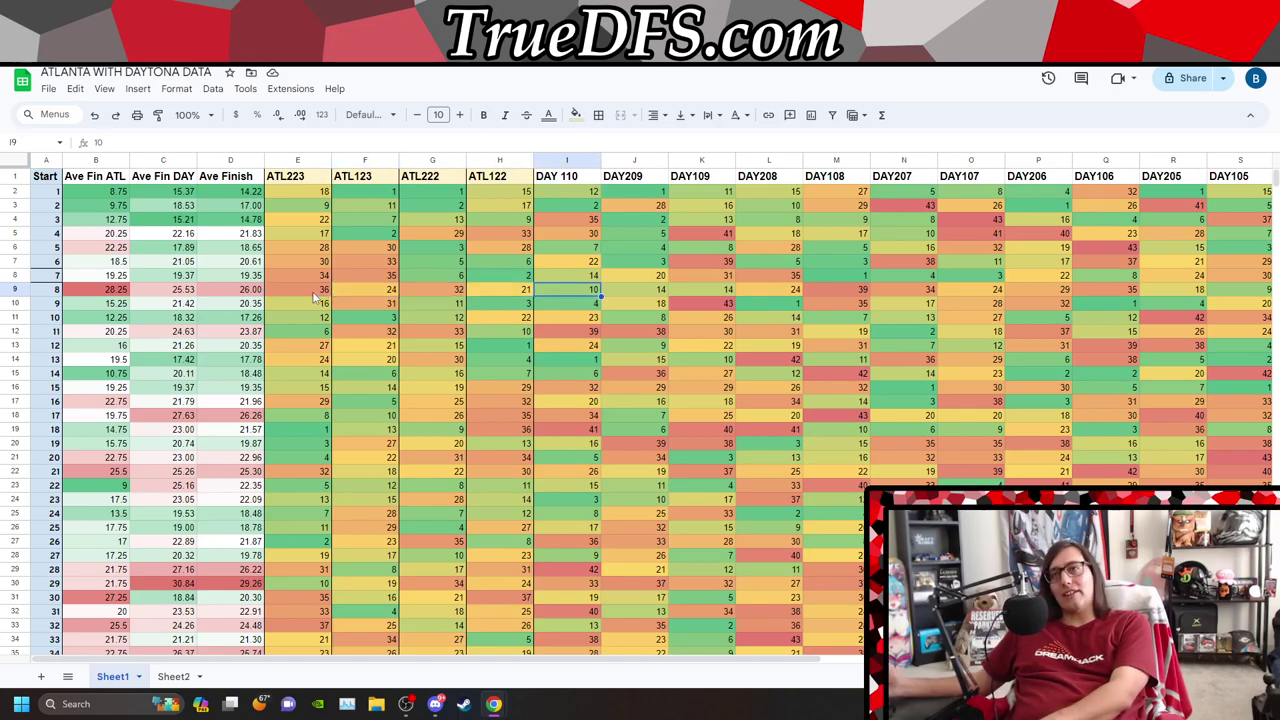
{"action": "key", "text": "Left"}
{"action": "key", "text": "Left"}
{"action": "key", "text": "Left"}
{"action": "key", "text": "Left"}
{"action": "key", "text": "Left"}
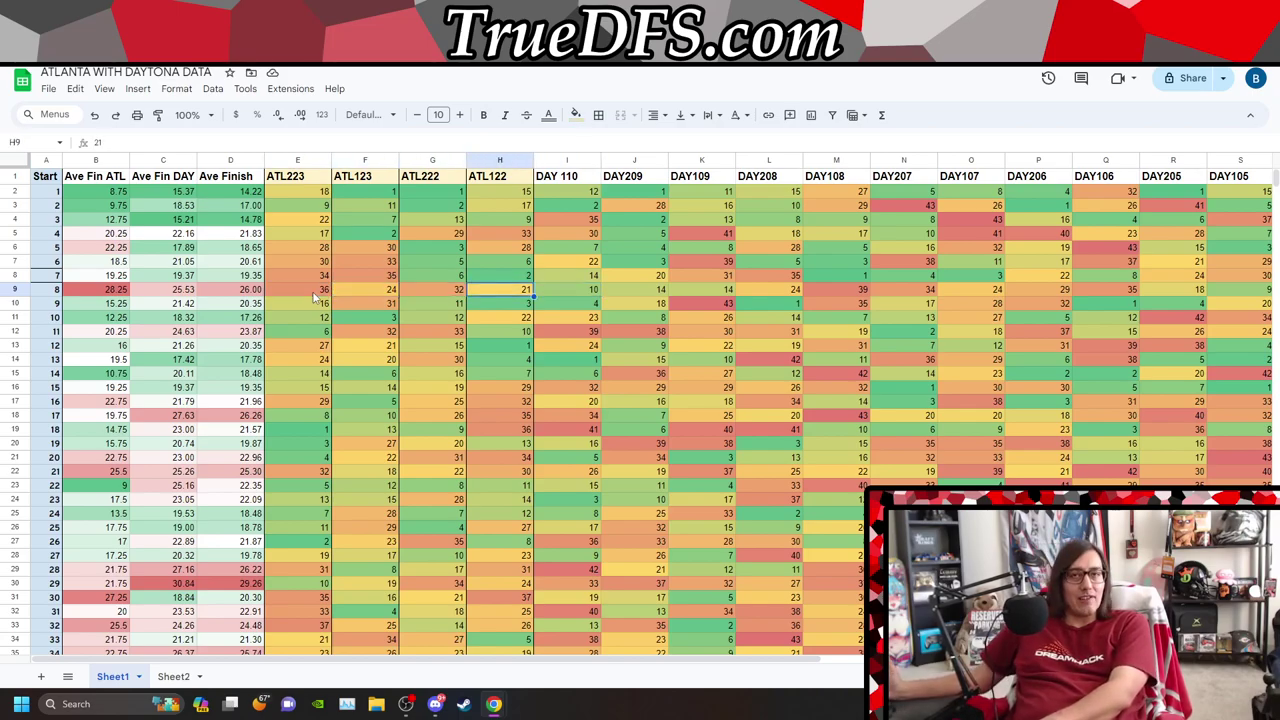
{"action": "key", "text": "Left"}
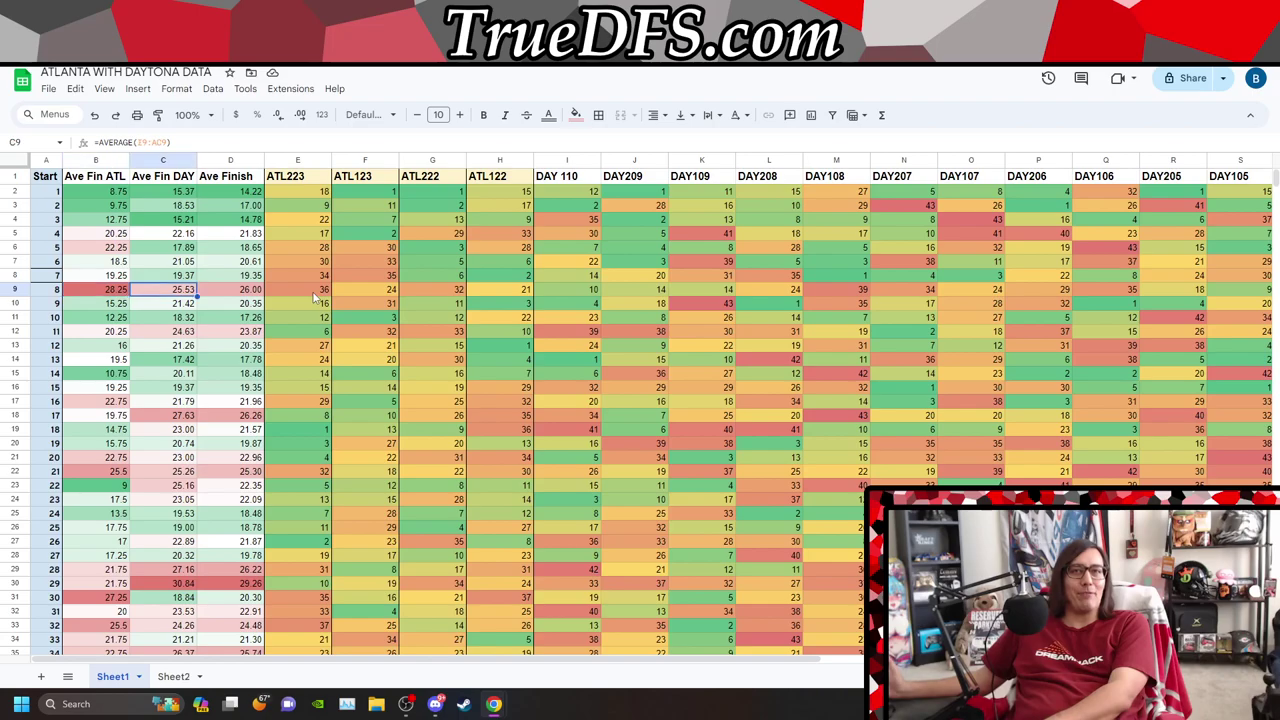
{"action": "key", "text": "Right"}
{"action": "key", "text": "Right"}
{"action": "key", "text": "Right"}
{"action": "key", "text": "Right"}
{"action": "key", "text": "Right"}
{"action": "key", "text": "Right"}
{"action": "key", "text": "Right"}
{"action": "key", "text": "Right"}
{"action": "key", "text": "Right"}
{"action": "key", "text": "Right"}
{"action": "key", "text": "Right"}
{"action": "key", "text": "Right"}
{"action": "key", "text": "Right"}
{"action": "key", "text": "Right"}
{"action": "key", "text": "Right"}
{"action": "key", "text": "Right"}
{"action": "key", "text": "Right"}
{"action": "key", "text": "Right"}
{"action": "key", "text": "Right"}
{"action": "key", "text": "Right"}
{"action": "key", "text": "Right"}
{"action": "key", "text": "Right"}
{"action": "key", "text": "Right"}
{"action": "key", "text": "Right"}
{"action": "key", "text": "Right"}
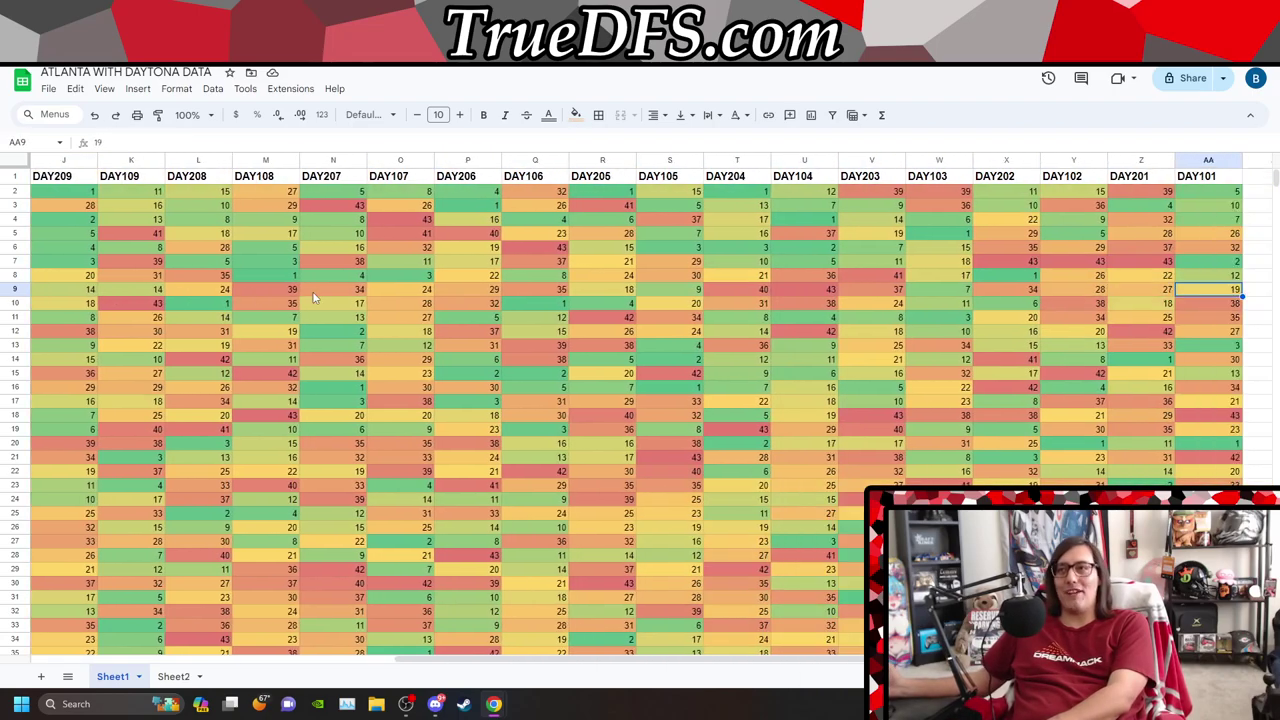
{"action": "key", "text": "Left"}
{"action": "key", "text": "Left"}
{"action": "key", "text": "Left"}
{"action": "key", "text": "Left"}
{"action": "key", "text": "Left"}
{"action": "key", "text": "Left"}
{"action": "key", "text": "Left"}
{"action": "key", "text": "Left"}
{"action": "key", "text": "Left"}
{"action": "key", "text": "Left"}
{"action": "key", "text": "Left"}
{"action": "key", "text": "Left"}
{"action": "key", "text": "Left"}
{"action": "key", "text": "Left"}
{"action": "key", "text": "Left"}
{"action": "key", "text": "Left"}
{"action": "key", "text": "Left"}
{"action": "key", "text": "Left"}
{"action": "key", "text": "Left"}
{"action": "key", "text": "Left"}
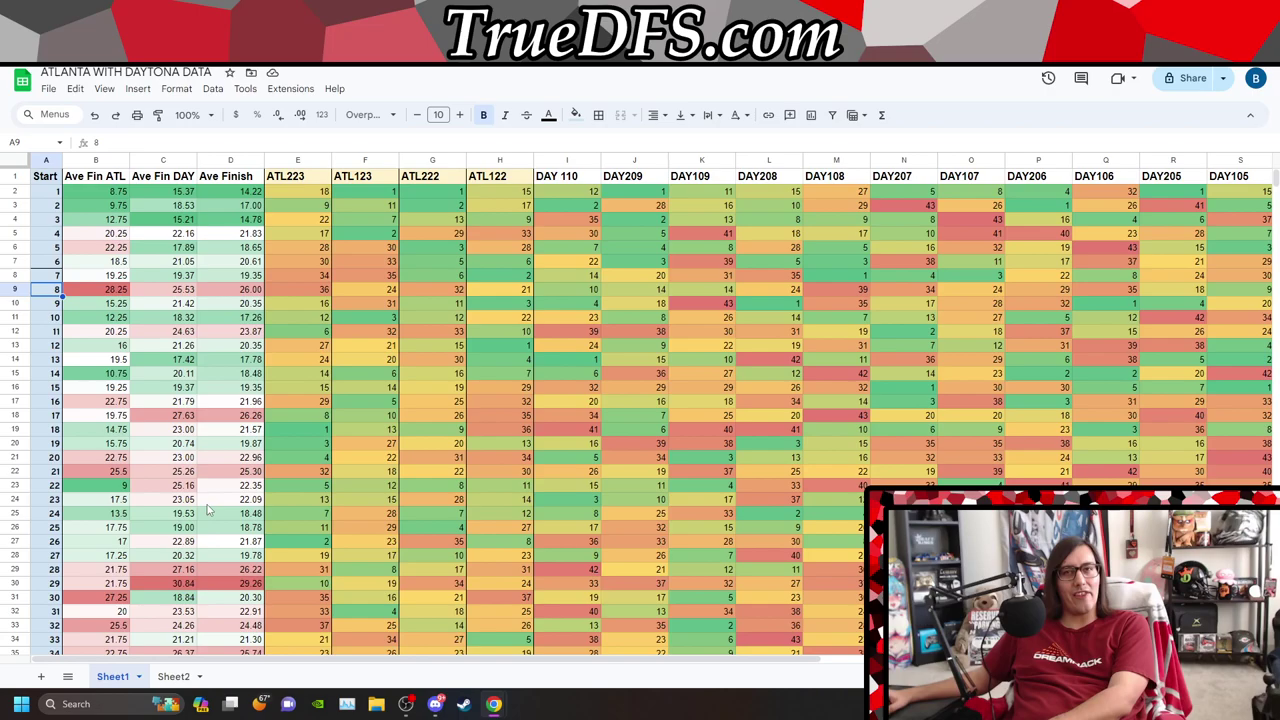
{"action": "scroll", "coordinate": [207, 511], "scroll_direction": "down", "scroll_amount": 3}
{"action": "scroll", "coordinate": [213, 428], "scroll_direction": "up", "scroll_amount": 2}
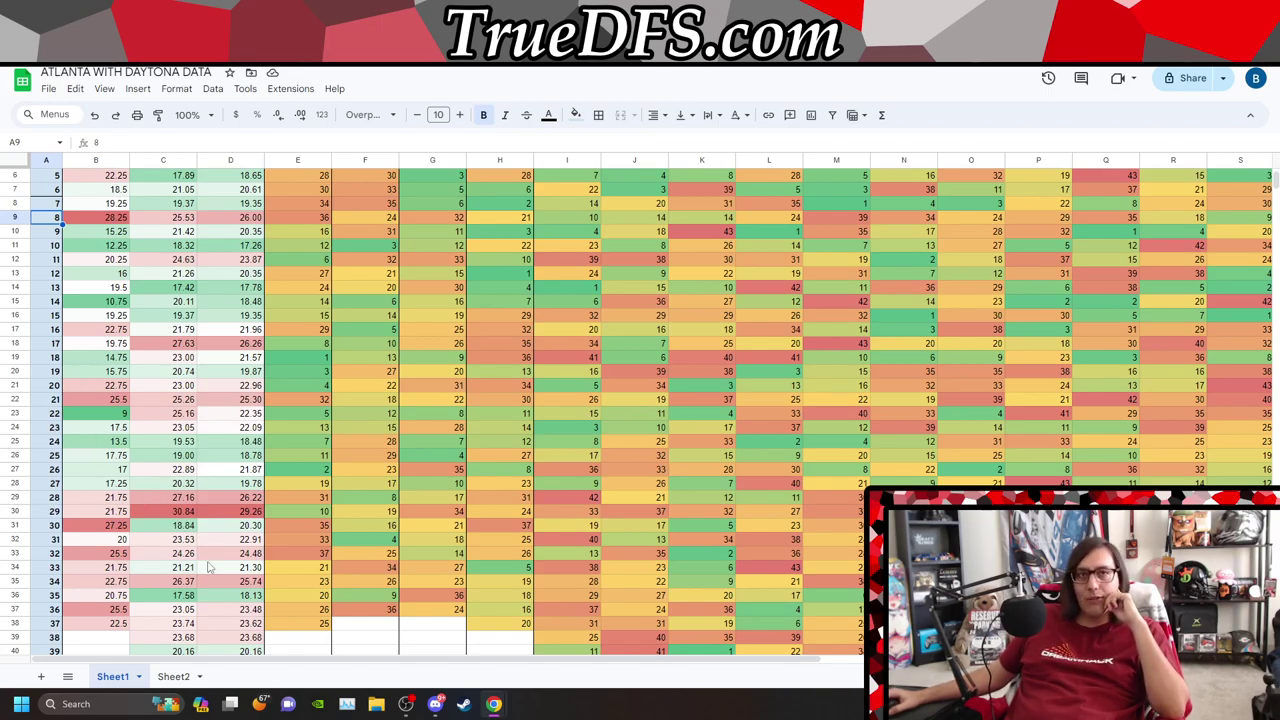
{"action": "scroll", "coordinate": [209, 590], "scroll_direction": "down", "scroll_amount": 1}
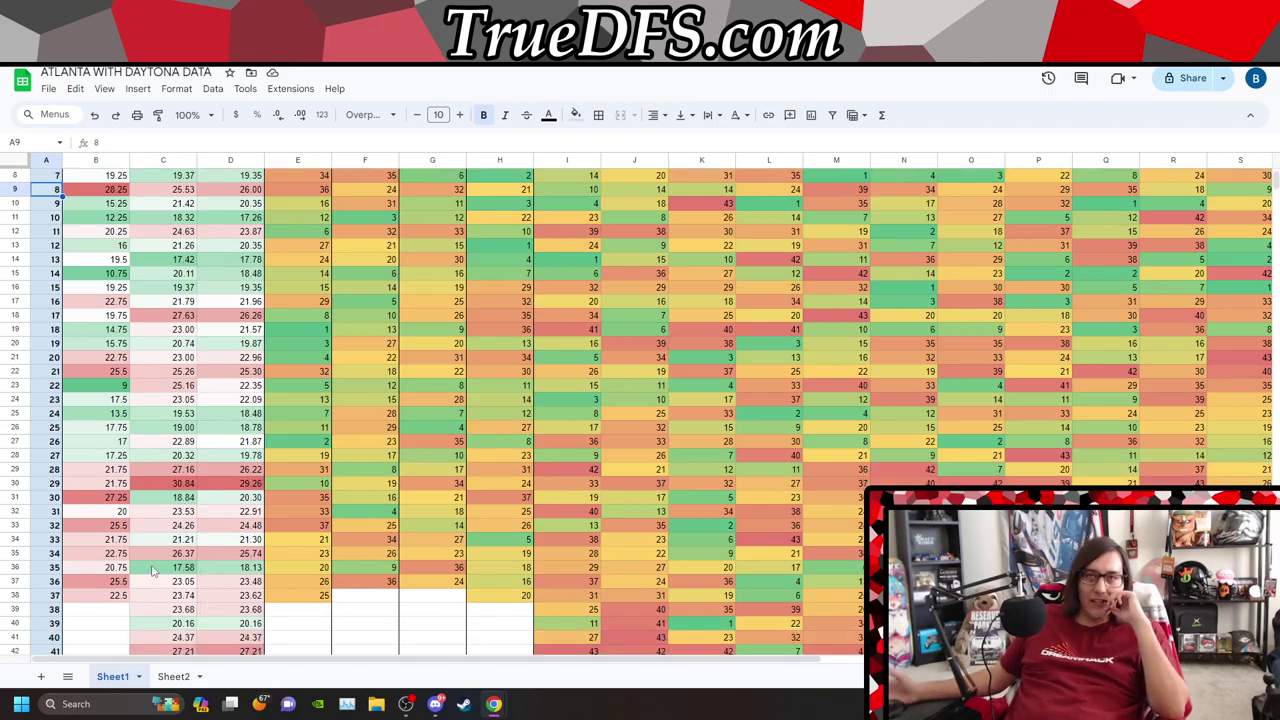
{"action": "left_click", "coordinate": [455, 569]}
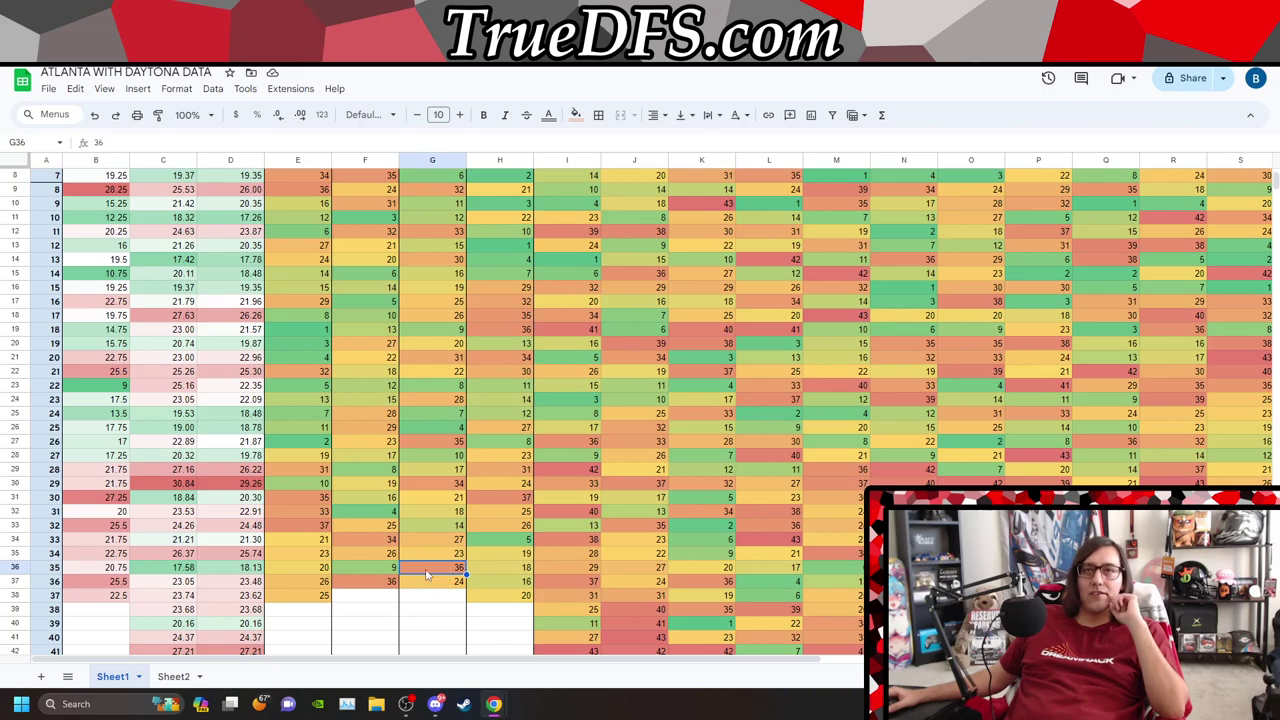
{"action": "scroll", "coordinate": [423, 563], "scroll_direction": "up", "scroll_amount": 3}
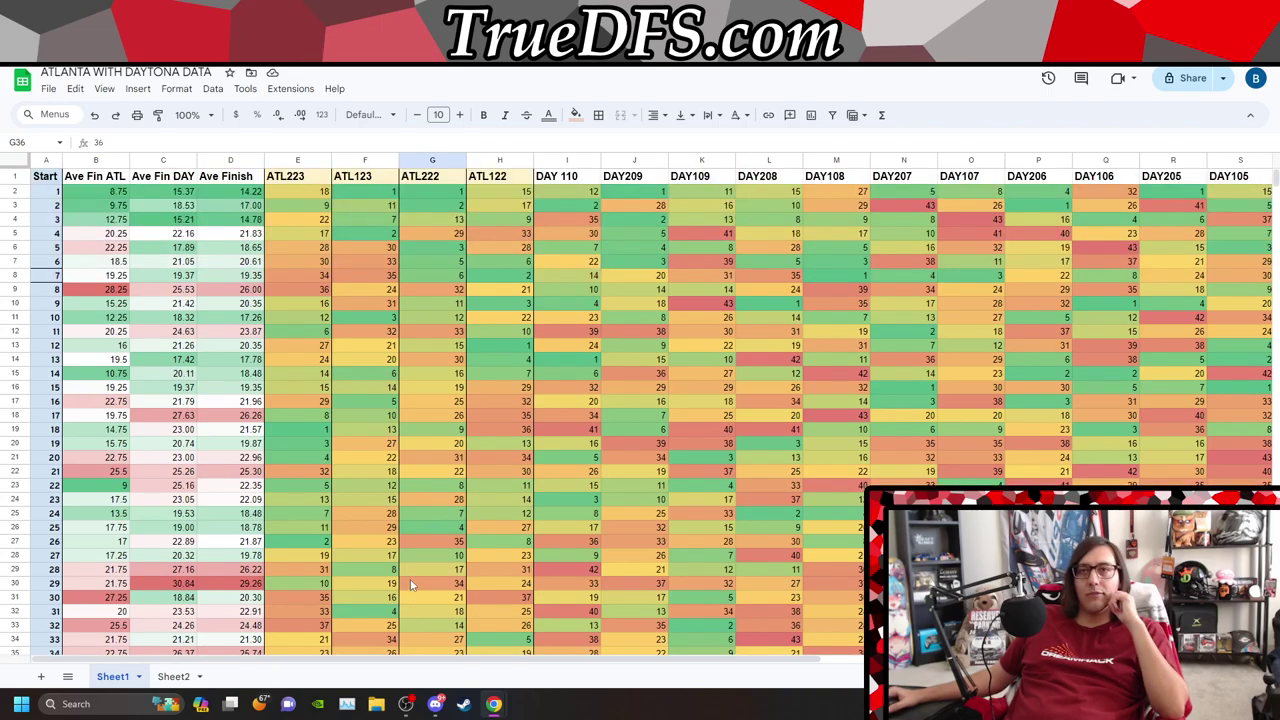
{"action": "left_click", "coordinate": [502, 600]}
{"action": "scroll", "coordinate": [502, 604], "scroll_direction": "down", "scroll_amount": 2}
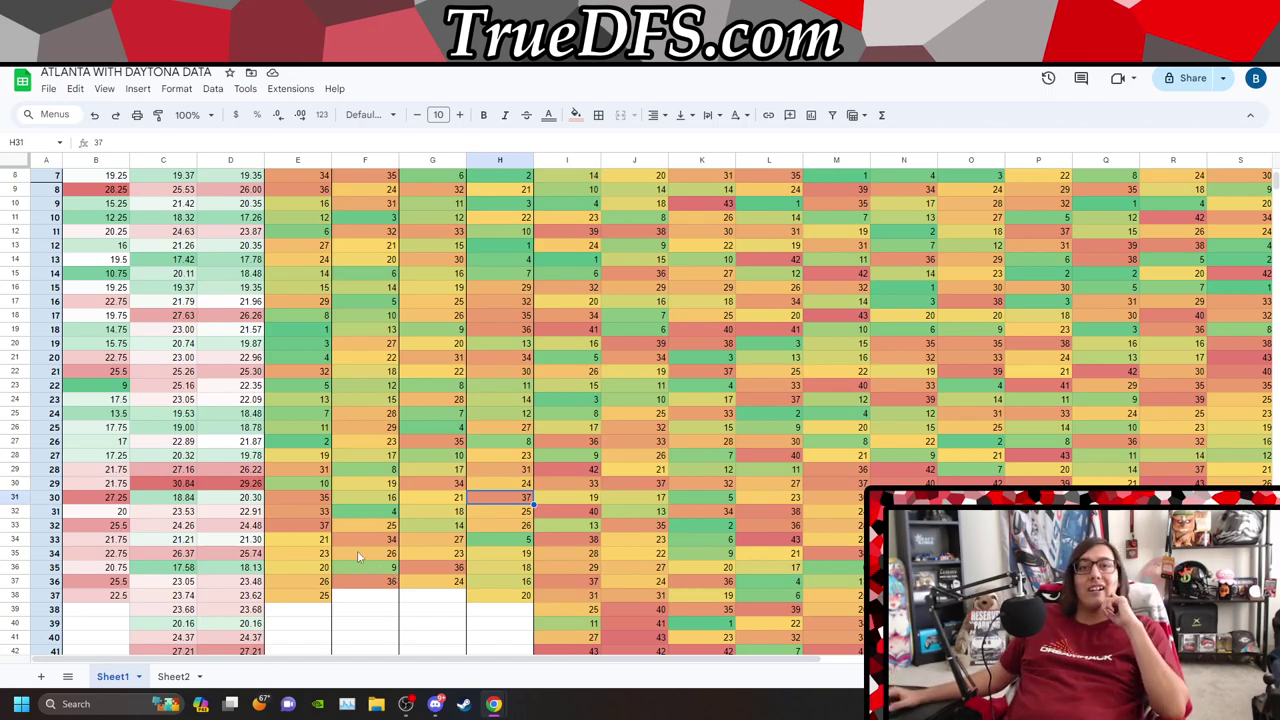
{"action": "left_click", "coordinate": [307, 527]}
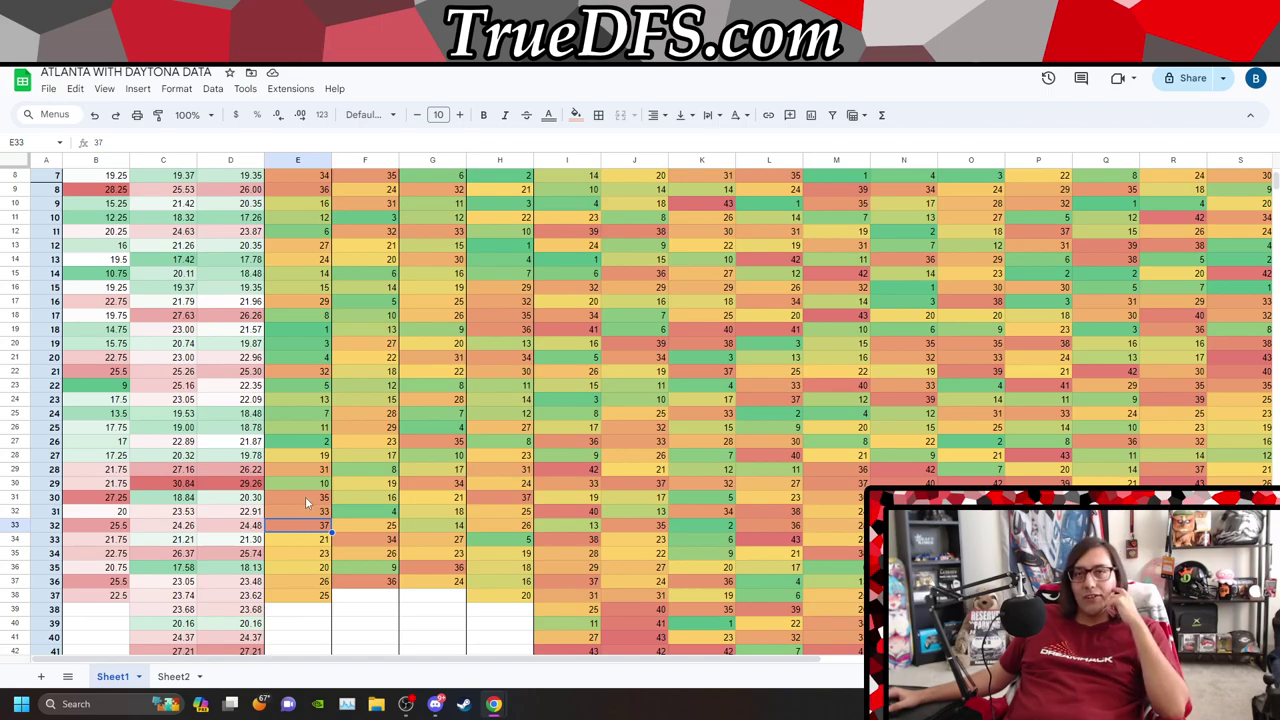
{"action": "scroll", "coordinate": [447, 582], "scroll_direction": "up", "scroll_amount": 3}
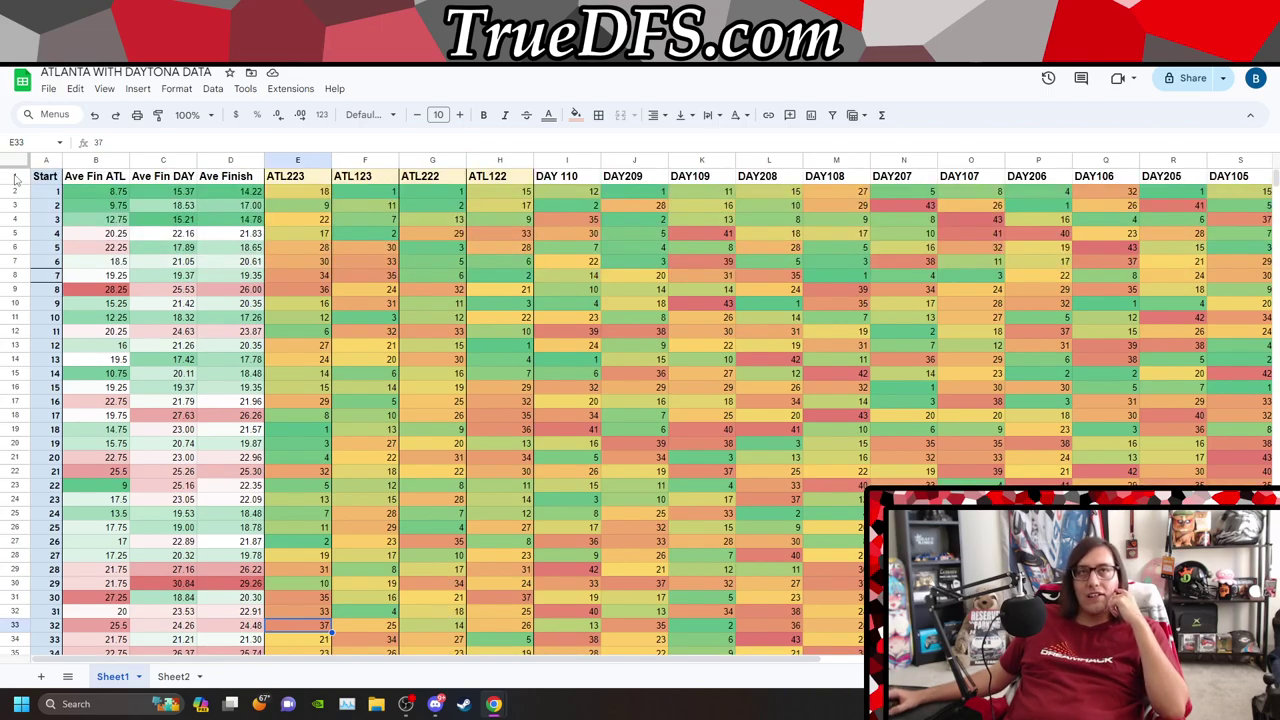
Freeze row 1 so the Start and race-name headers stay visible while scrolling
{"action": "left_click", "coordinate": [15, 177]}
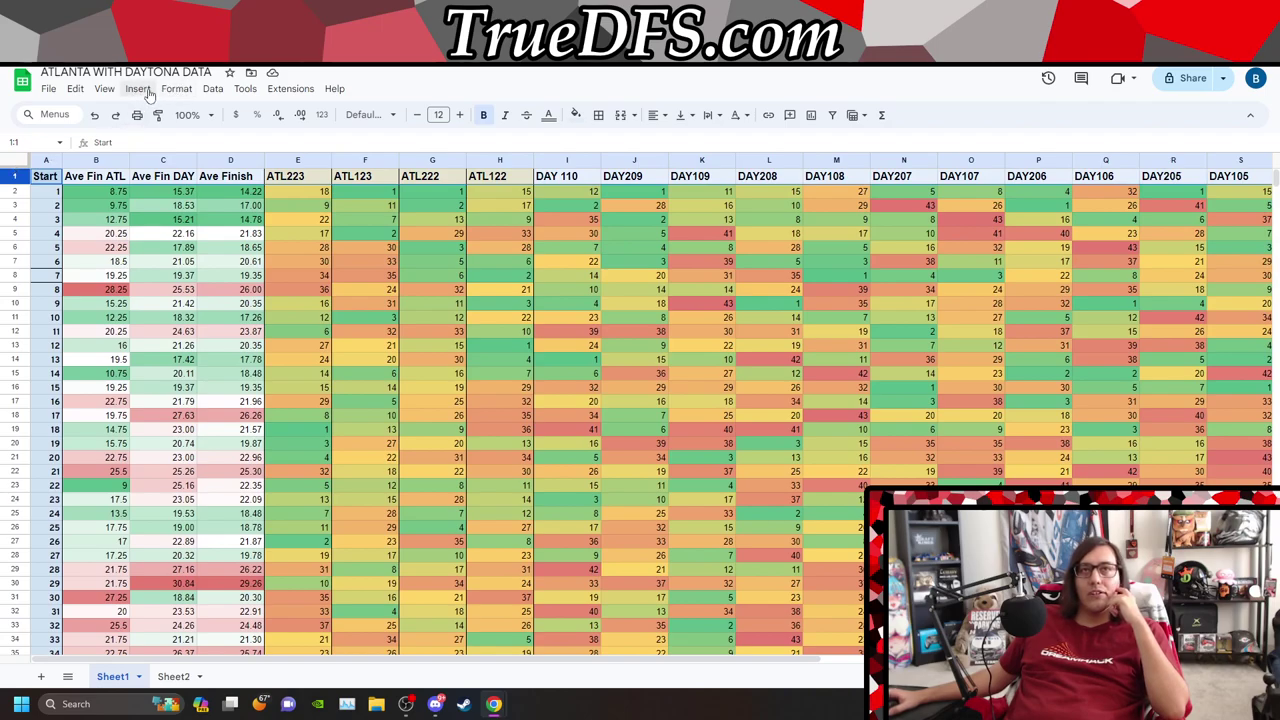
{"action": "left_click", "coordinate": [108, 90]}
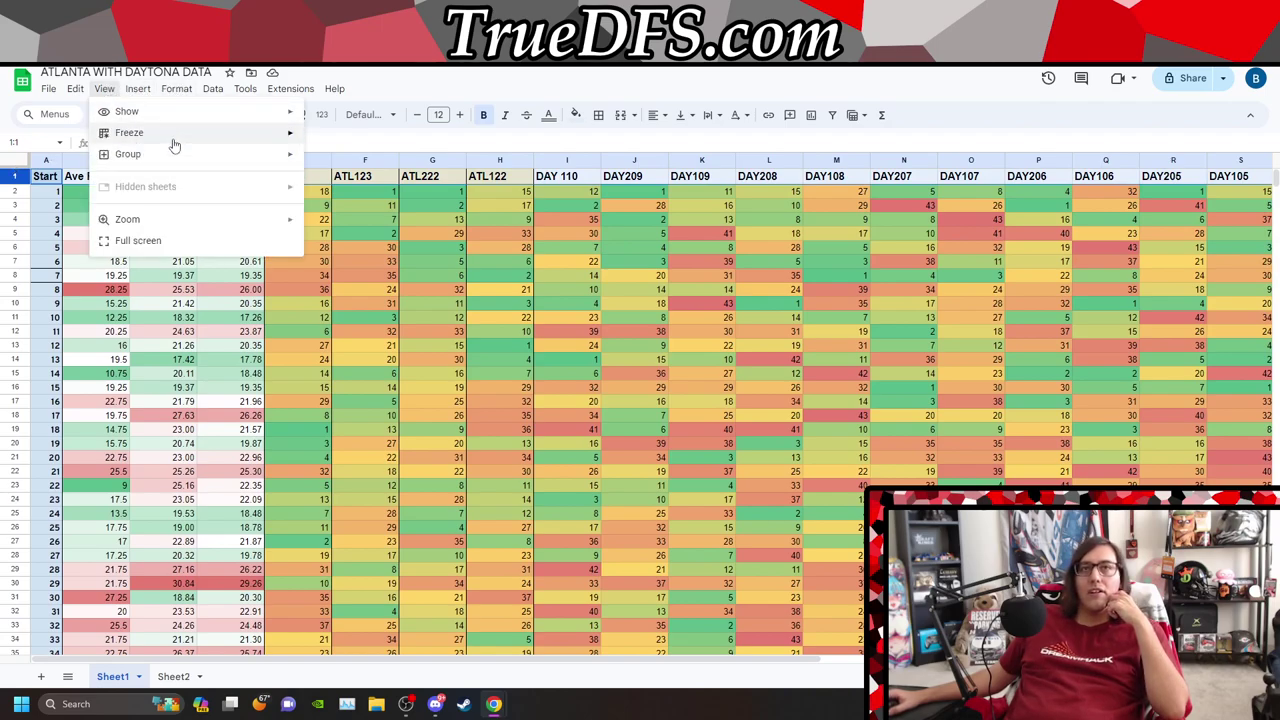
{"action": "mouse_move", "coordinate": [171, 140]}
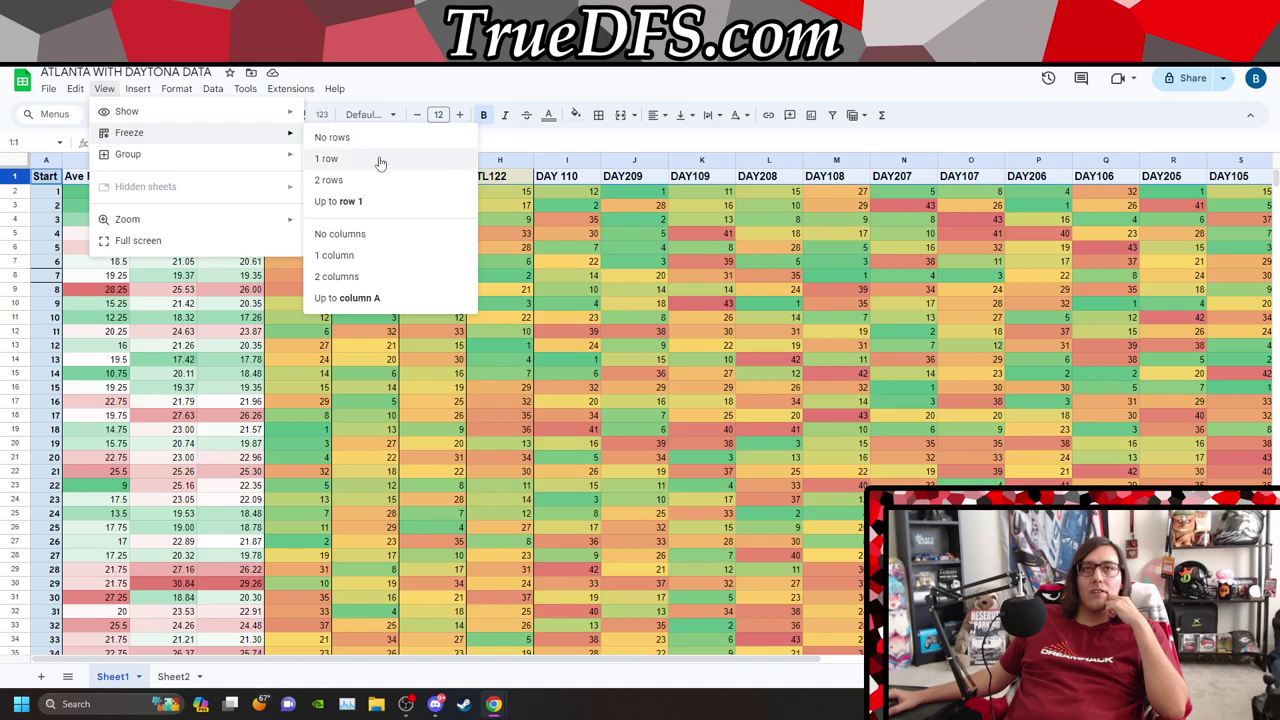
{"action": "left_click", "coordinate": [371, 203]}
{"action": "scroll", "coordinate": [369, 240], "scroll_direction": "down", "scroll_amount": 5}
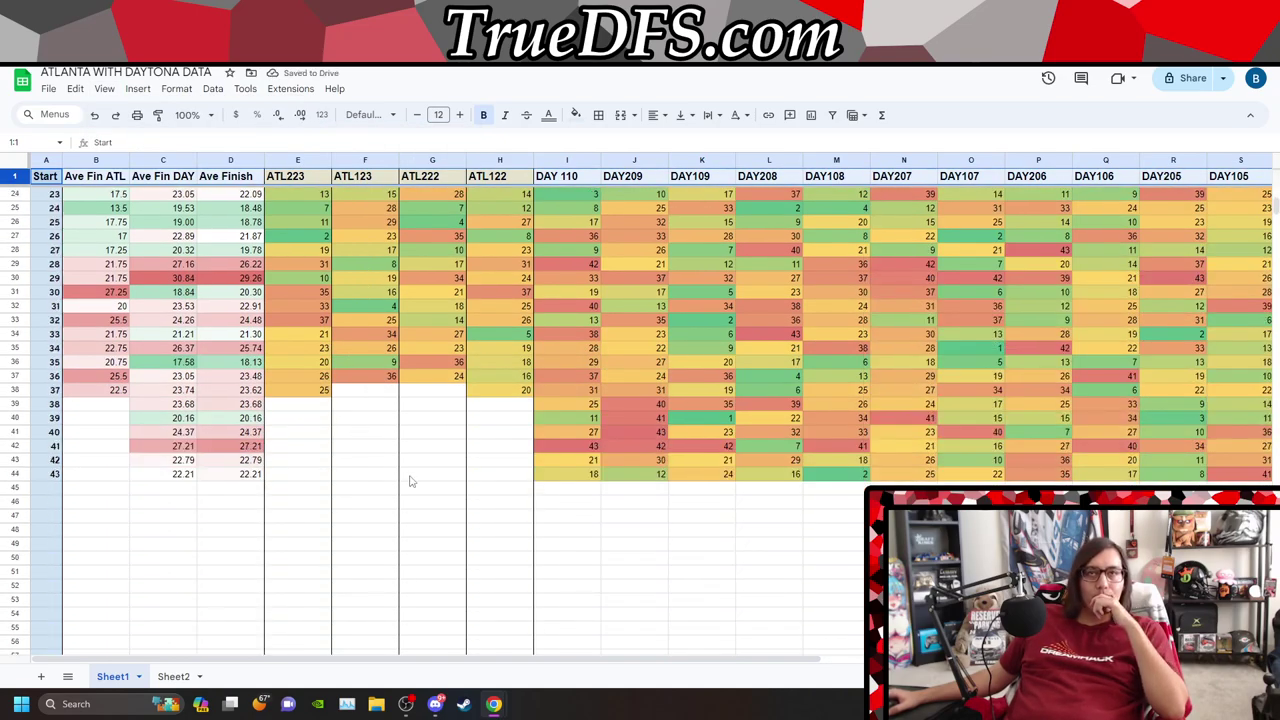
{"action": "scroll", "coordinate": [409, 482], "scroll_direction": "up", "scroll_amount": 5}
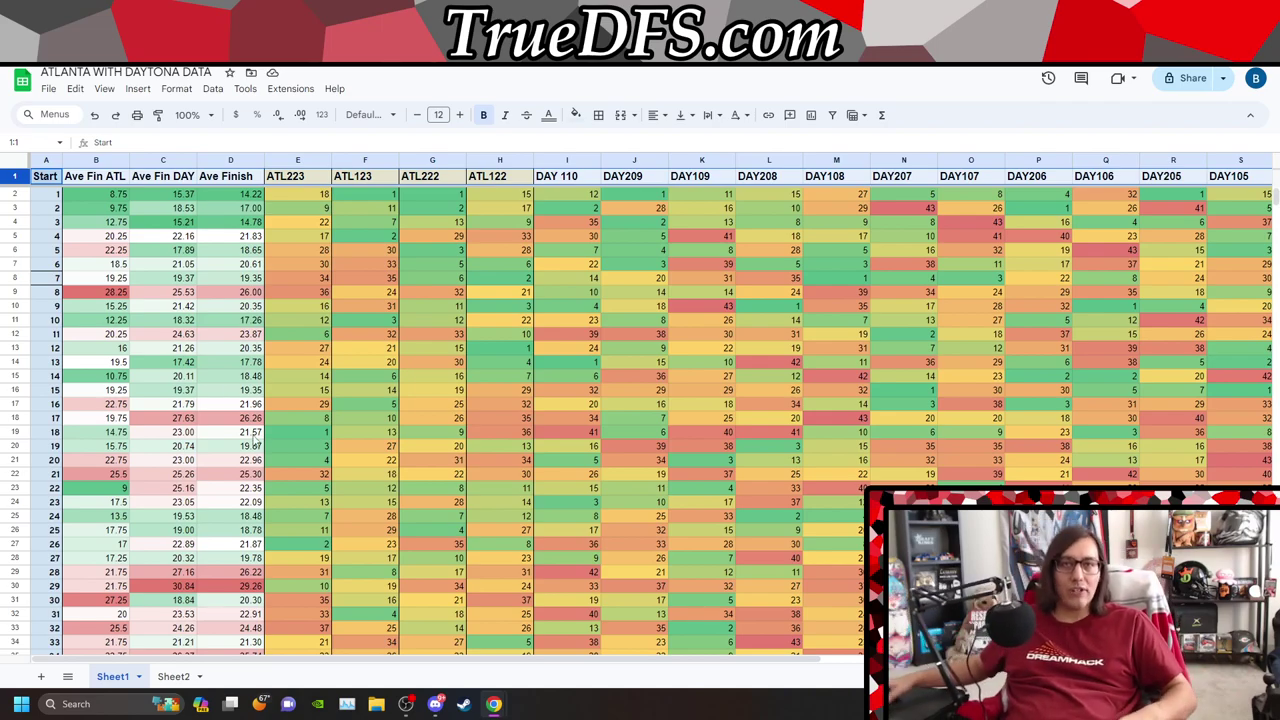
{"action": "scroll", "coordinate": [226, 388], "scroll_direction": "down", "scroll_amount": 2}
Sort the whole sheet A to Z by Ave Fin ATL in column B
{"action": "scroll", "coordinate": [243, 393], "scroll_direction": "up", "scroll_amount": 2}
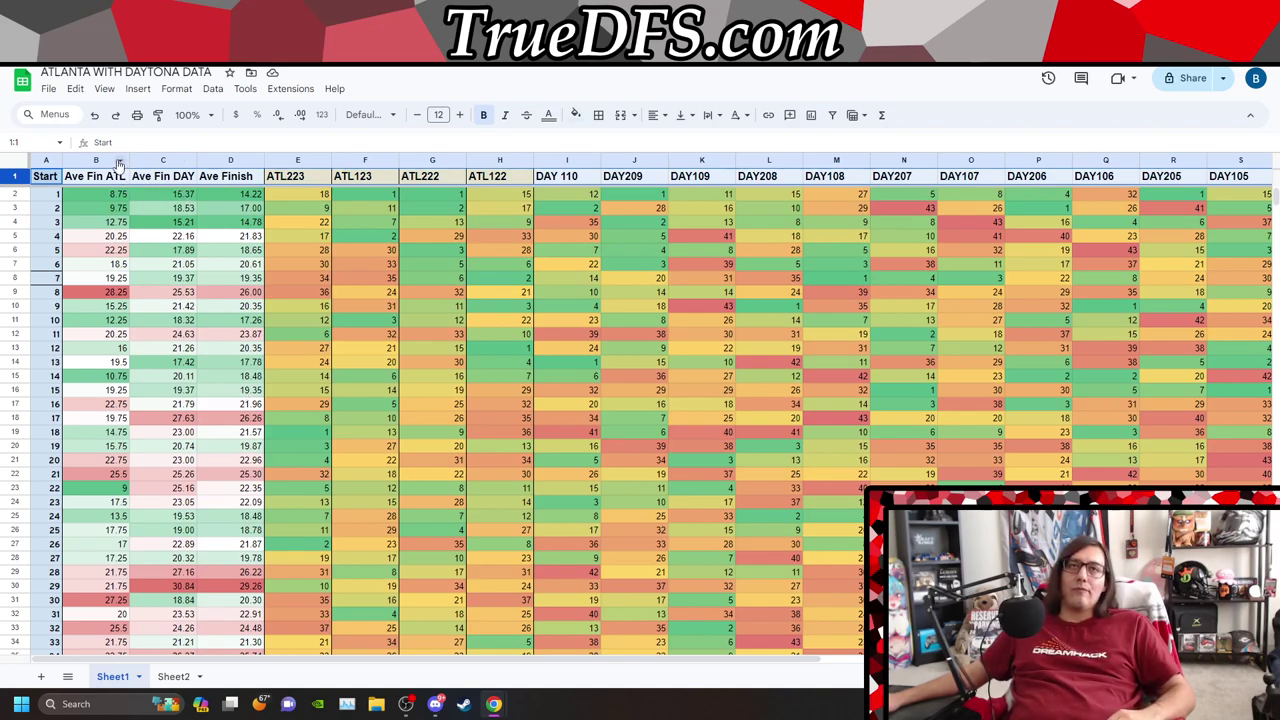
{"action": "right_click", "coordinate": [119, 164]}
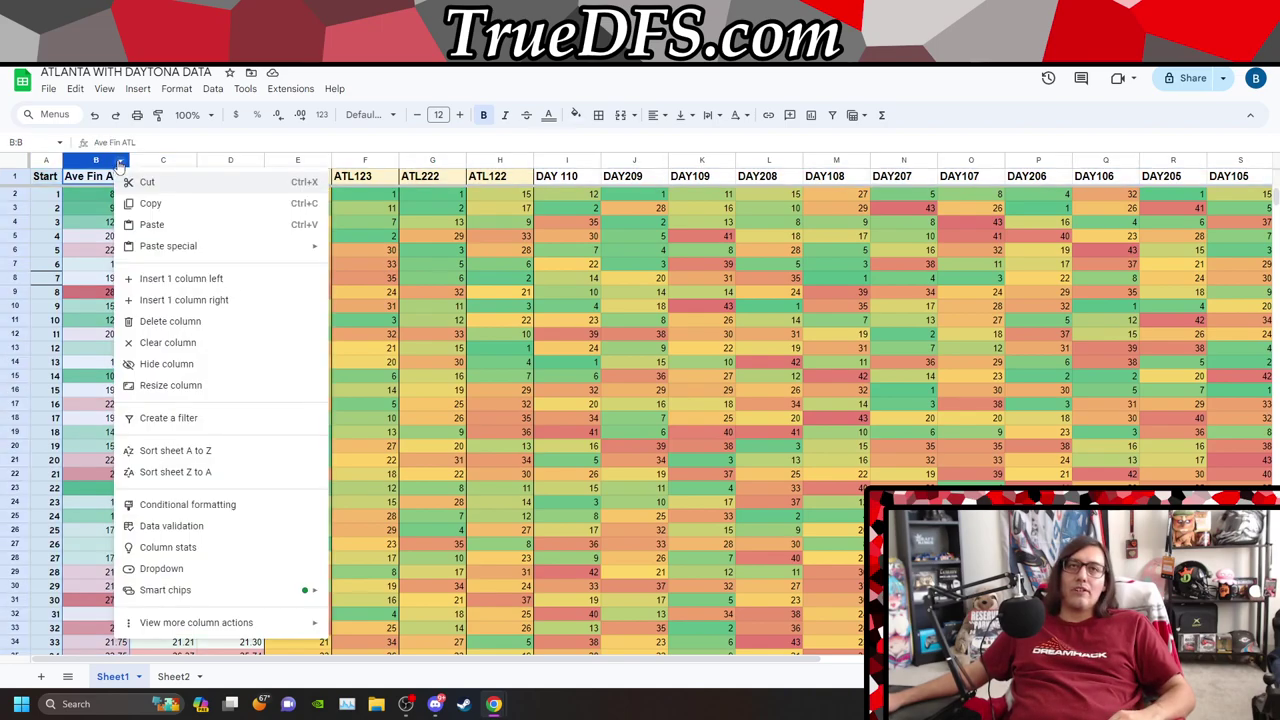
{"action": "left_click", "coordinate": [219, 452]}
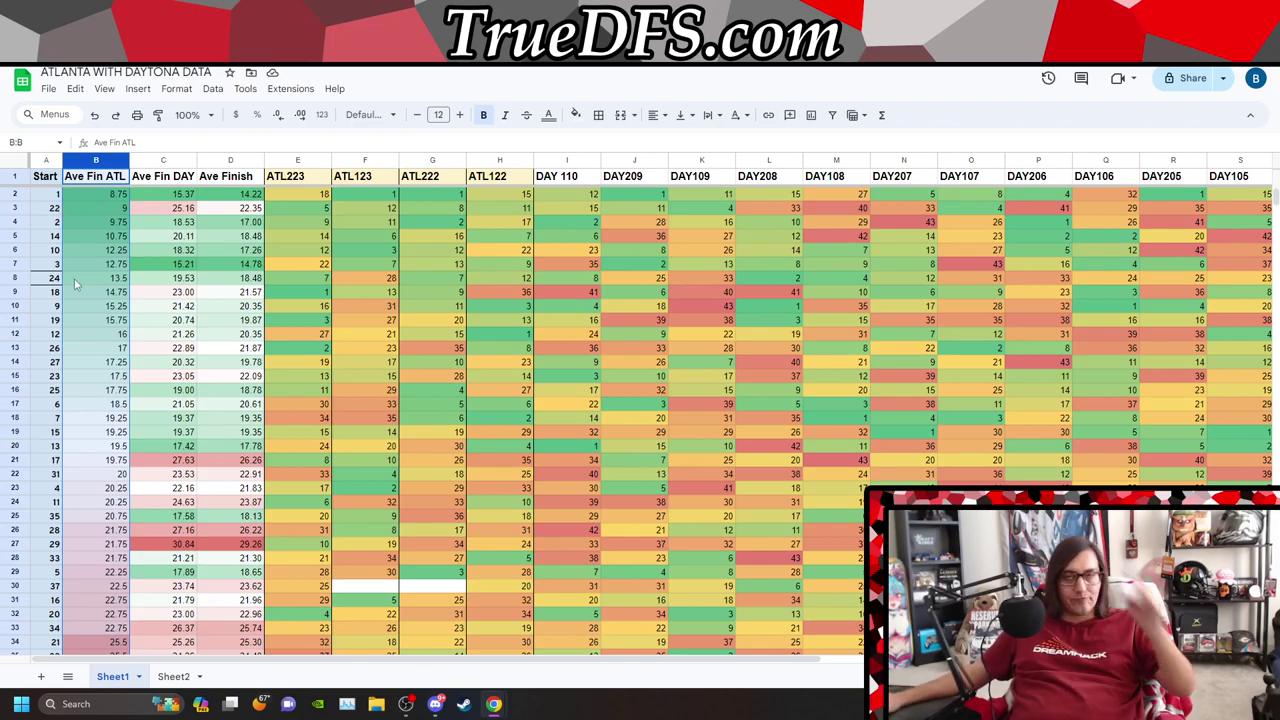
{"action": "scroll", "coordinate": [60, 430], "scroll_direction": "down", "scroll_amount": 3}
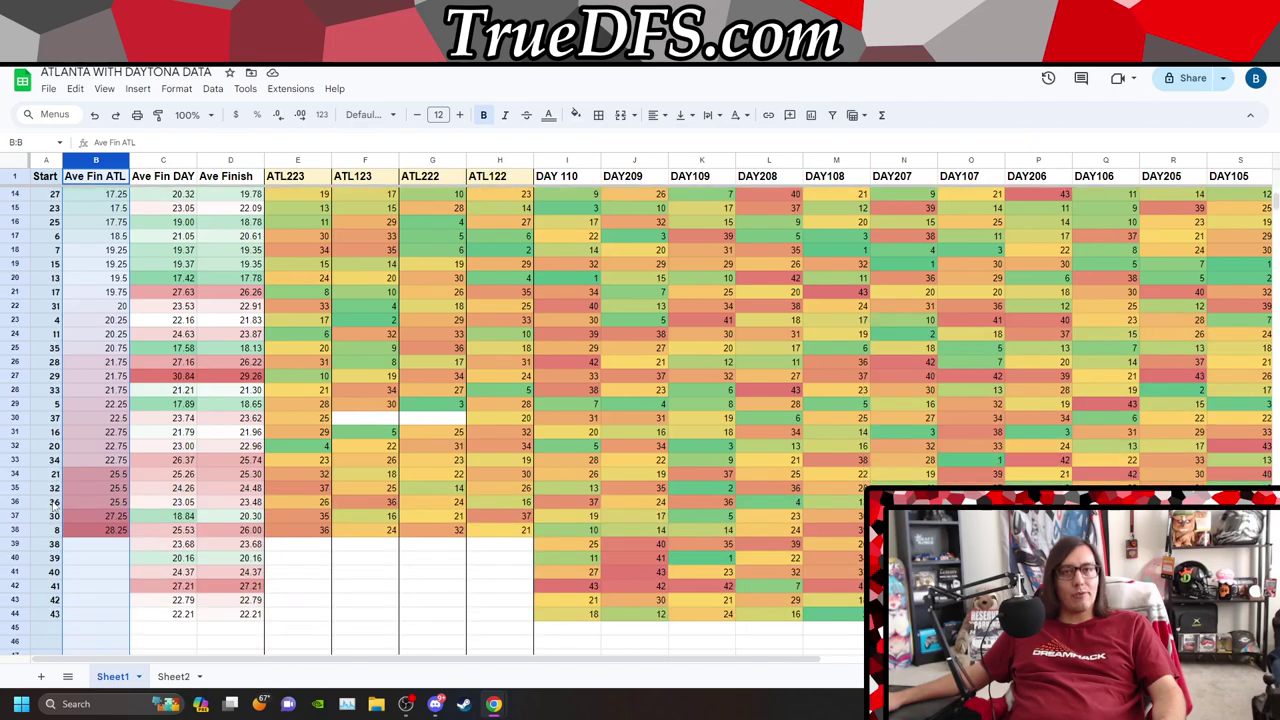
{"action": "scroll", "coordinate": [70, 430], "scroll_direction": "up", "scroll_amount": 2}
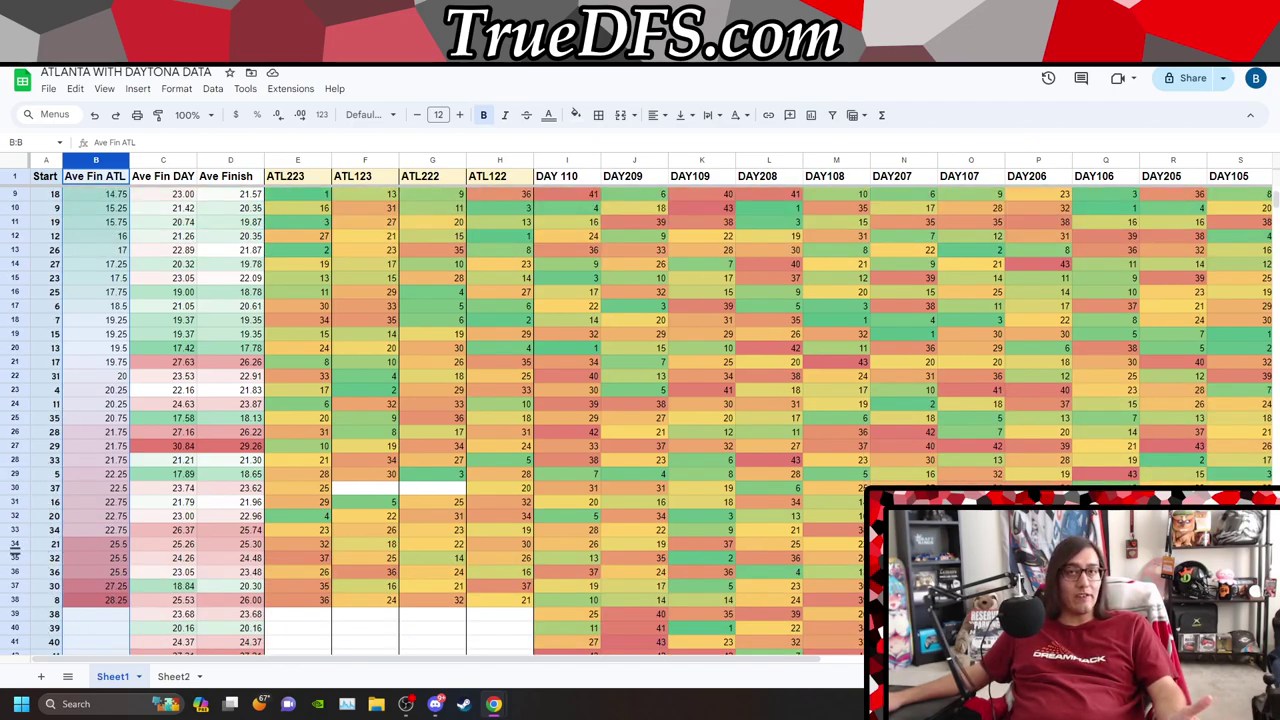
{"action": "scroll", "coordinate": [80, 525], "scroll_direction": "up", "scroll_amount": 3}
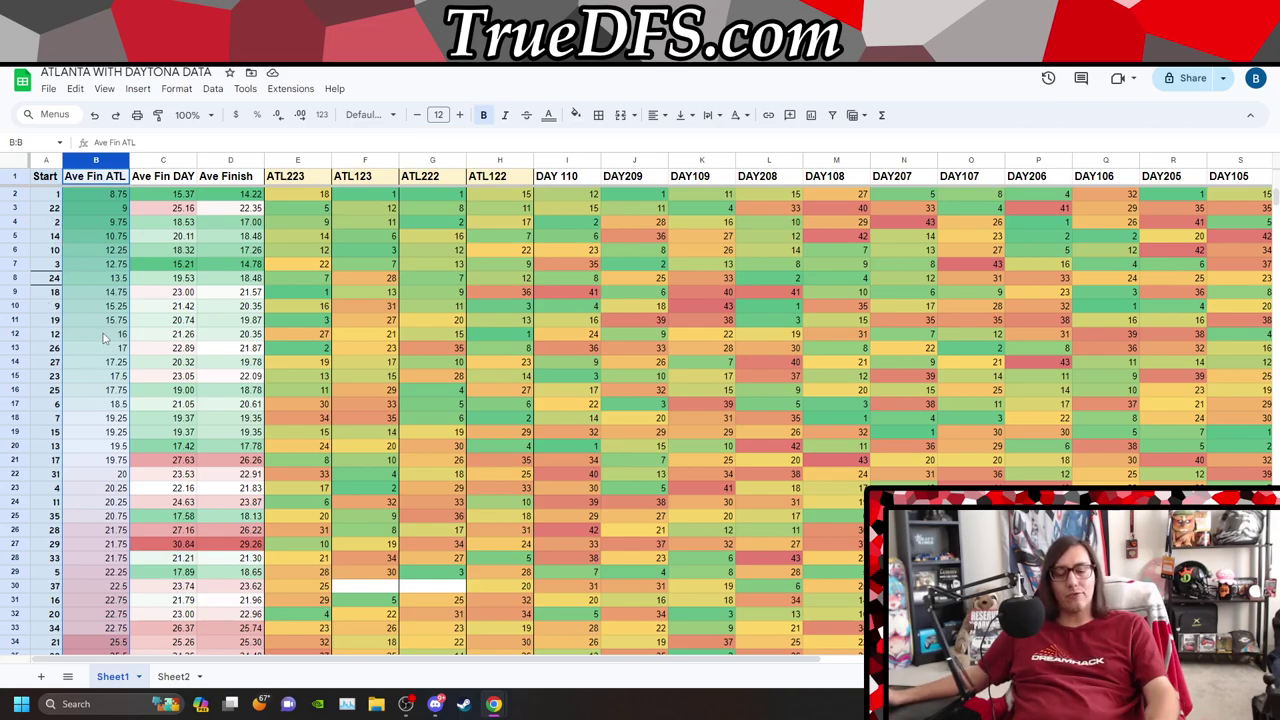
Undo the previous sort and sort the sheet ascending by Ave Fin DAY
{"action": "key", "text": "ctrl+z"}
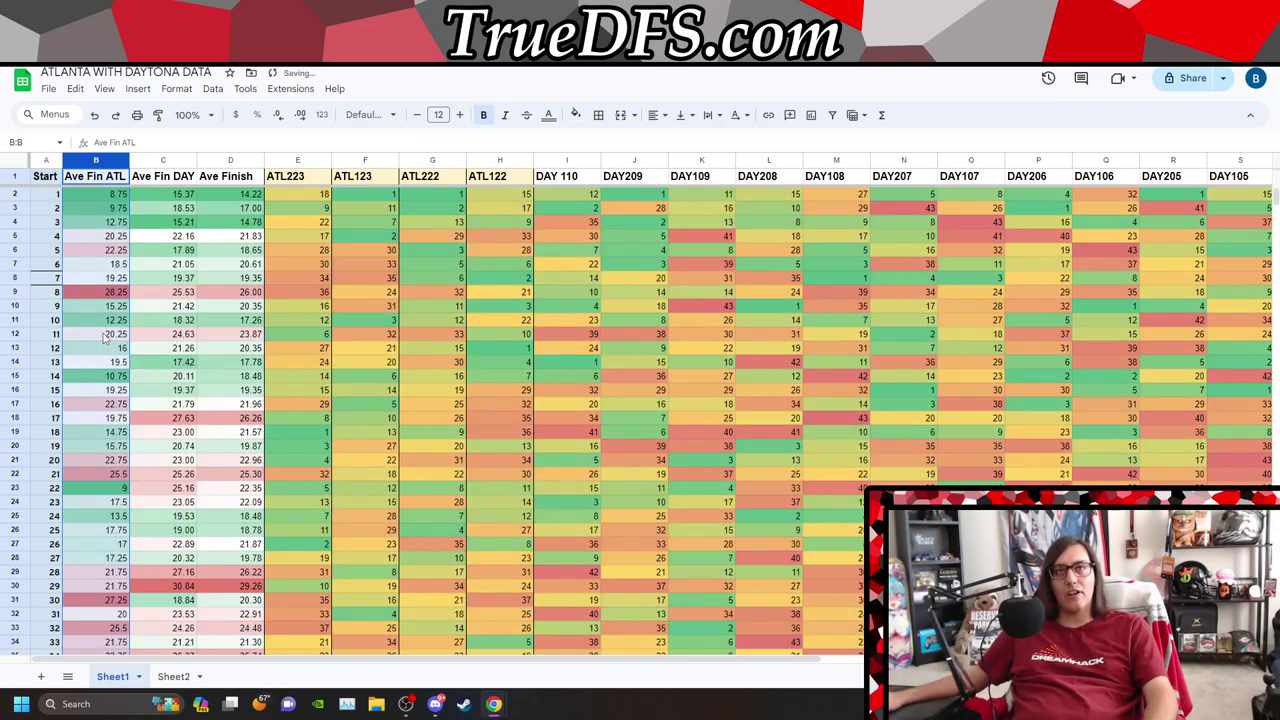
{"action": "left_click", "coordinate": [188, 165]}
{"action": "left_click", "coordinate": [258, 448]}
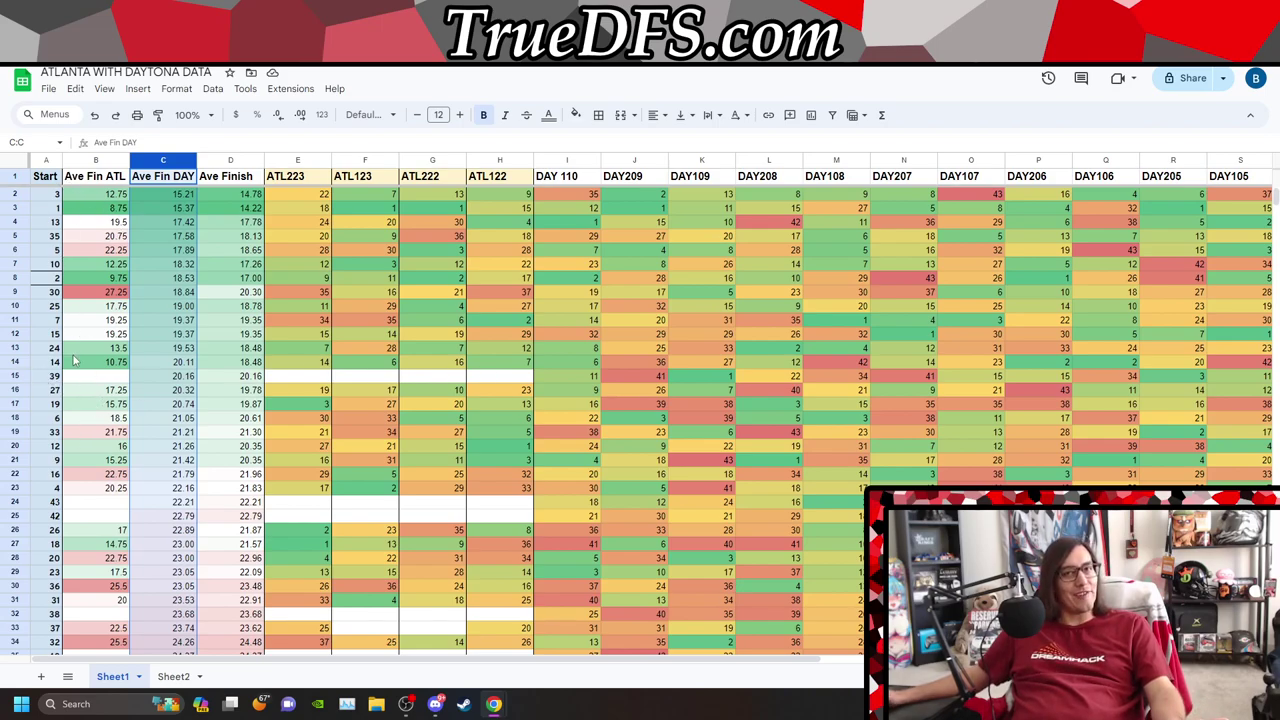
Review the Daytona-sorted rows, then undo to restore Start order
{"action": "scroll", "coordinate": [72, 370], "scroll_direction": "down", "scroll_amount": 5}
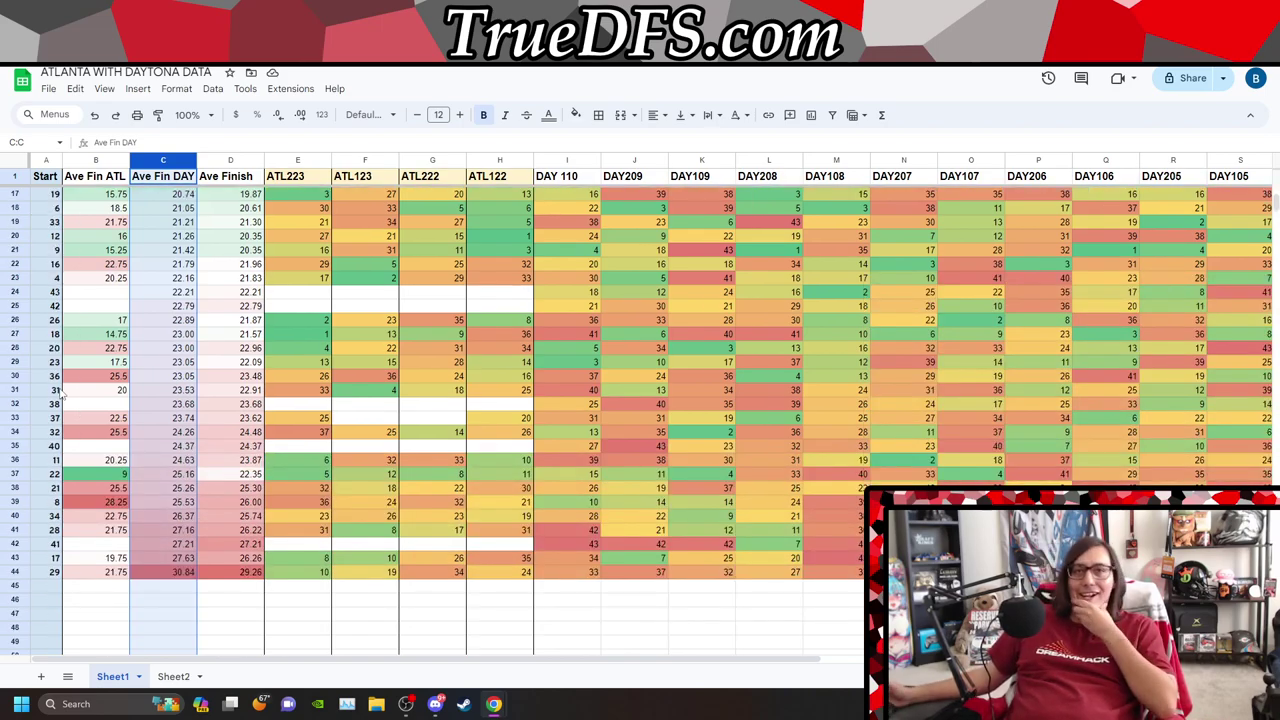
{"action": "scroll", "coordinate": [62, 395], "scroll_direction": "up", "scroll_amount": 5}
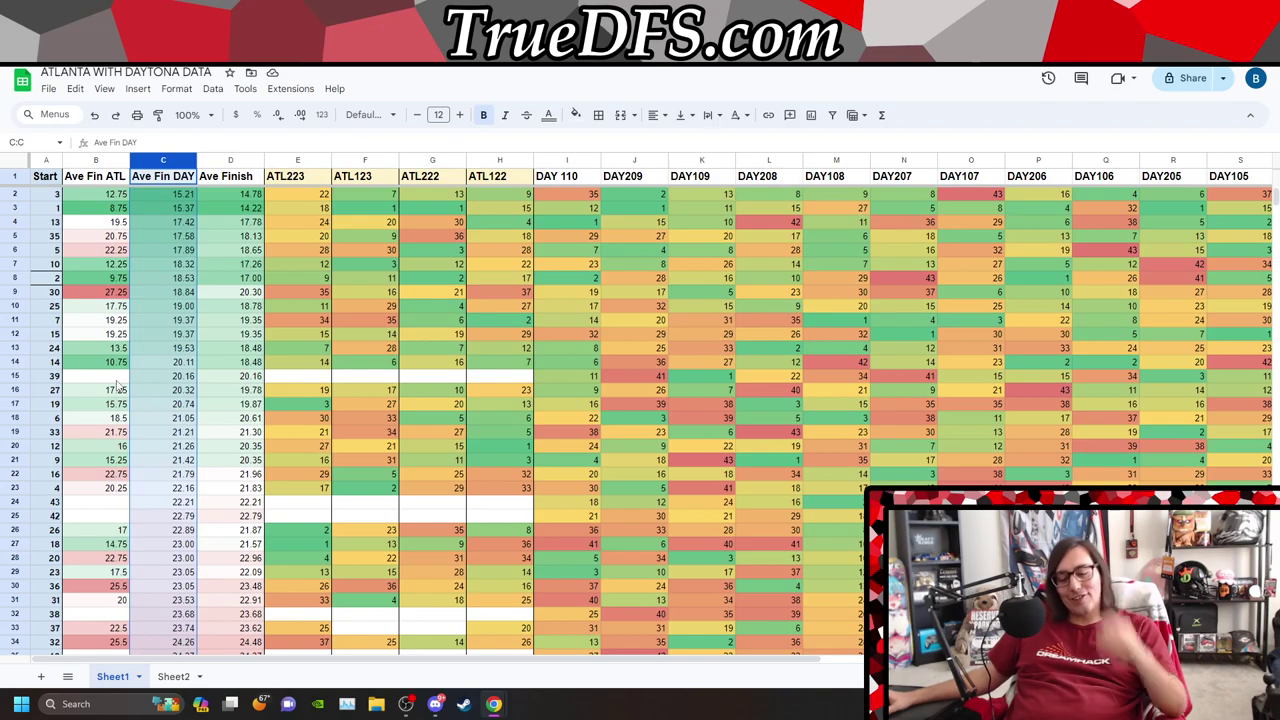
{"action": "key", "text": "ctrl+z"}
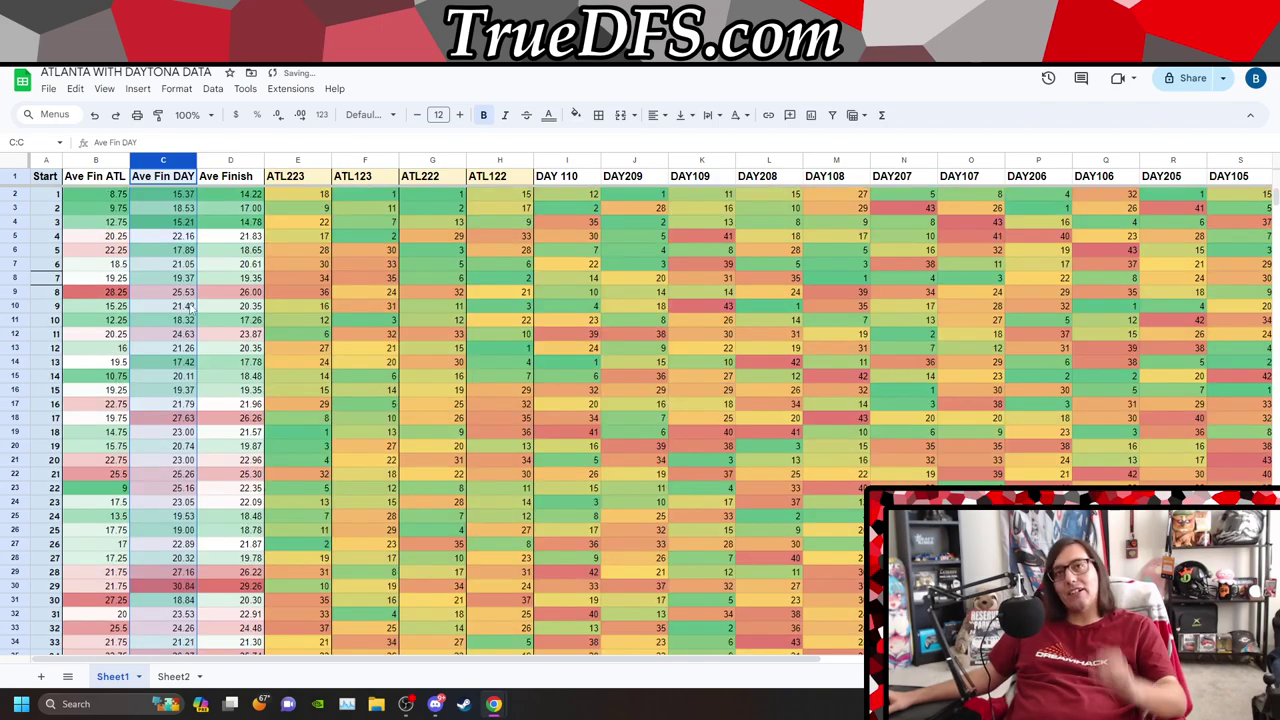
{"action": "left_click", "coordinate": [258, 162]}
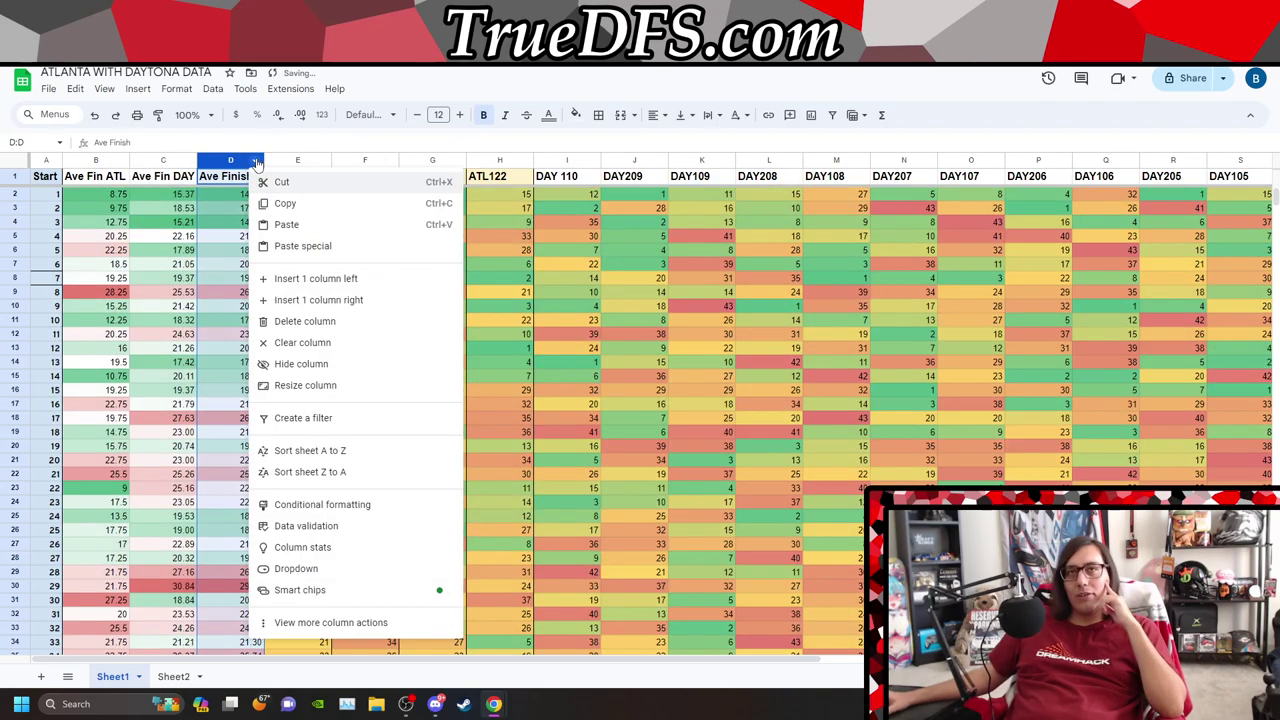
{"action": "left_click", "coordinate": [307, 451]}
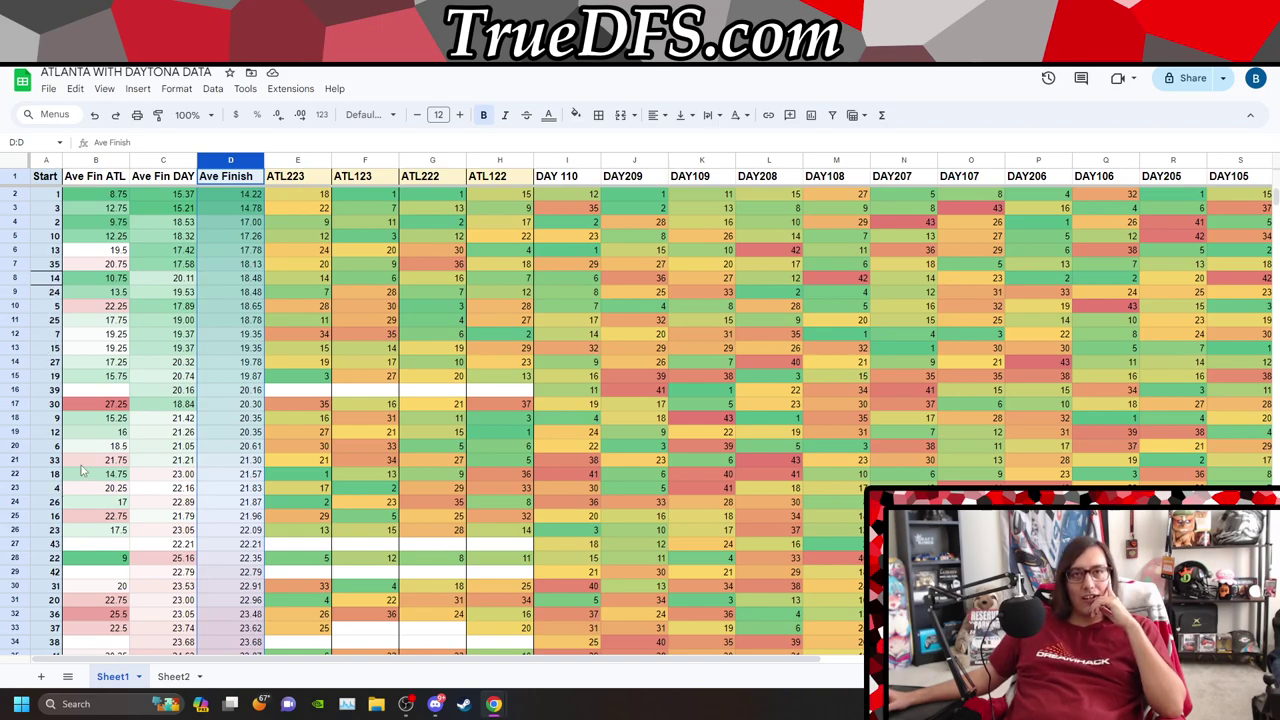
{"action": "scroll", "coordinate": [86, 517], "scroll_direction": "down", "scroll_amount": 2}
{"action": "scroll", "coordinate": [57, 566], "scroll_direction": "down", "scroll_amount": 2}
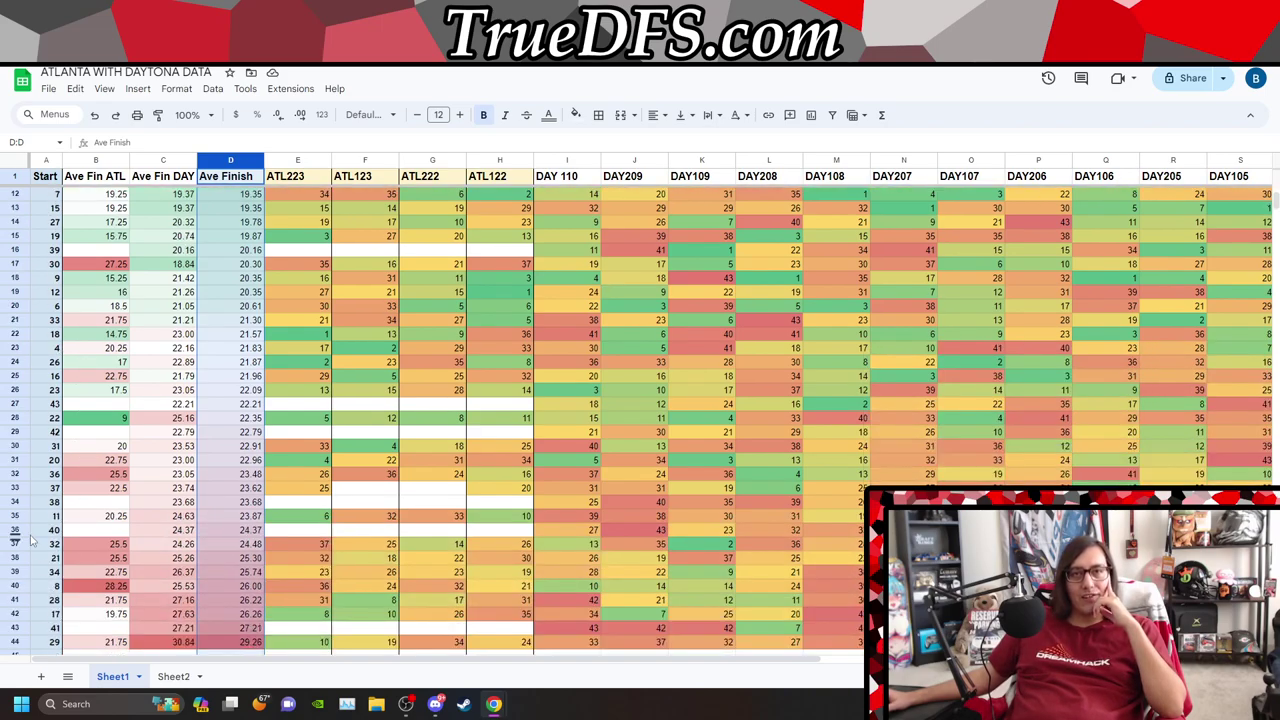
{"action": "scroll", "coordinate": [55, 550], "scroll_direction": "up", "scroll_amount": 4}
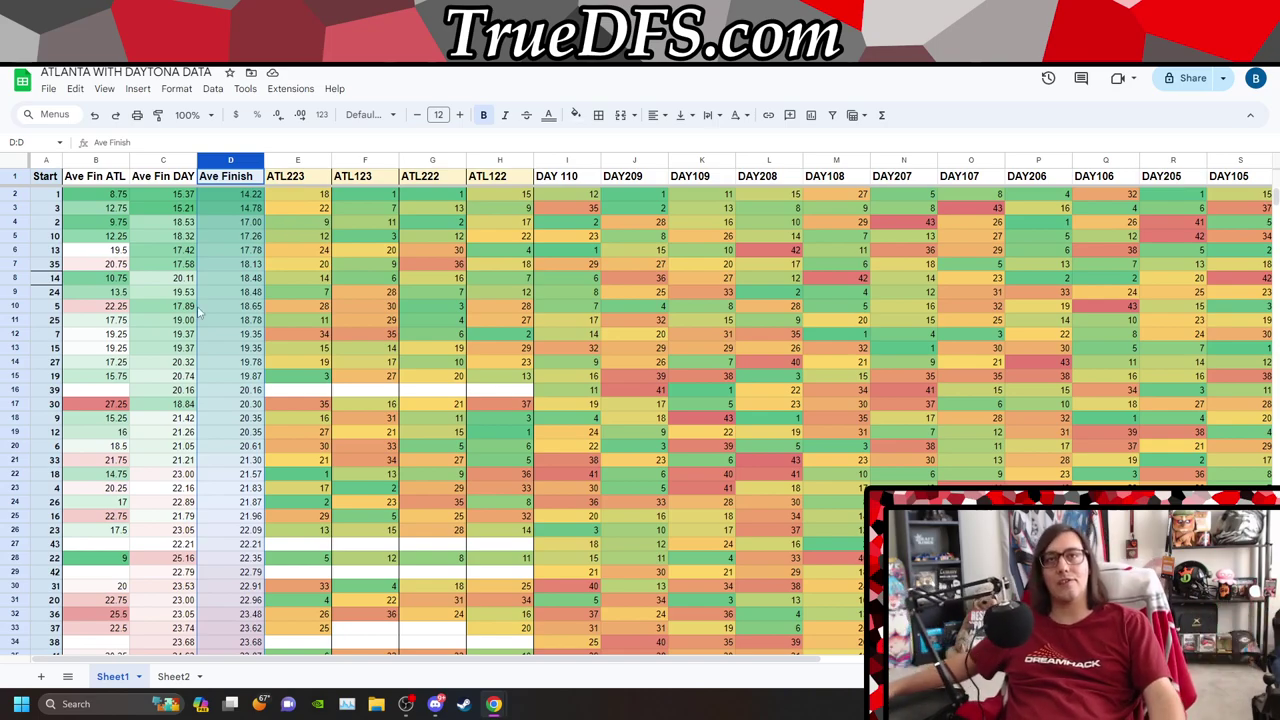
Undo the Ave Finish sort, check C9's average formula, and select R1:AB51
{"action": "key", "text": "ctrl+z"}
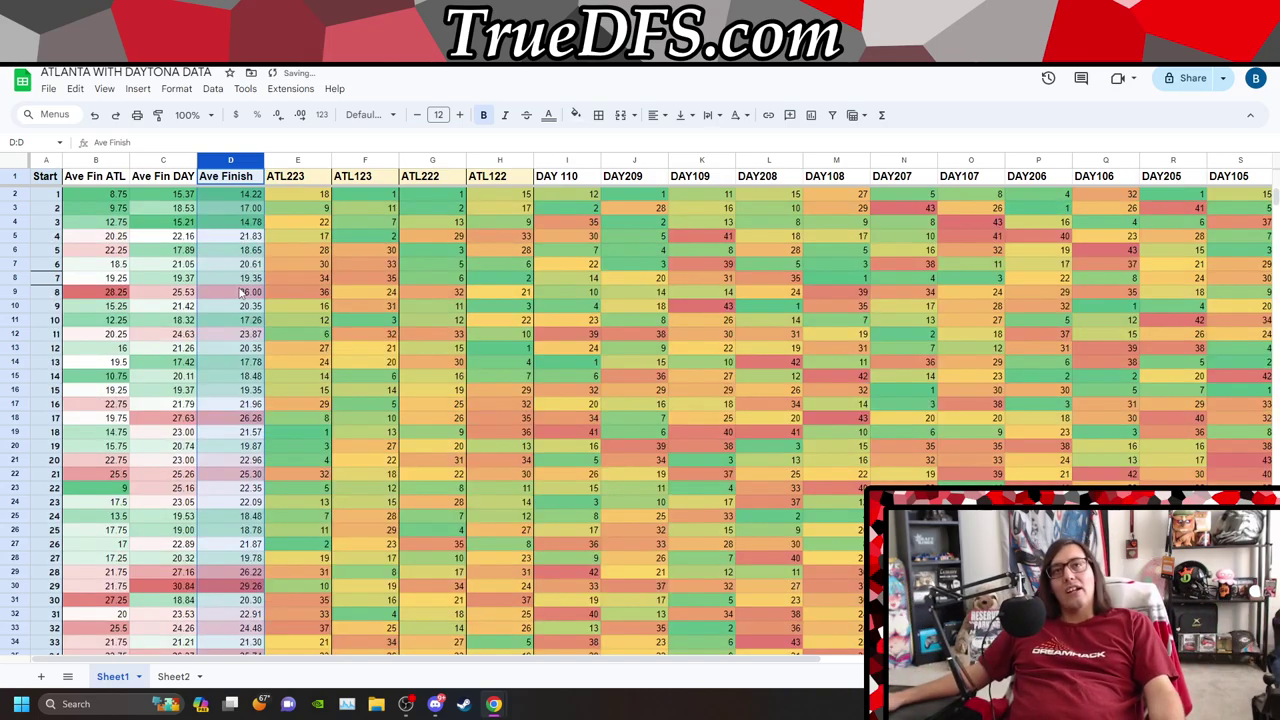
{"action": "left_click", "coordinate": [157, 296]}
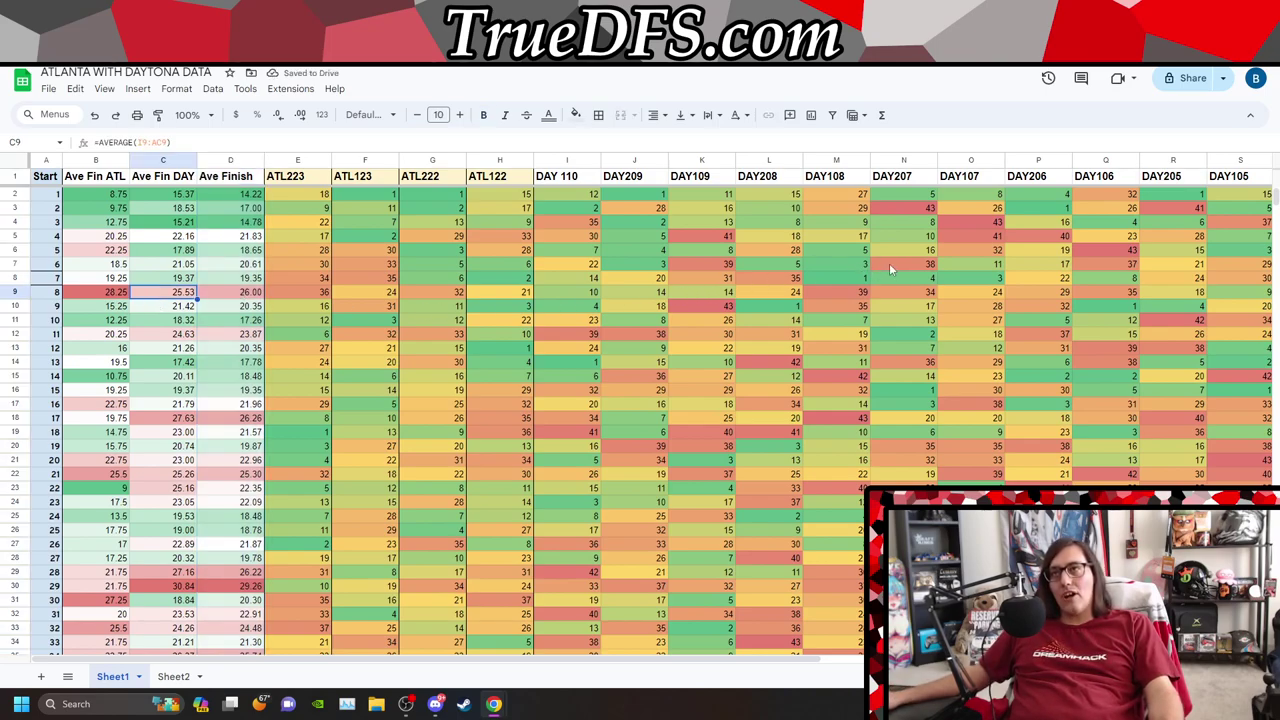
{"action": "left_click_drag", "start_coordinate": [448, 660], "coordinate": [885, 652]}
{"action": "left_click_drag", "start_coordinate": [1158, 183], "coordinate": [706, 539]}
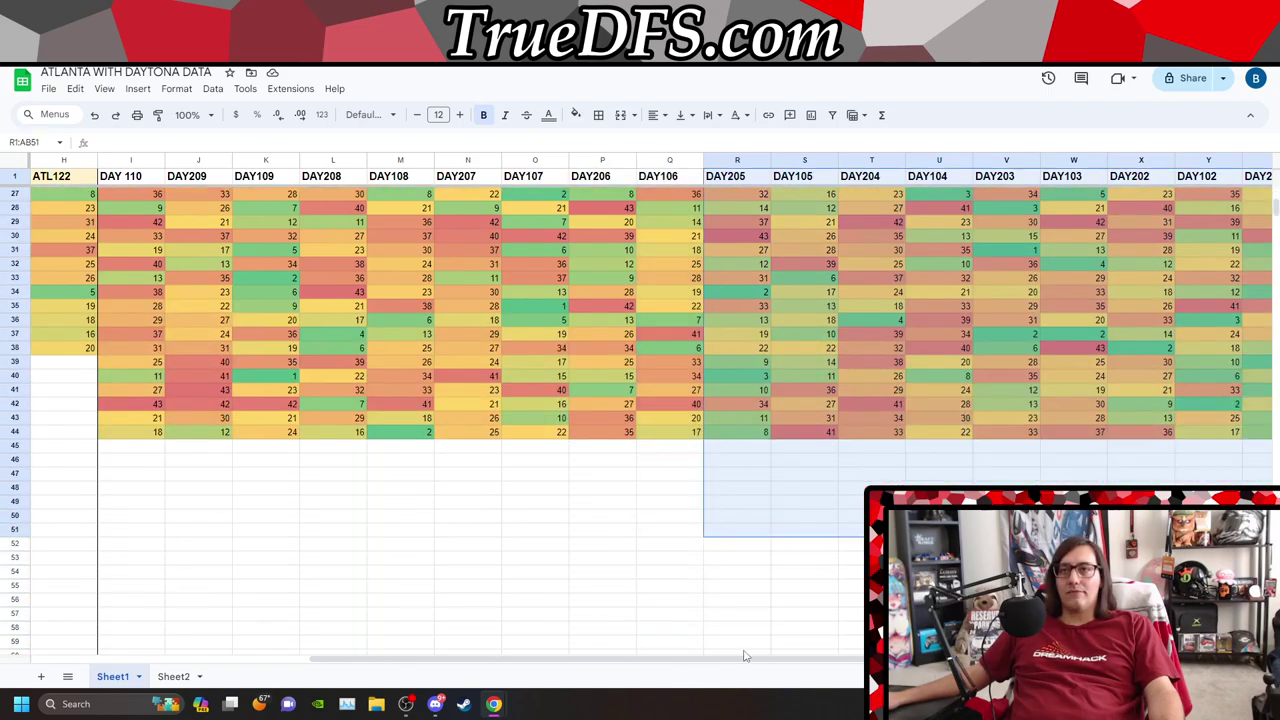
{"action": "left_click_drag", "start_coordinate": [740, 660], "coordinate": [442, 683]}
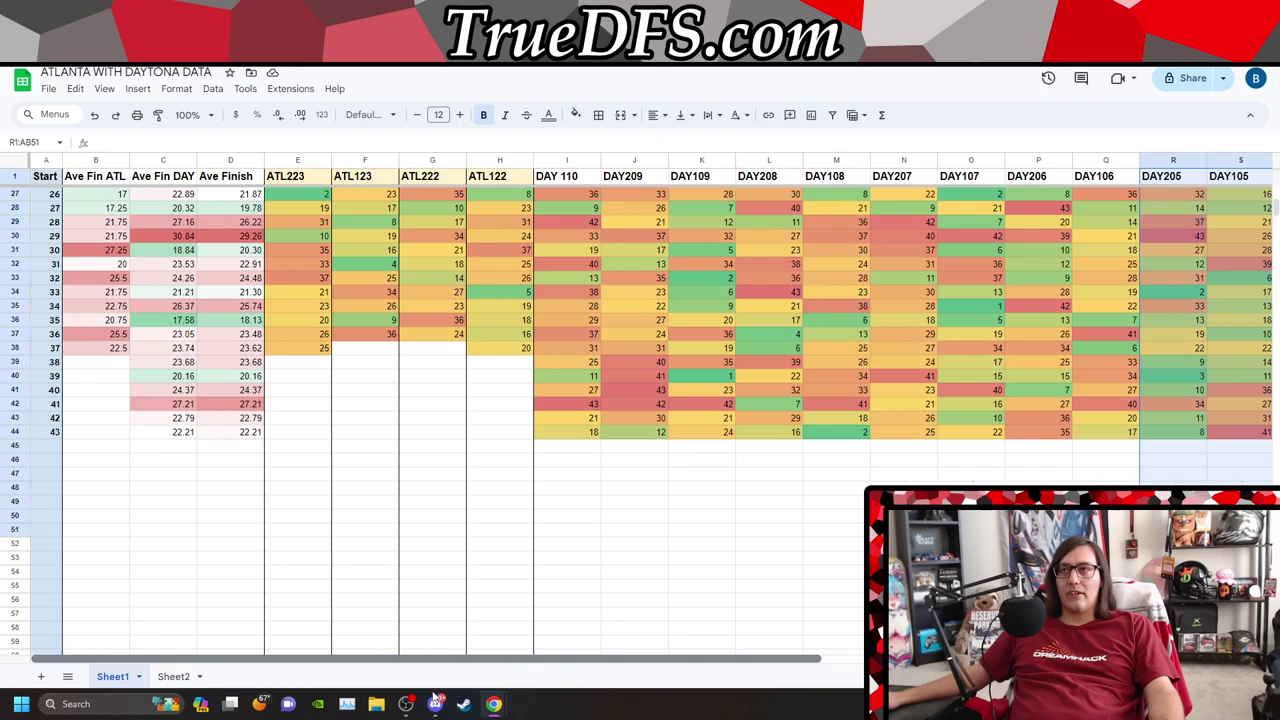
{"action": "scroll", "coordinate": [502, 338], "scroll_direction": "up", "scroll_amount": 5}
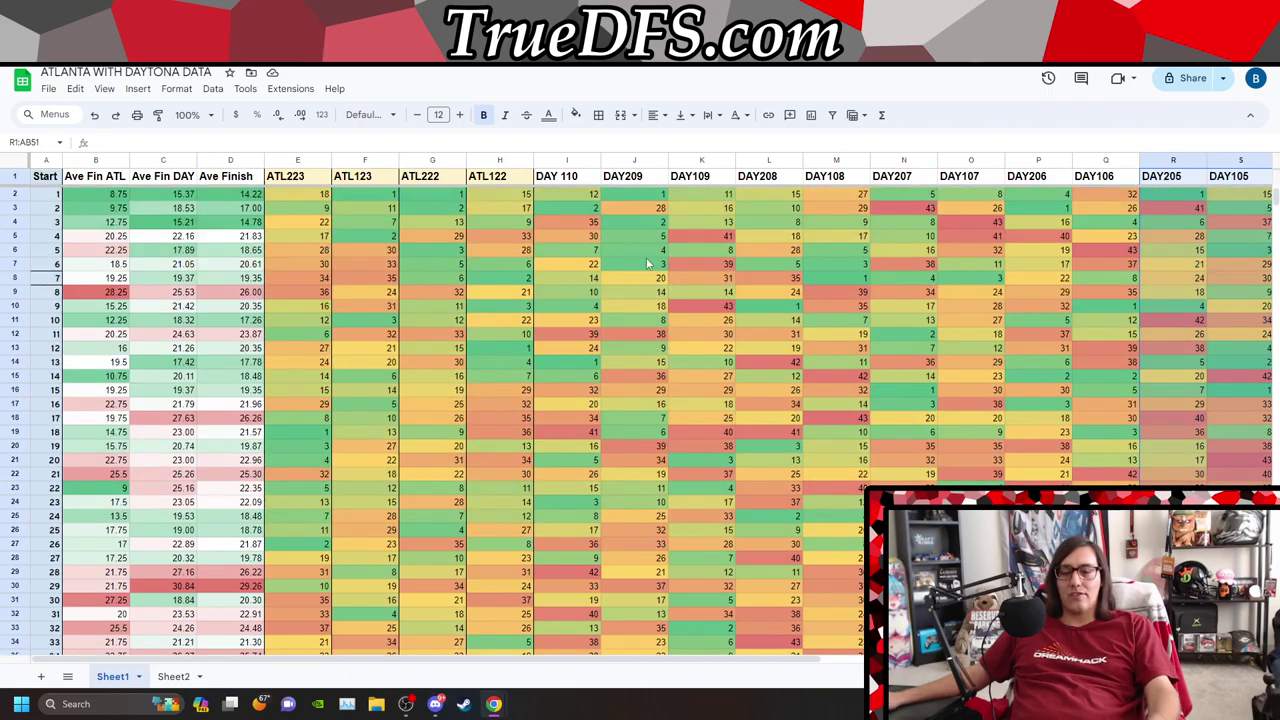
Clear R1:AB51 (DAY205 through AB) and check the recalculated averages in C27 and B27
{"action": "key", "text": "Delete"}
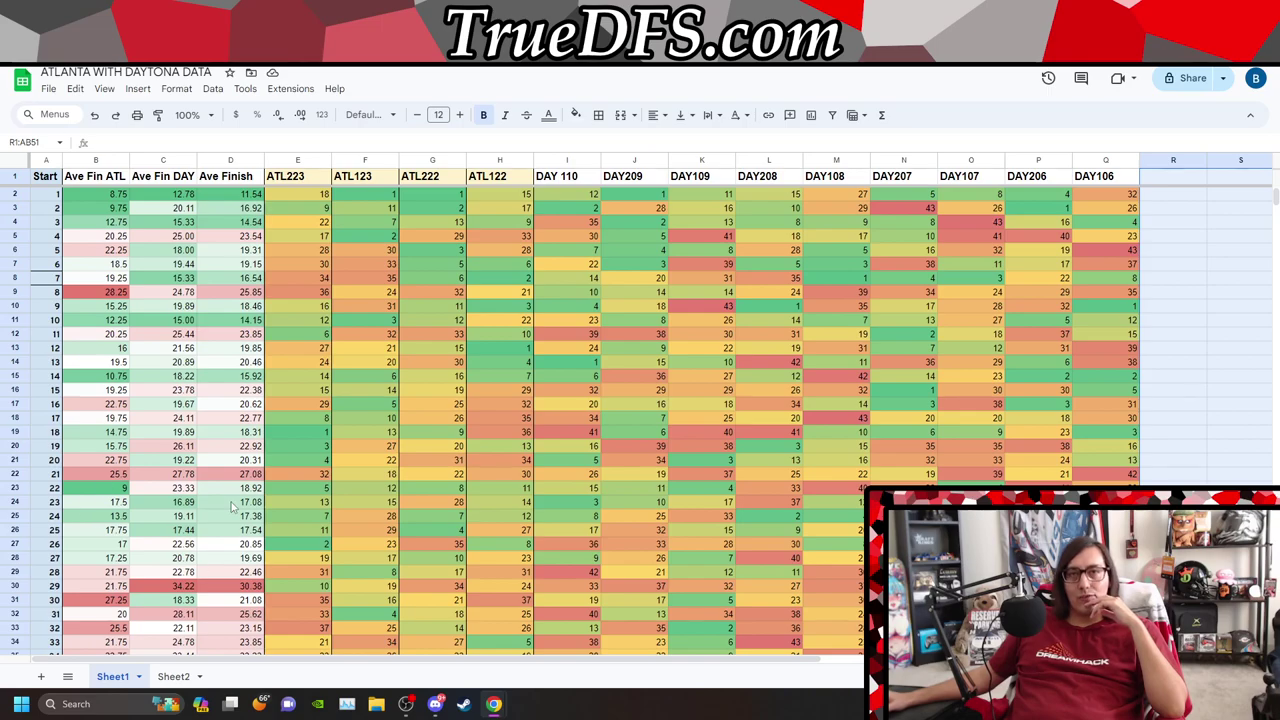
{"action": "left_click", "coordinate": [158, 548]}
{"action": "left_click", "coordinate": [117, 546]}
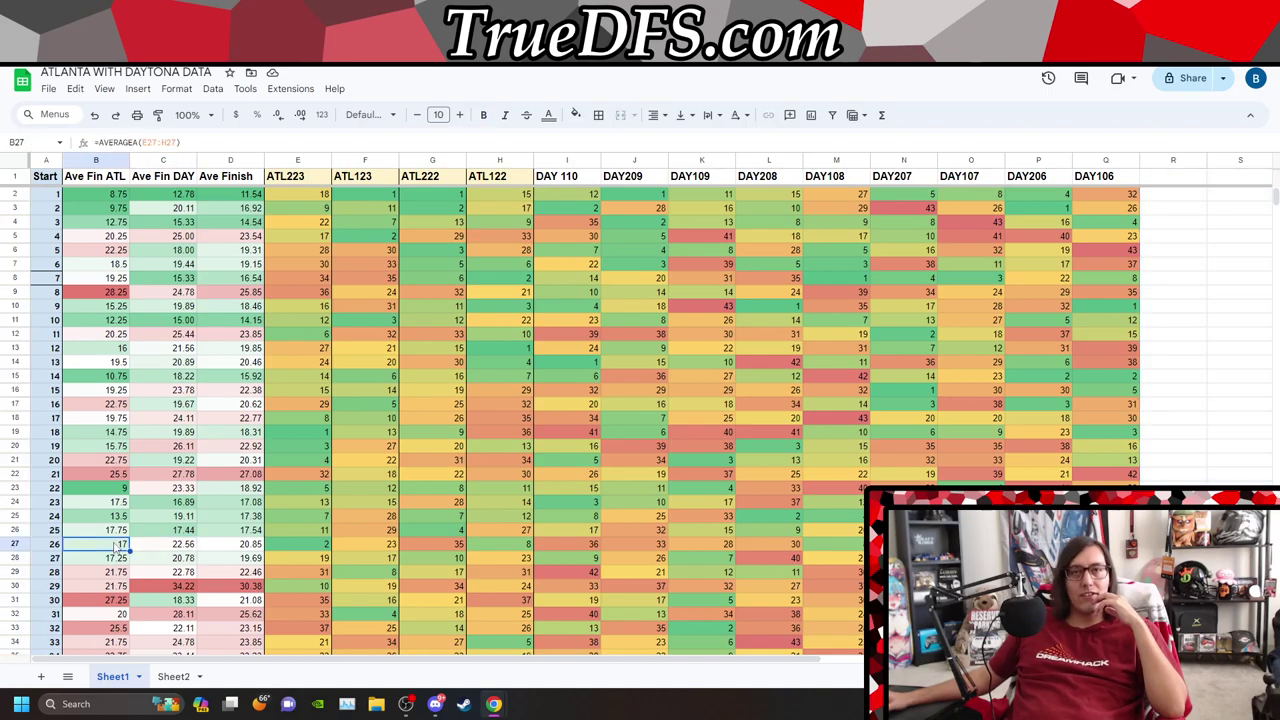
{"action": "scroll", "coordinate": [150, 548], "scroll_direction": "down", "scroll_amount": 5}
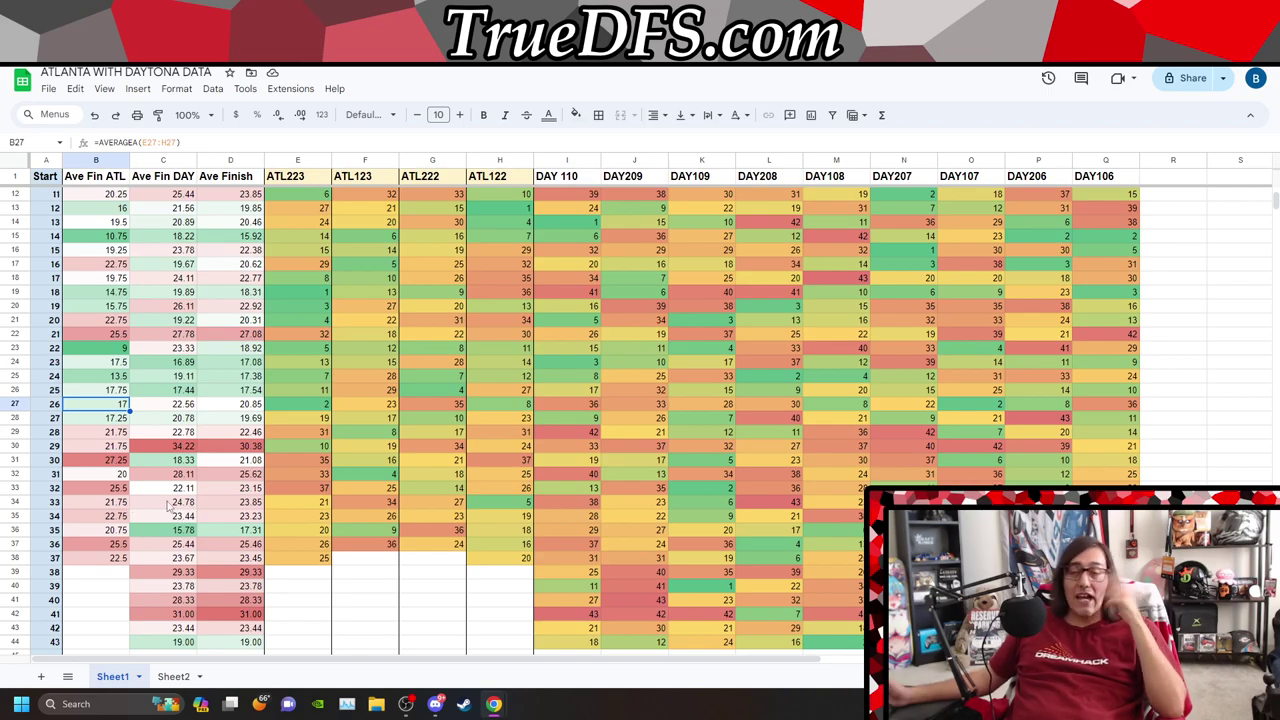
{"action": "scroll", "coordinate": [168, 507], "scroll_direction": "up", "scroll_amount": 5}
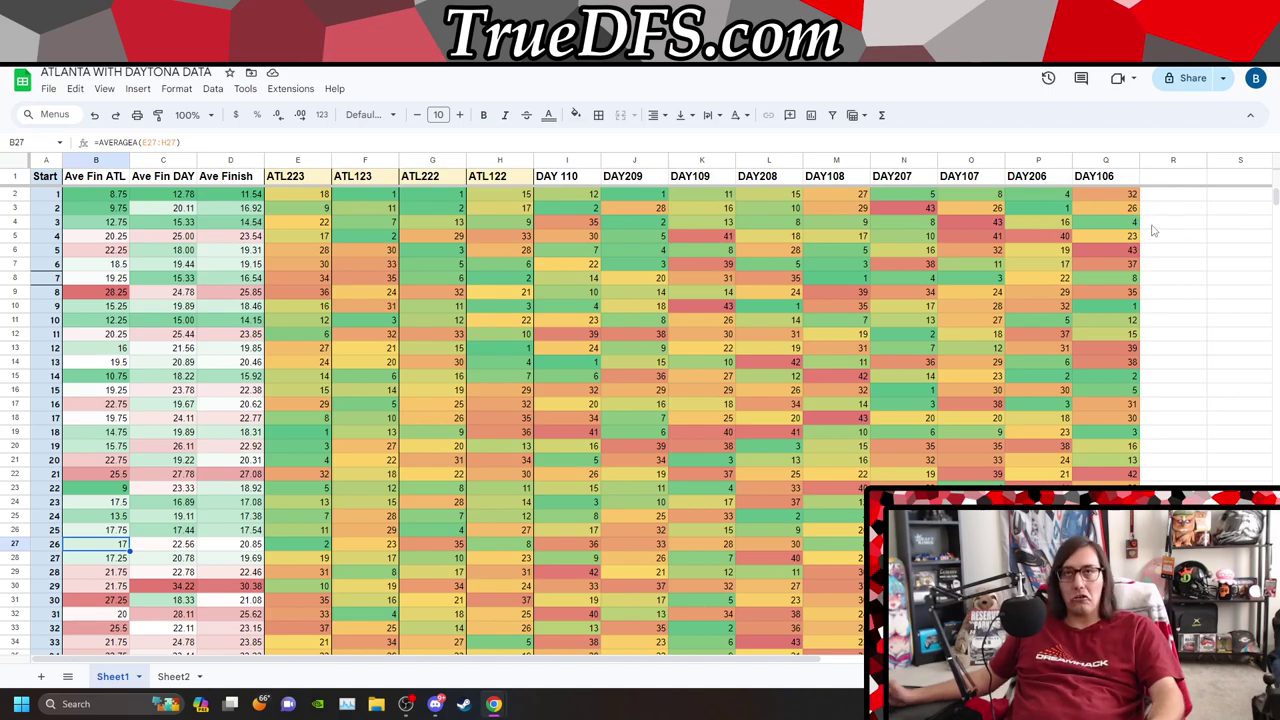
Clear all DAY106 results in column Q
{"action": "left_click", "coordinate": [1107, 161]}
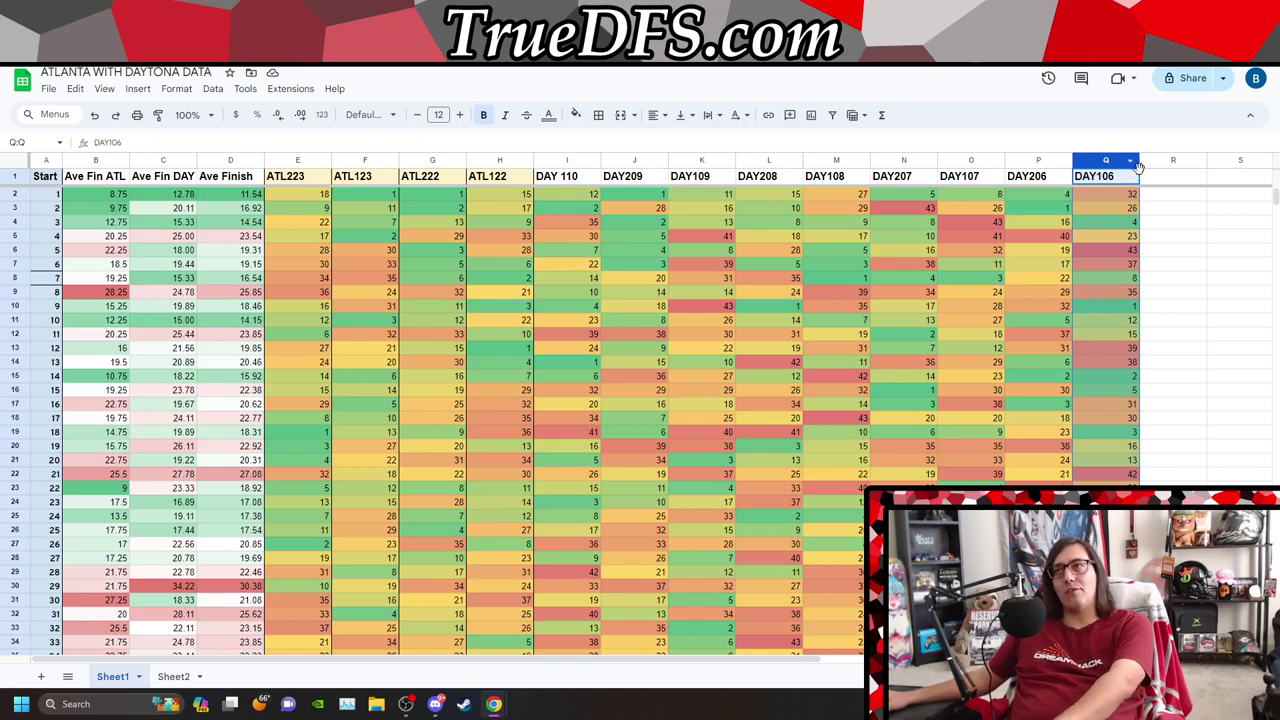
{"action": "key", "text": "Delete"}
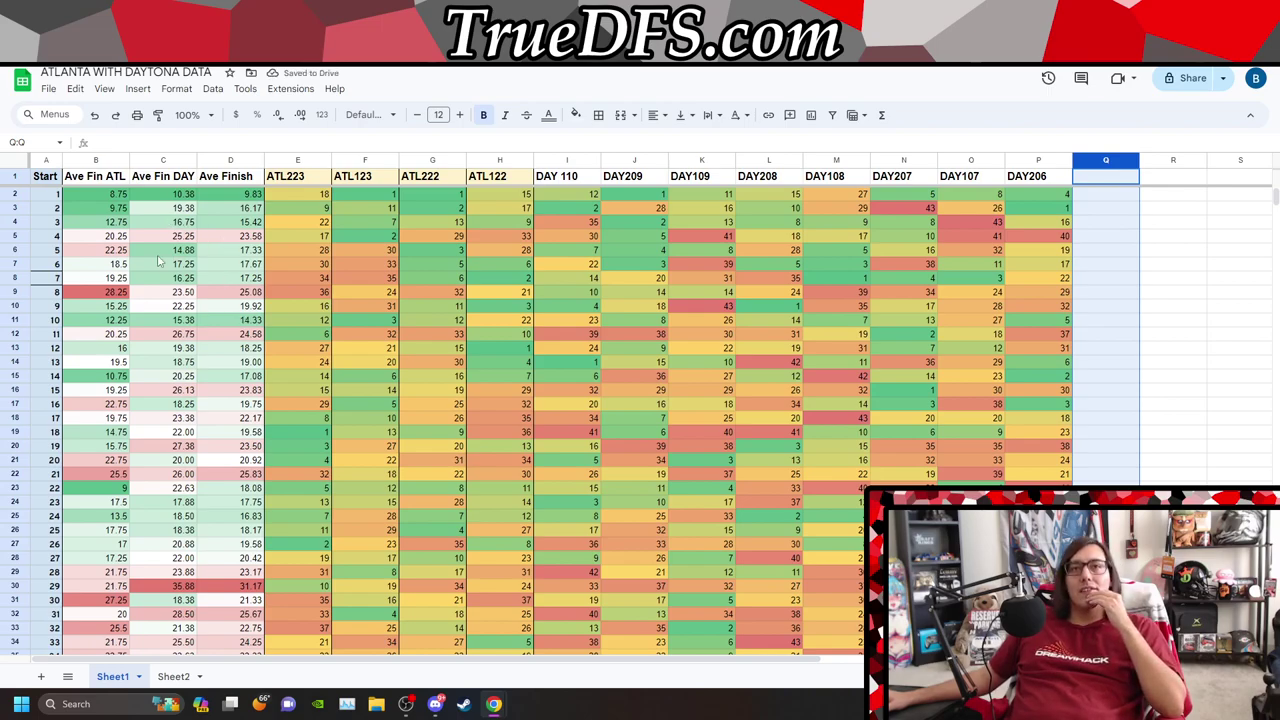
{"action": "scroll", "coordinate": [140, 325], "scroll_direction": "down", "scroll_amount": 2}
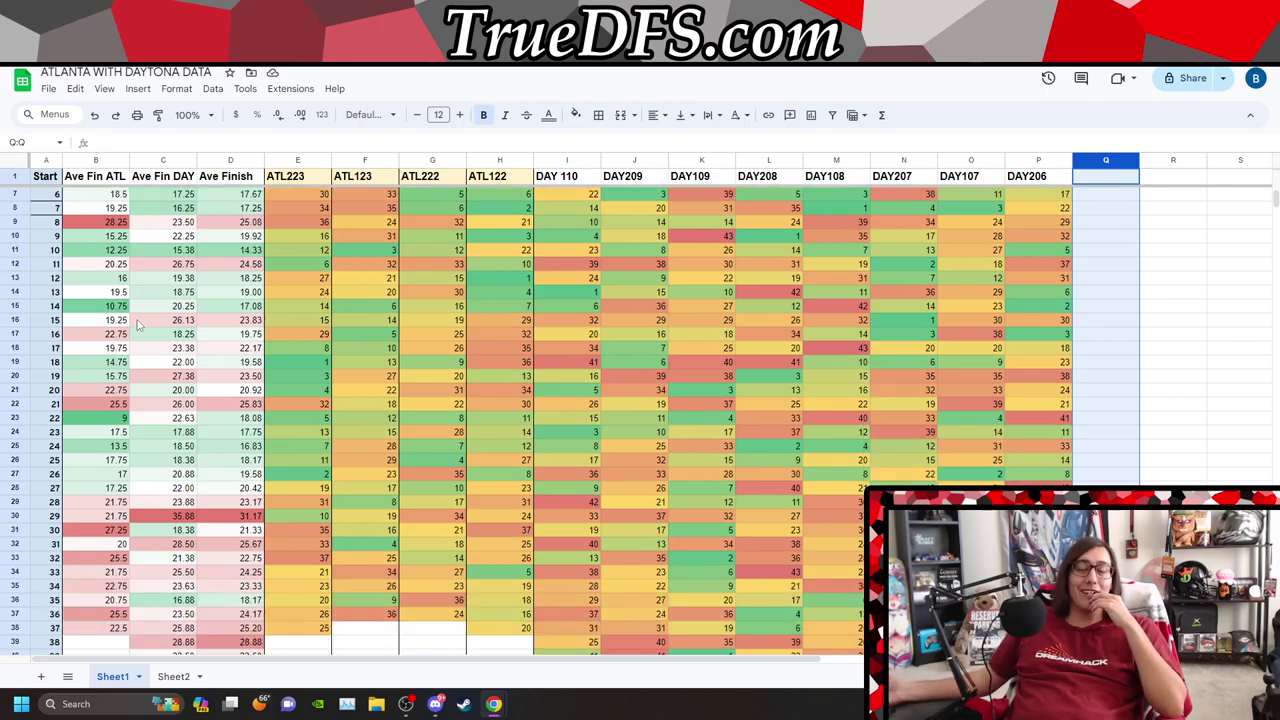
{"action": "scroll", "coordinate": [140, 325], "scroll_direction": "down", "scroll_amount": 2}
{"action": "scroll", "coordinate": [140, 325], "scroll_direction": "up", "scroll_amount": 4}
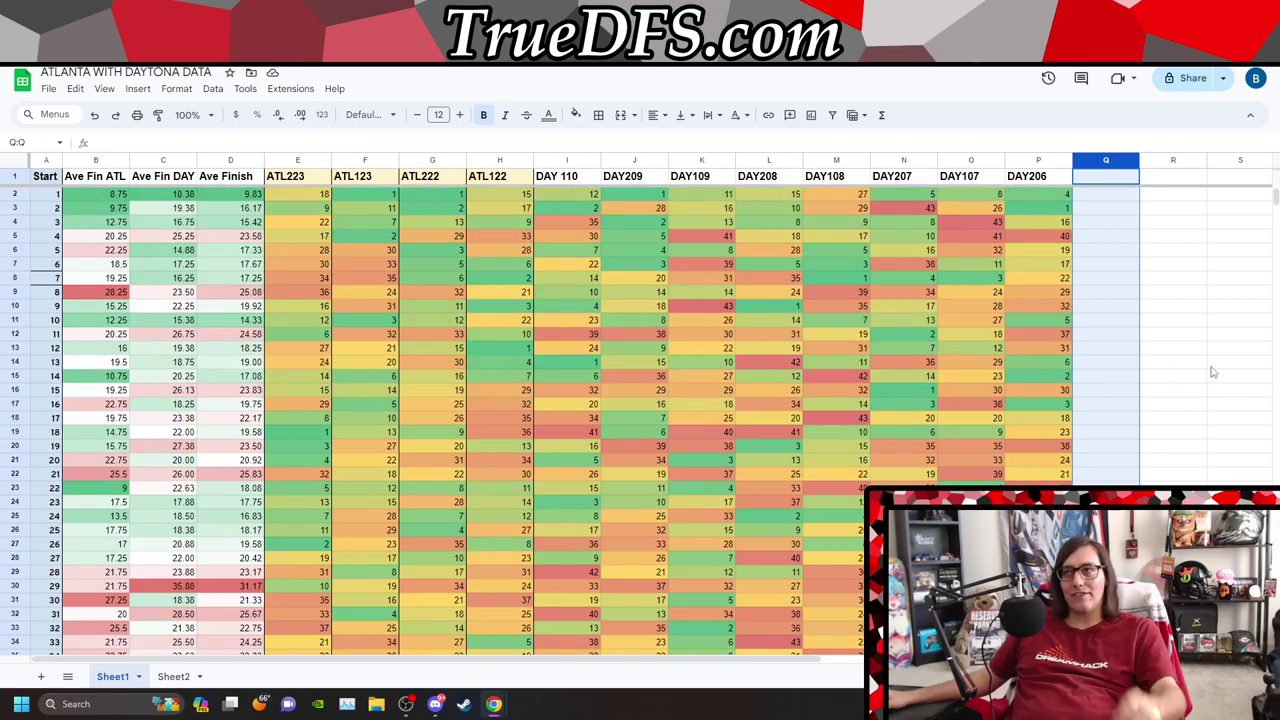
{"action": "left_click", "coordinate": [1156, 366]}
Restore the cleared race columns and return to the Start value in row 12
{"action": "key", "text": "ctrl+v"}
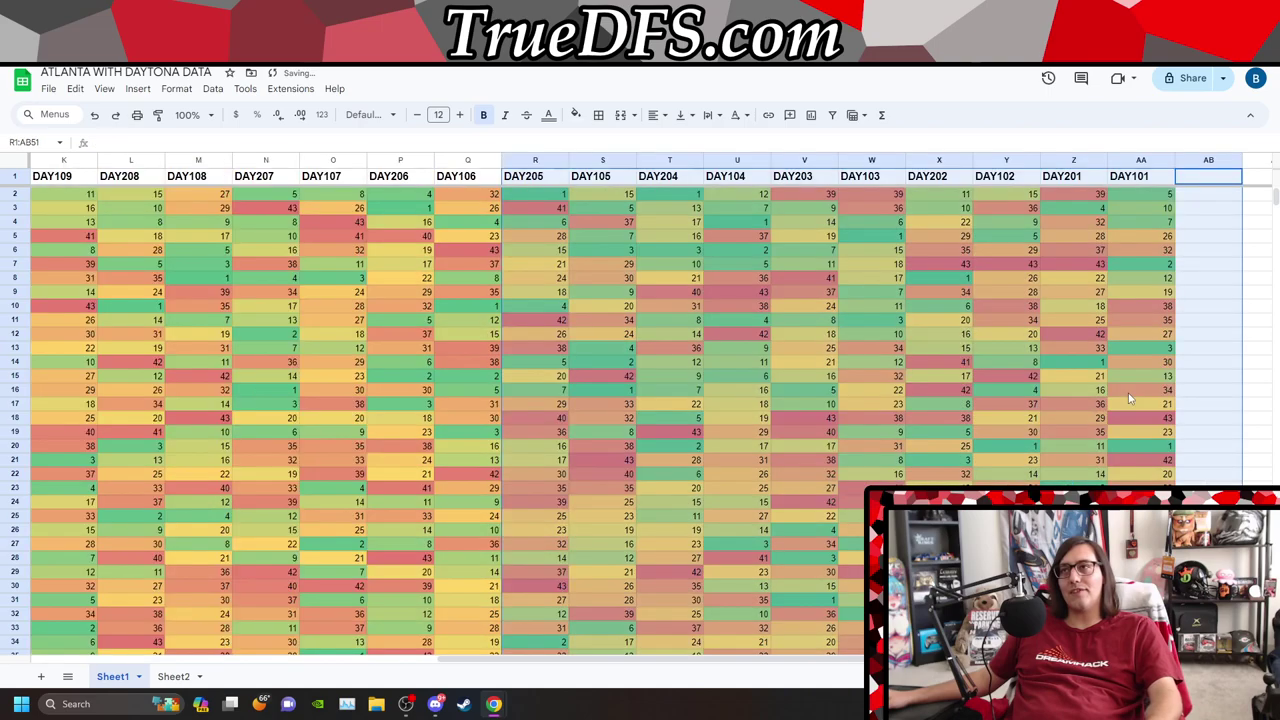
{"action": "left_click", "coordinate": [1190, 336]}
{"action": "key", "text": "Left"}
{"action": "key", "text": "Left"}
{"action": "key", "text": "Left"}
{"action": "key", "text": "Left"}
{"action": "key", "text": "Left"}
{"action": "key", "text": "Left"}
{"action": "key", "text": "Left"}
{"action": "key", "text": "Left"}
{"action": "key", "text": "Left"}
{"action": "key", "text": "Left"}
{"action": "key", "text": "Left"}
{"action": "key", "text": "Left"}
{"action": "key", "text": "Left"}
{"action": "key", "text": "Left"}
{"action": "key", "text": "Left"}
{"action": "key", "text": "Left"}
{"action": "key", "text": "Left"}
{"action": "key", "text": "Left"}
{"action": "key", "text": "Left"}
{"action": "key", "text": "Left"}
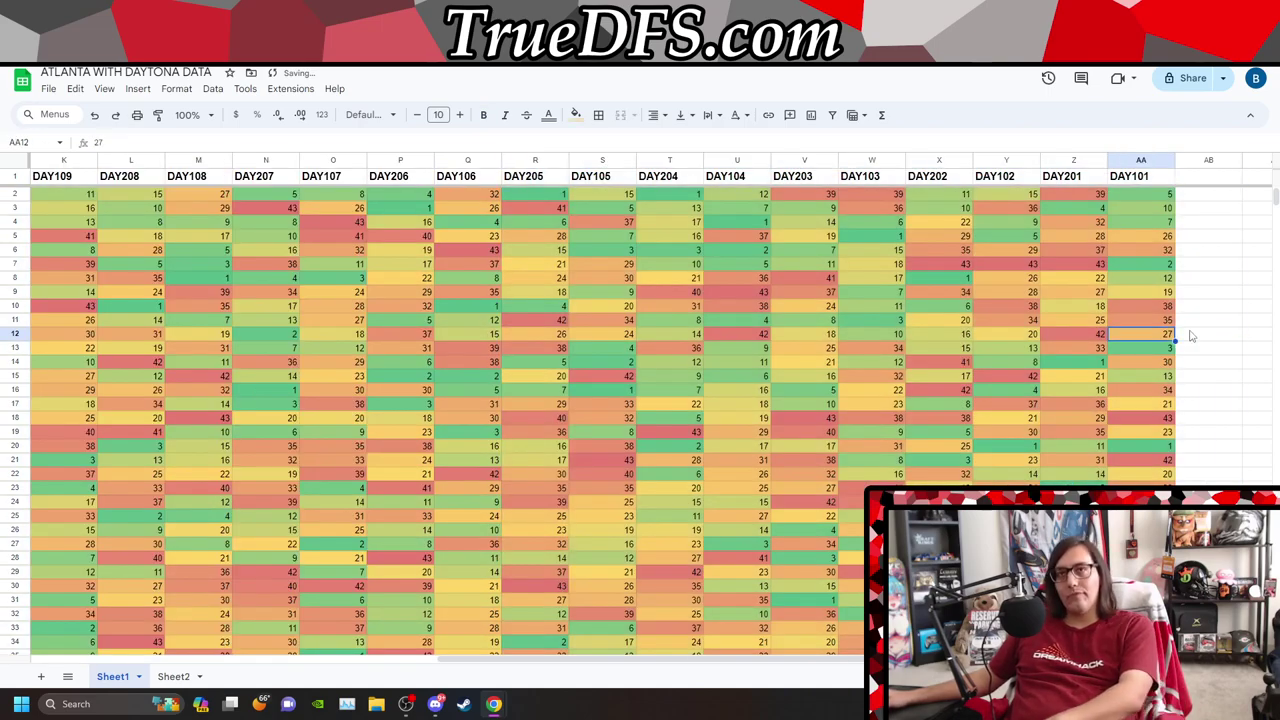
{"action": "key", "text": "Left"}
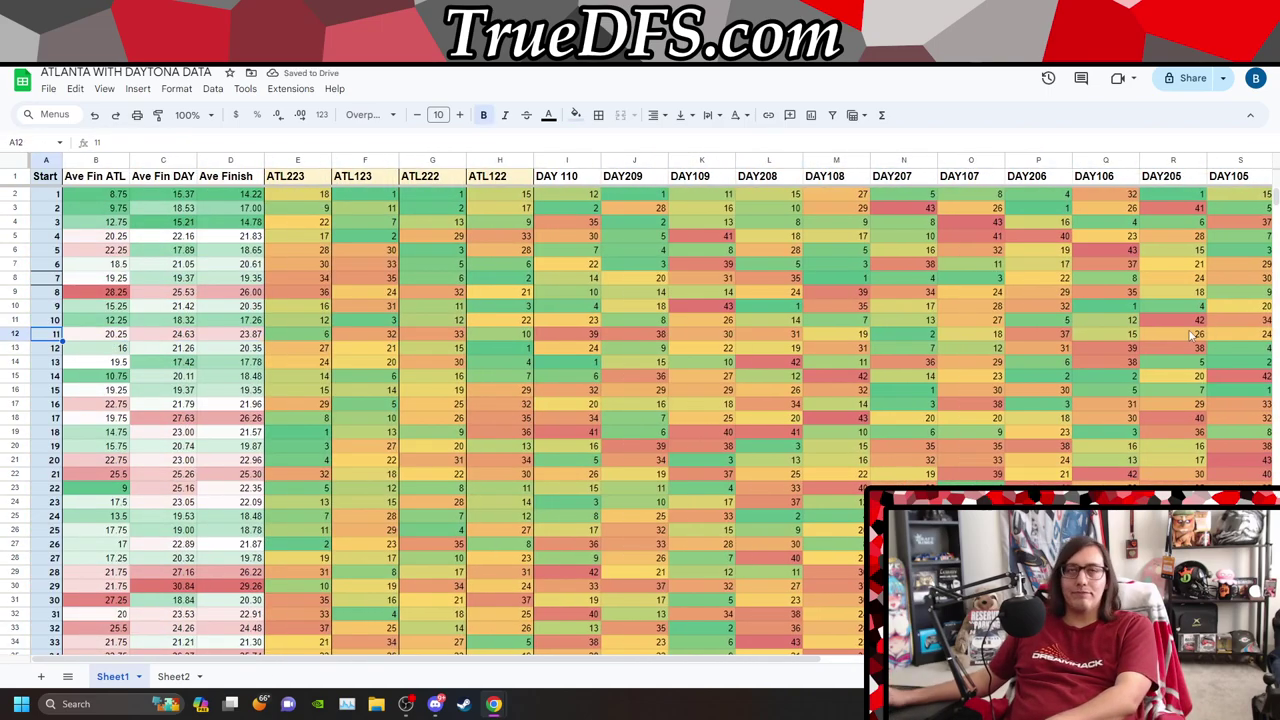
Sort Sheet1's rows by Ave Finish, lowest first, then bring up the list of all sheets
{"action": "left_click", "coordinate": [255, 162]}
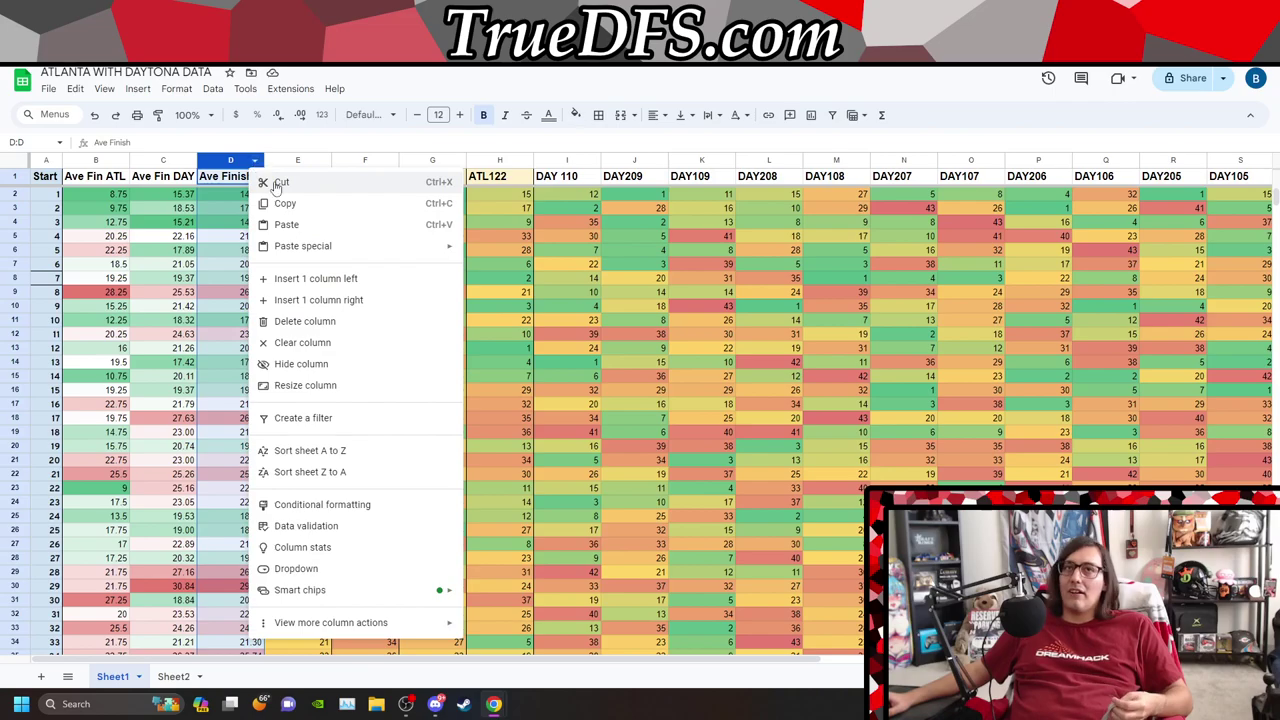
{"action": "left_click", "coordinate": [310, 450]}
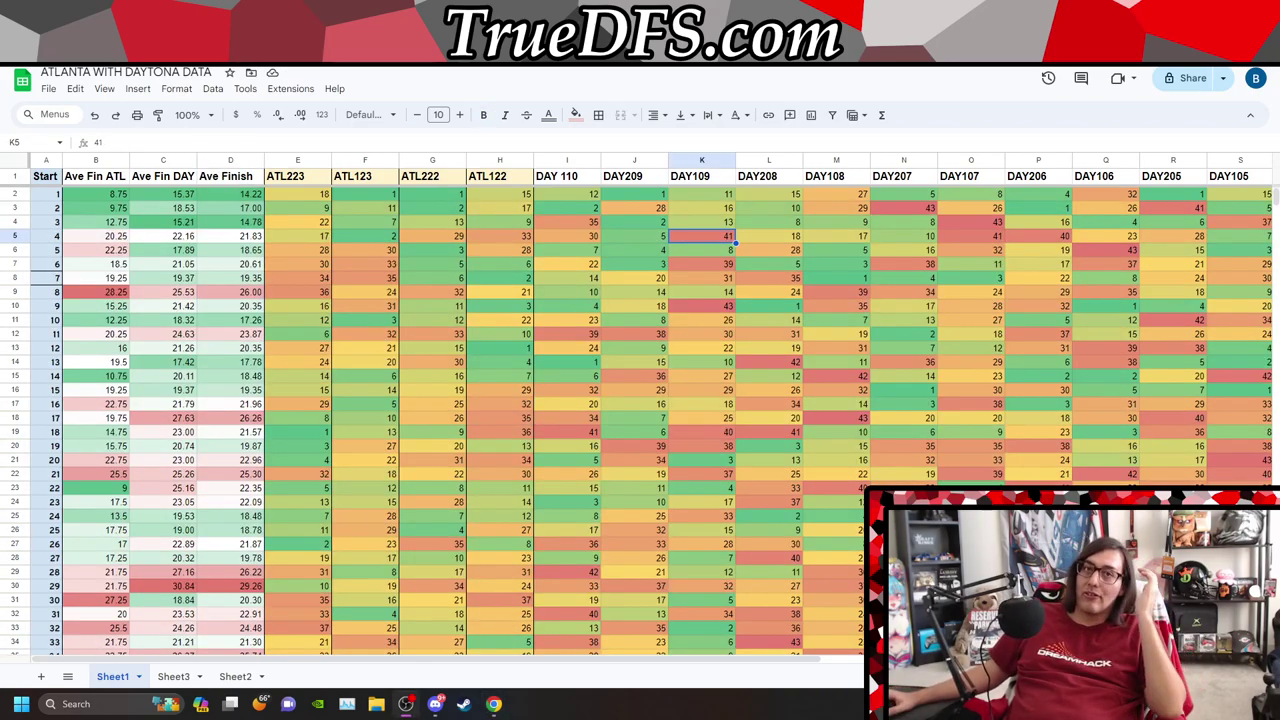
{"action": "left_click", "coordinate": [67, 677]}
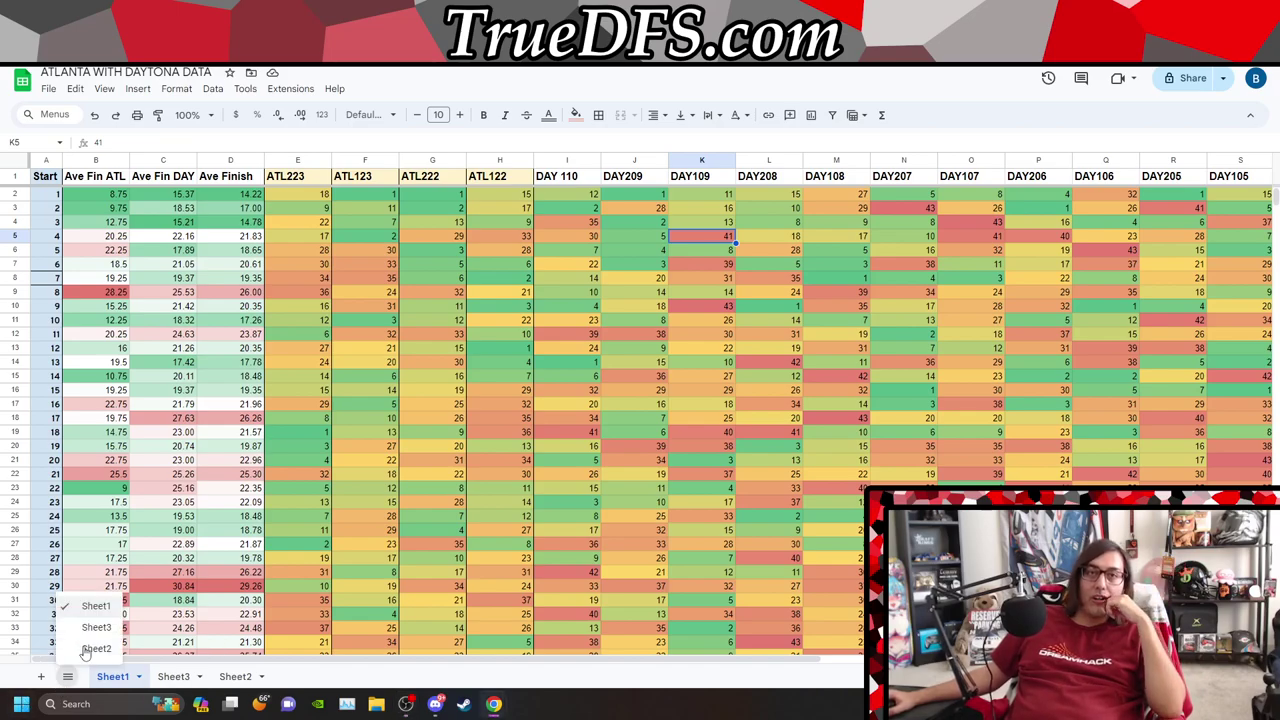
Look over Sheet3 from cell D4, then go back to Sheet1
{"action": "left_click", "coordinate": [96, 628]}
{"action": "left_click", "coordinate": [236, 222]}
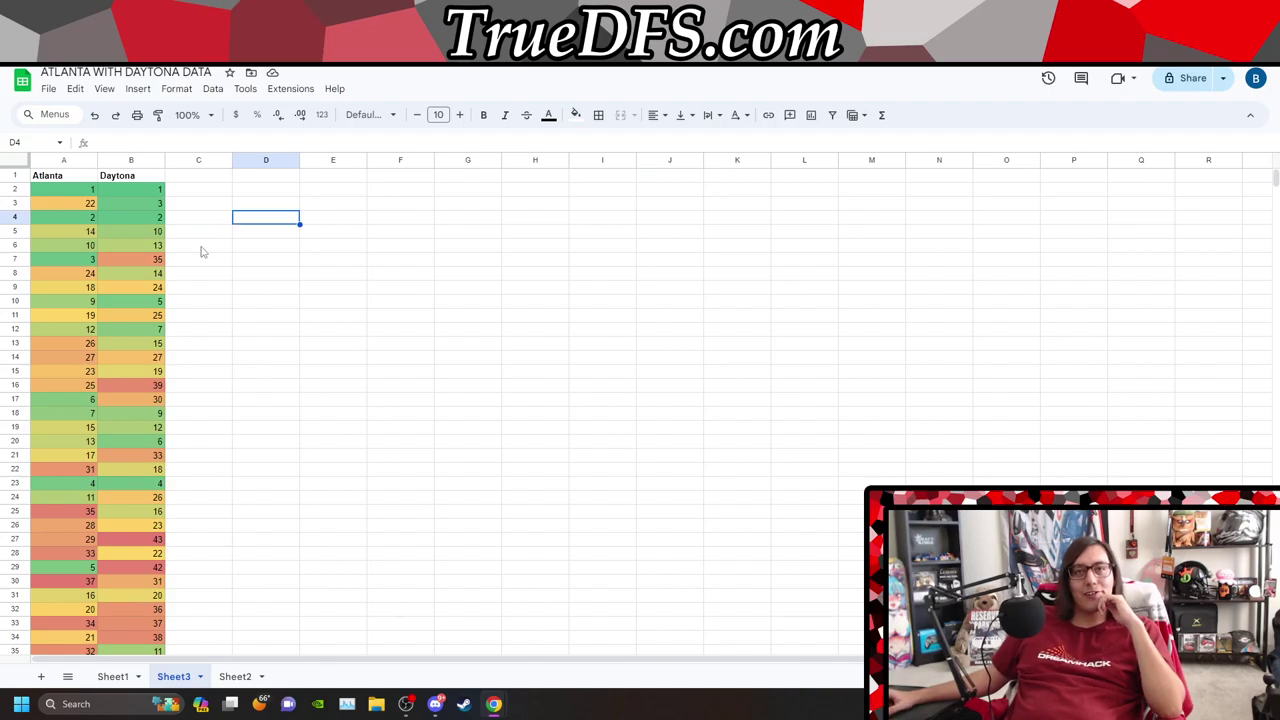
{"action": "scroll", "coordinate": [187, 346], "scroll_direction": "down", "scroll_amount": 4}
{"action": "scroll", "coordinate": [187, 334], "scroll_direction": "up", "scroll_amount": 4}
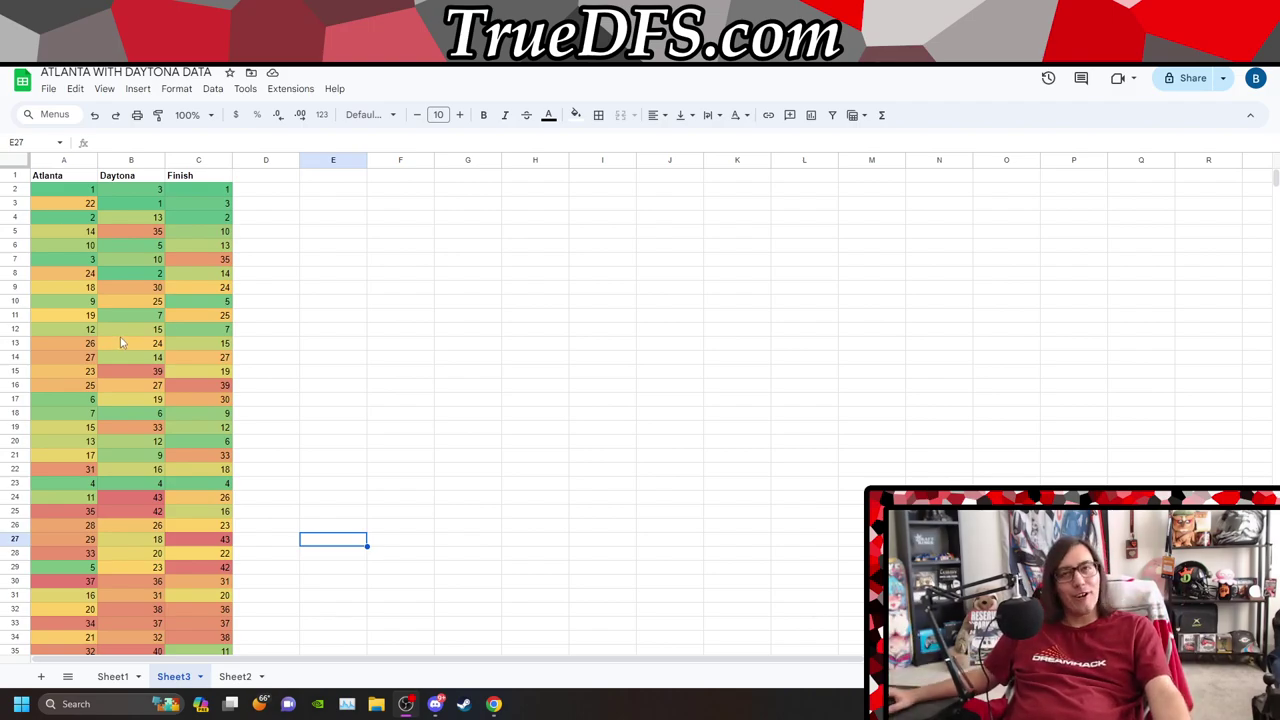
{"action": "left_click", "coordinate": [67, 676]}
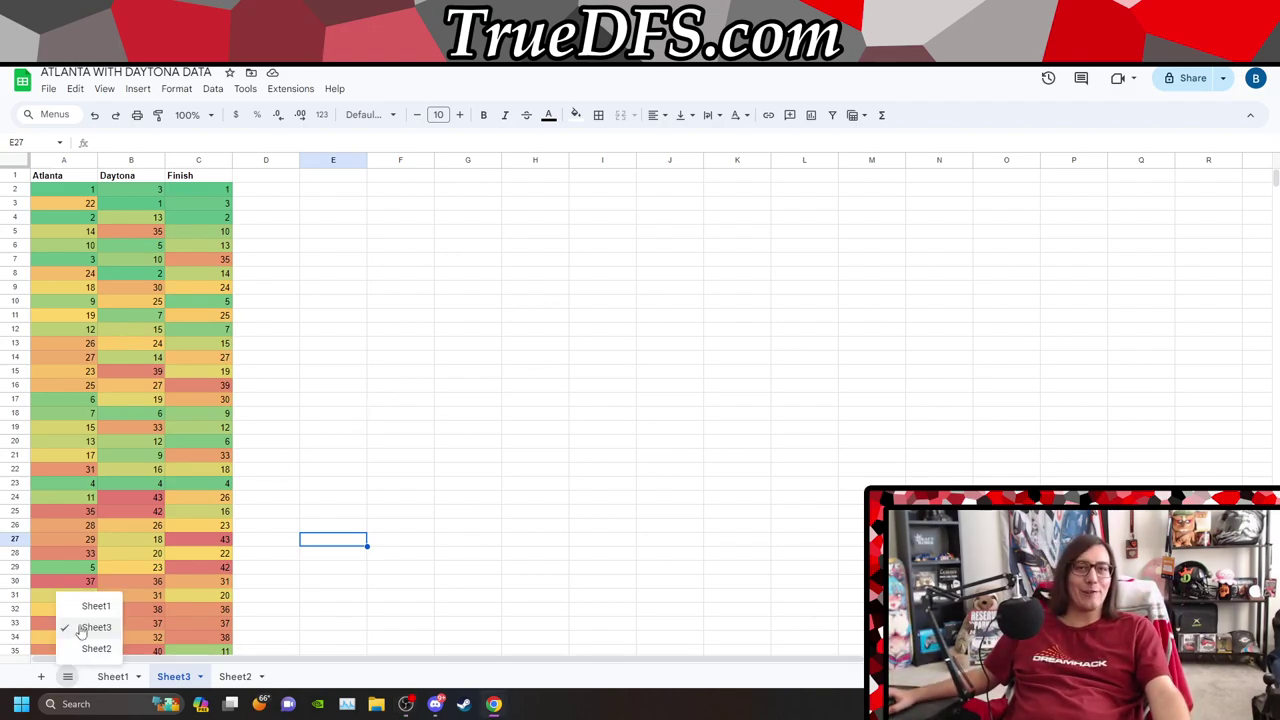
{"action": "left_click", "coordinate": [90, 606]}
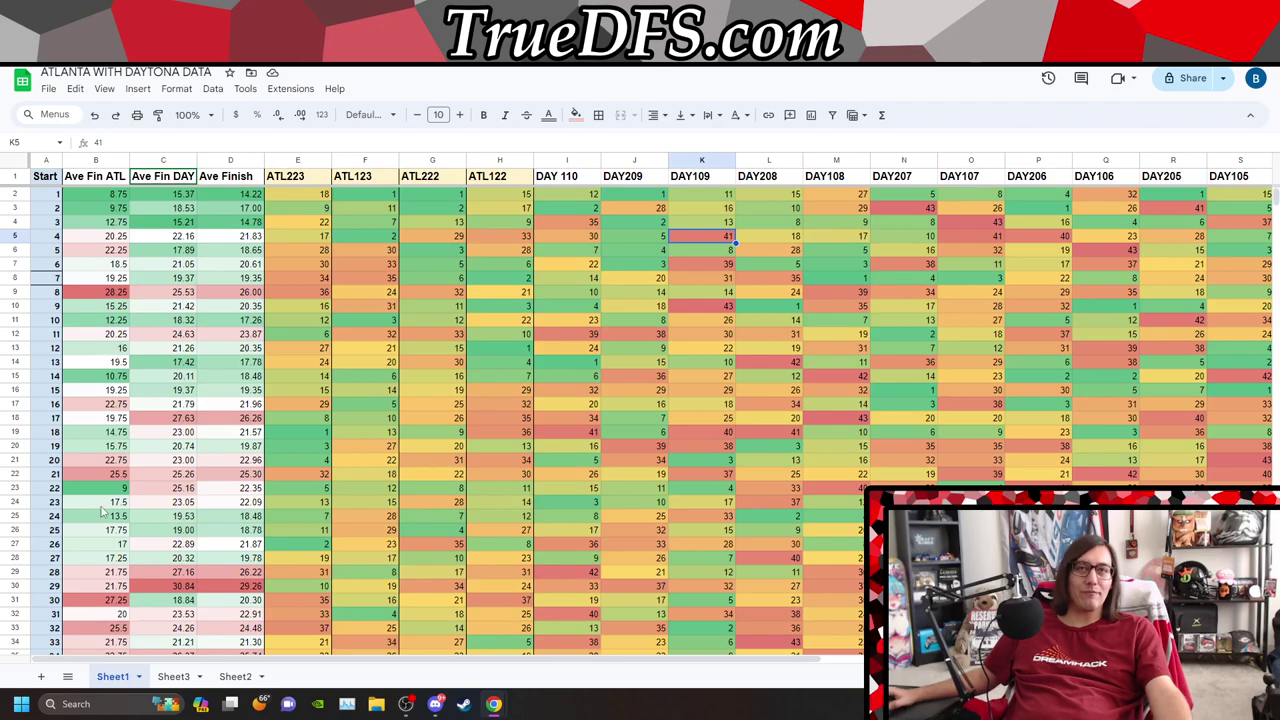
Sort Sheet1 ascending by Ave Fin DAY, then undo the sort
{"action": "left_click", "coordinate": [188, 163]}
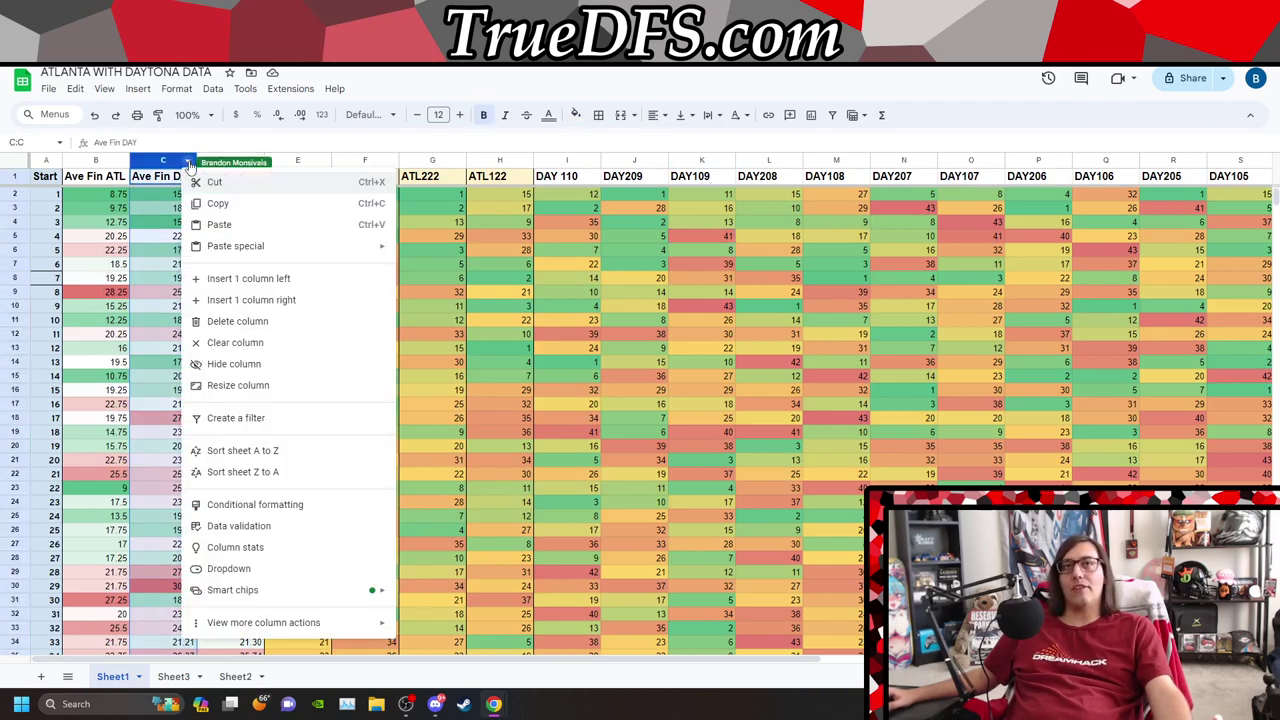
{"action": "left_click", "coordinate": [286, 448]}
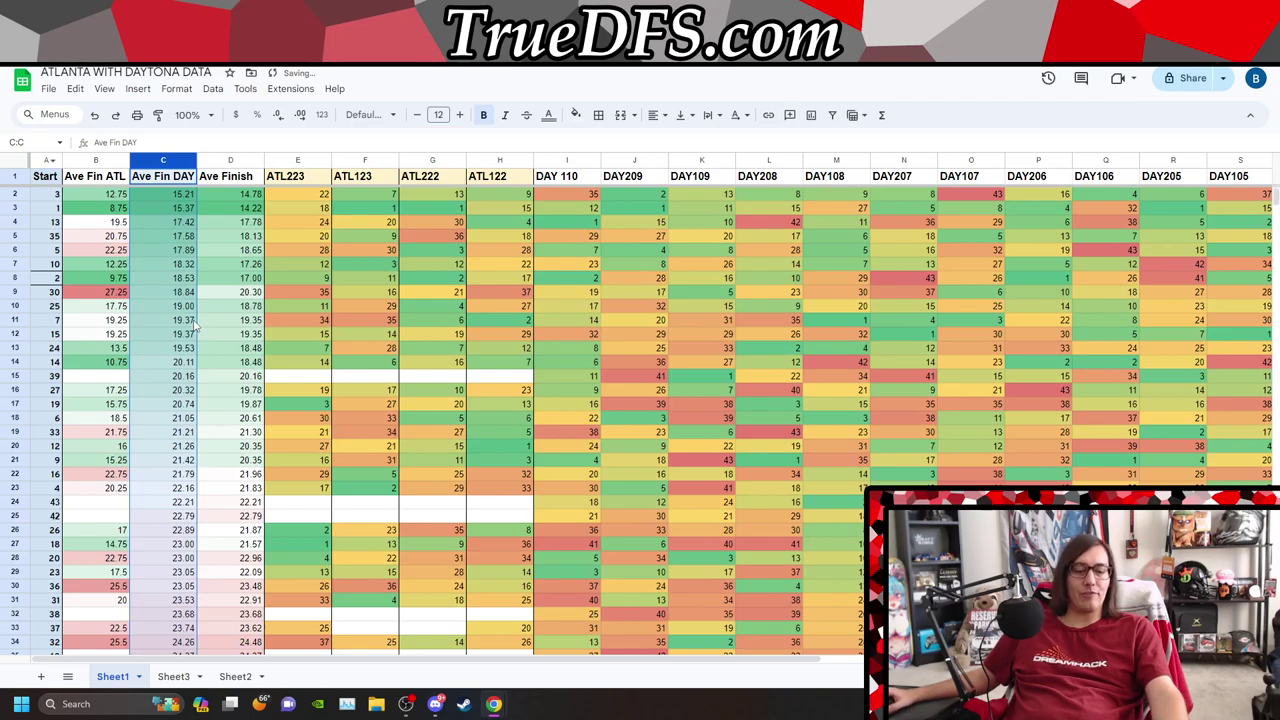
{"action": "key", "text": "ctrl+z"}
{"action": "left_click", "coordinate": [67, 676]}
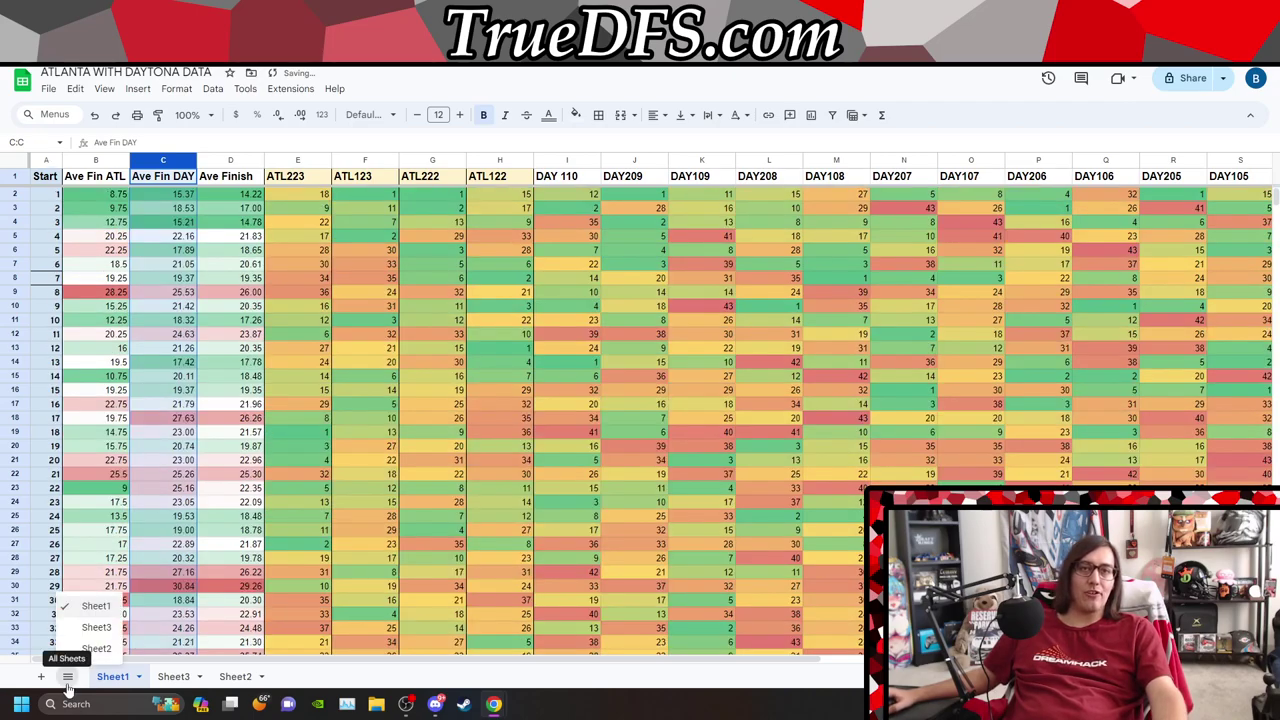
Check cell D12 on Sheet3, then return to Sheet1
{"action": "left_click", "coordinate": [95, 628]}
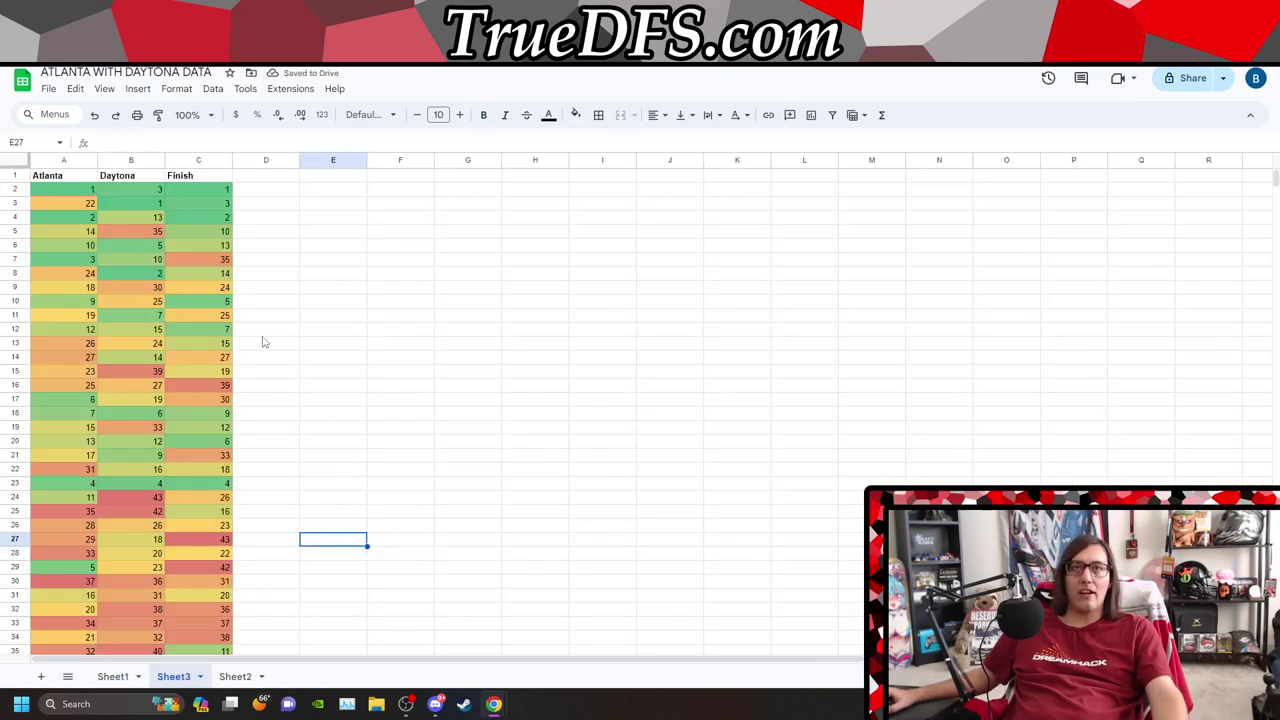
{"action": "left_click", "coordinate": [265, 334]}
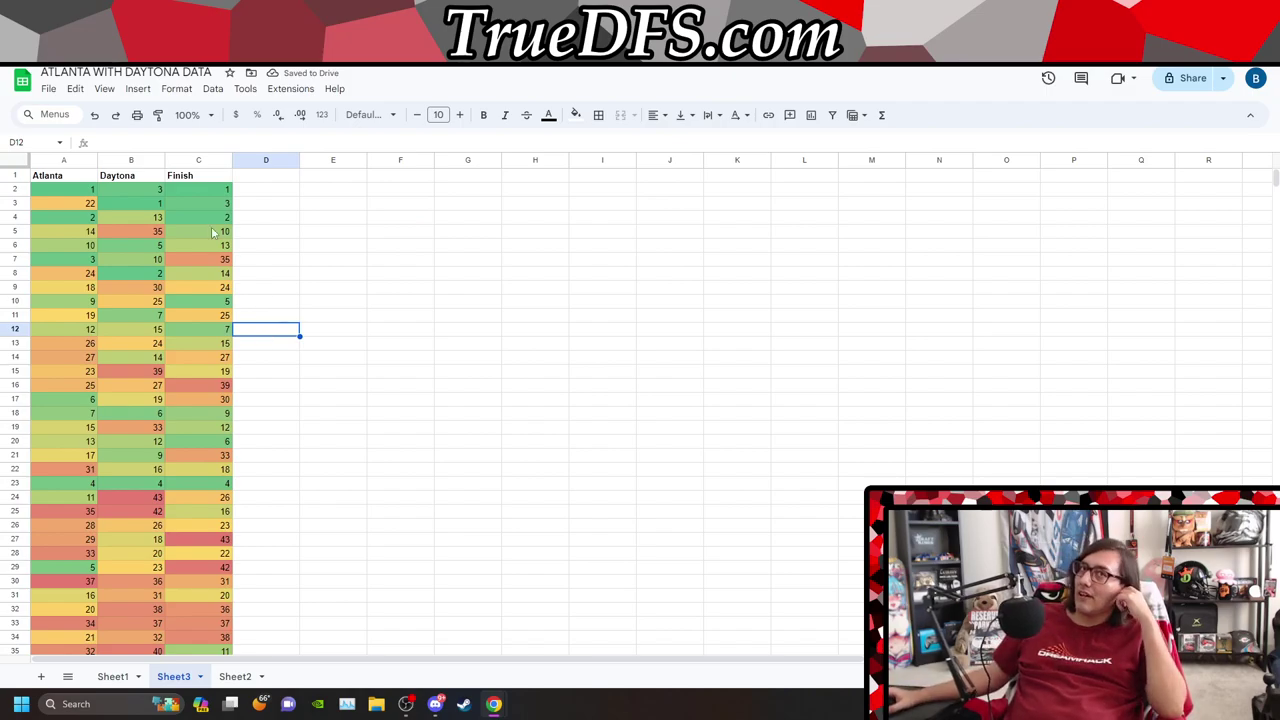
{"action": "left_click", "coordinate": [67, 676]}
{"action": "left_click", "coordinate": [90, 610]}
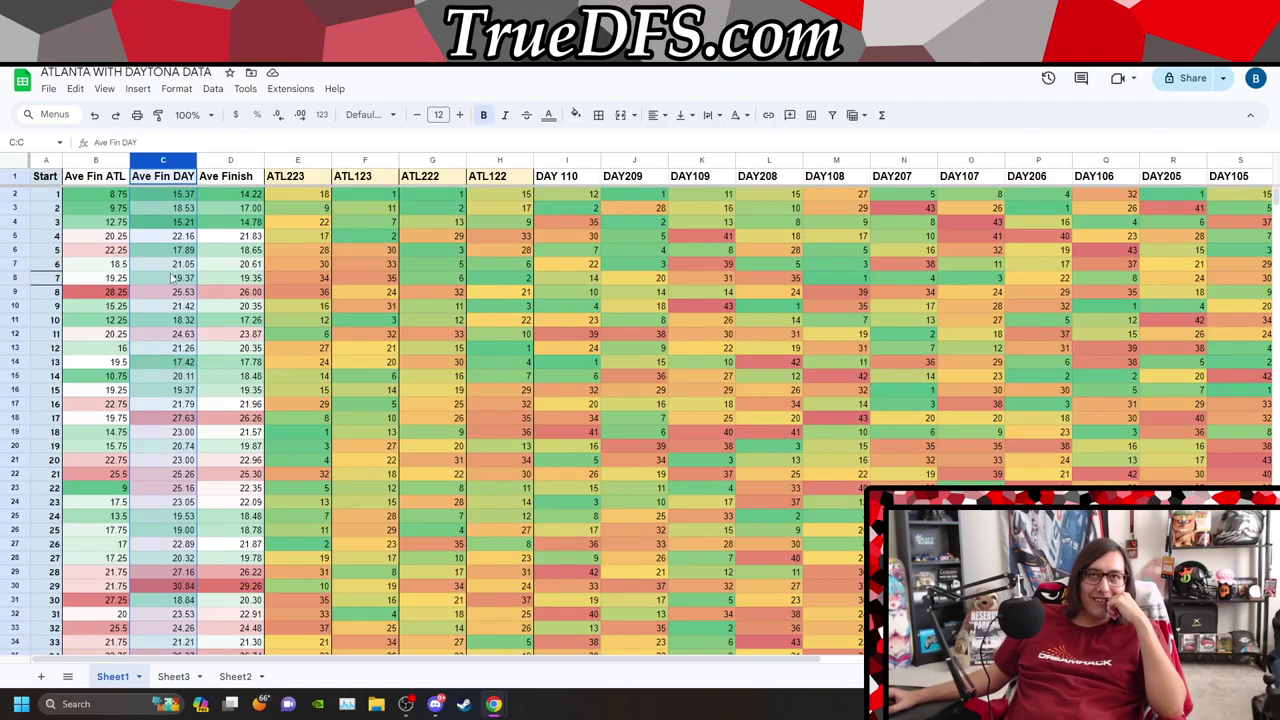
Sort by Ave Fin DAY again and undo it to restore Start order
{"action": "left_click", "coordinate": [188, 161]}
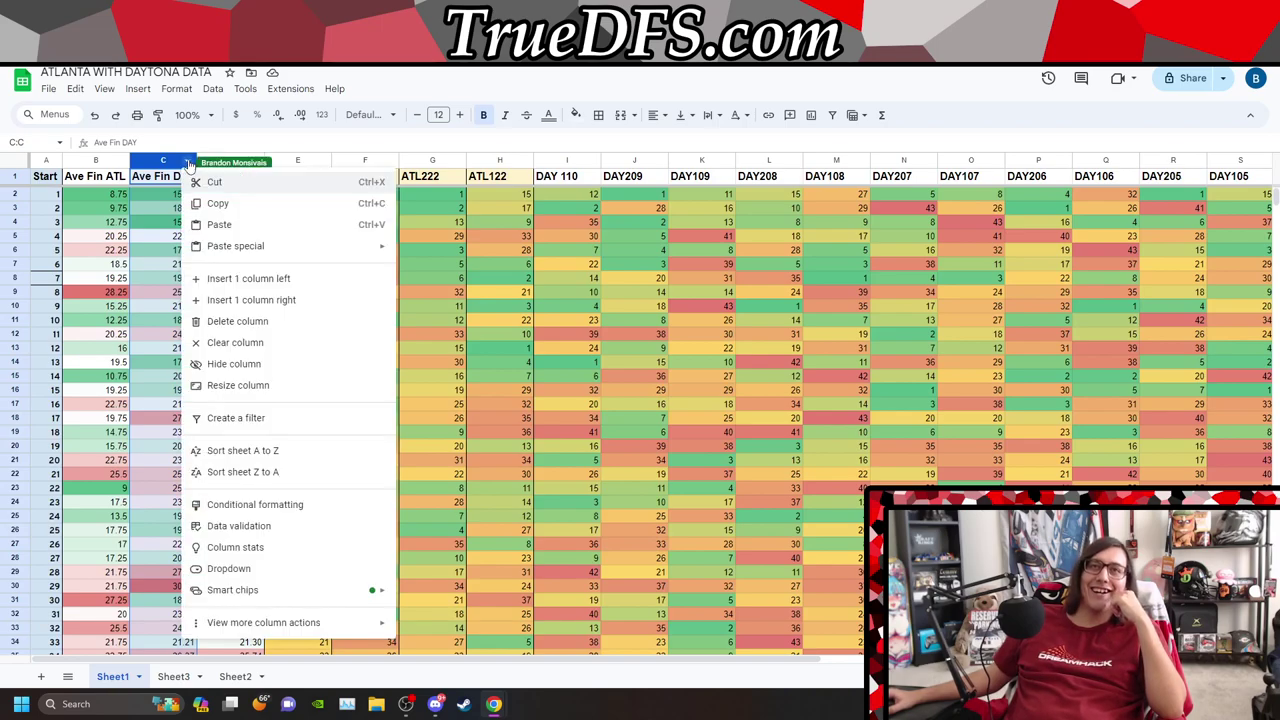
{"action": "left_click", "coordinate": [250, 452]}
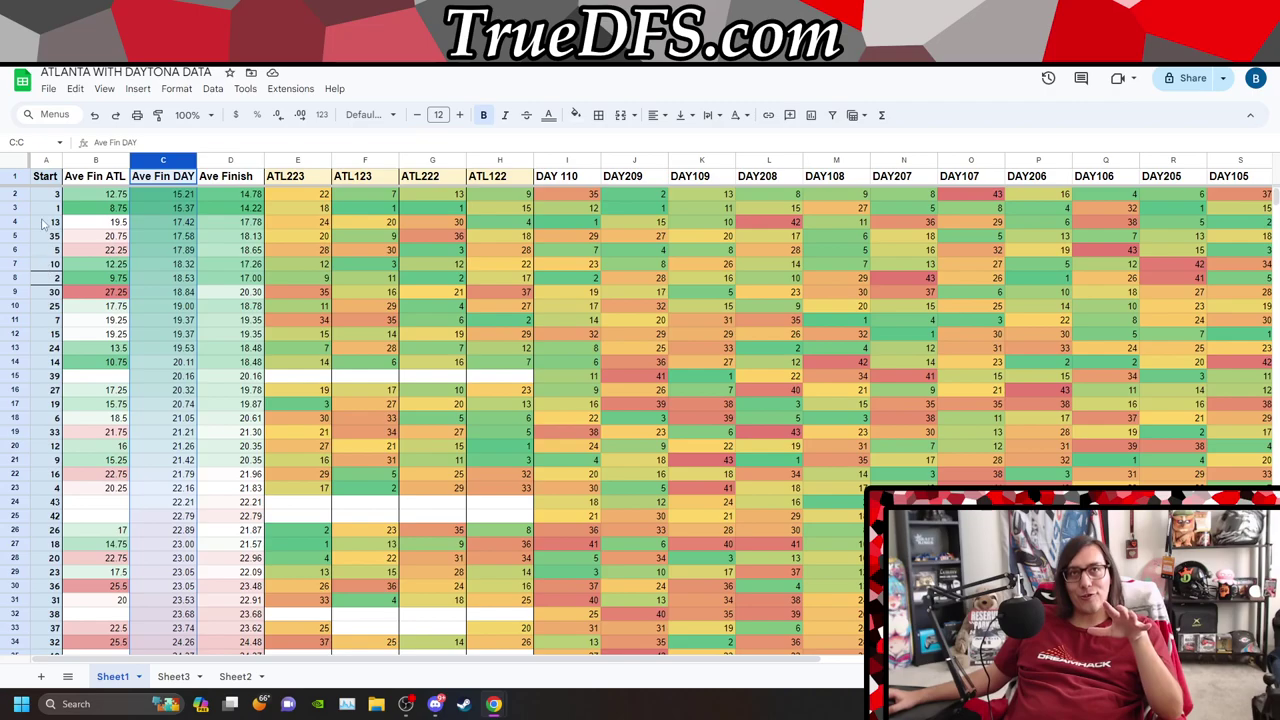
{"action": "key", "text": "ctrl+z"}
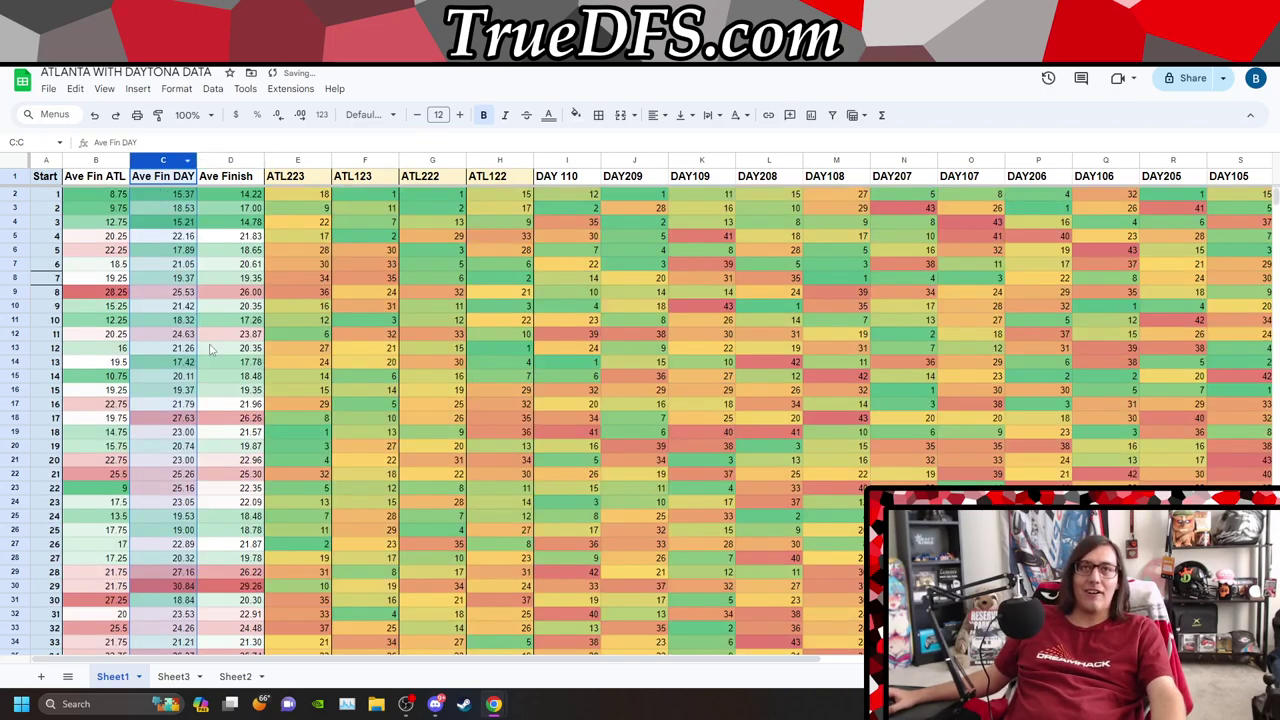
{"action": "left_click", "coordinate": [68, 676]}
{"action": "left_click", "coordinate": [97, 627]}
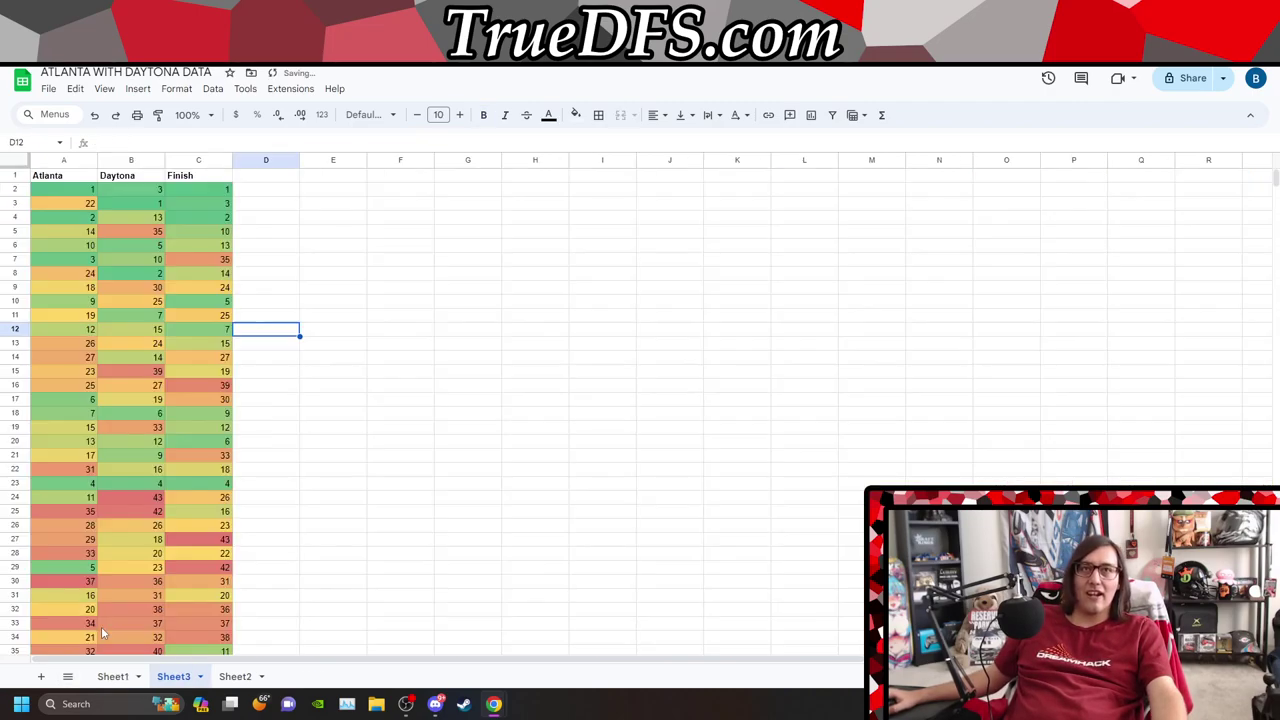
{"action": "left_click", "coordinate": [316, 289]}
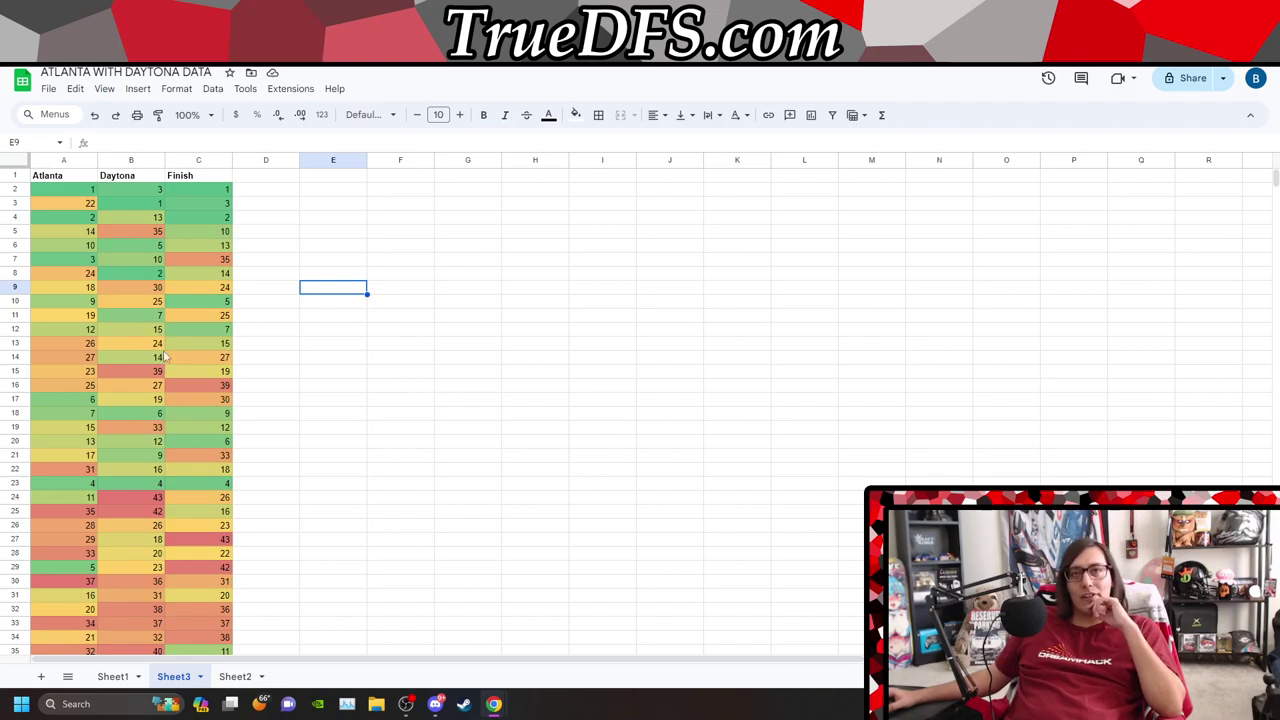
{"action": "scroll", "coordinate": [160, 454], "scroll_direction": "down", "scroll_amount": 2}
{"action": "scroll", "coordinate": [160, 454], "scroll_direction": "down", "scroll_amount": 4}
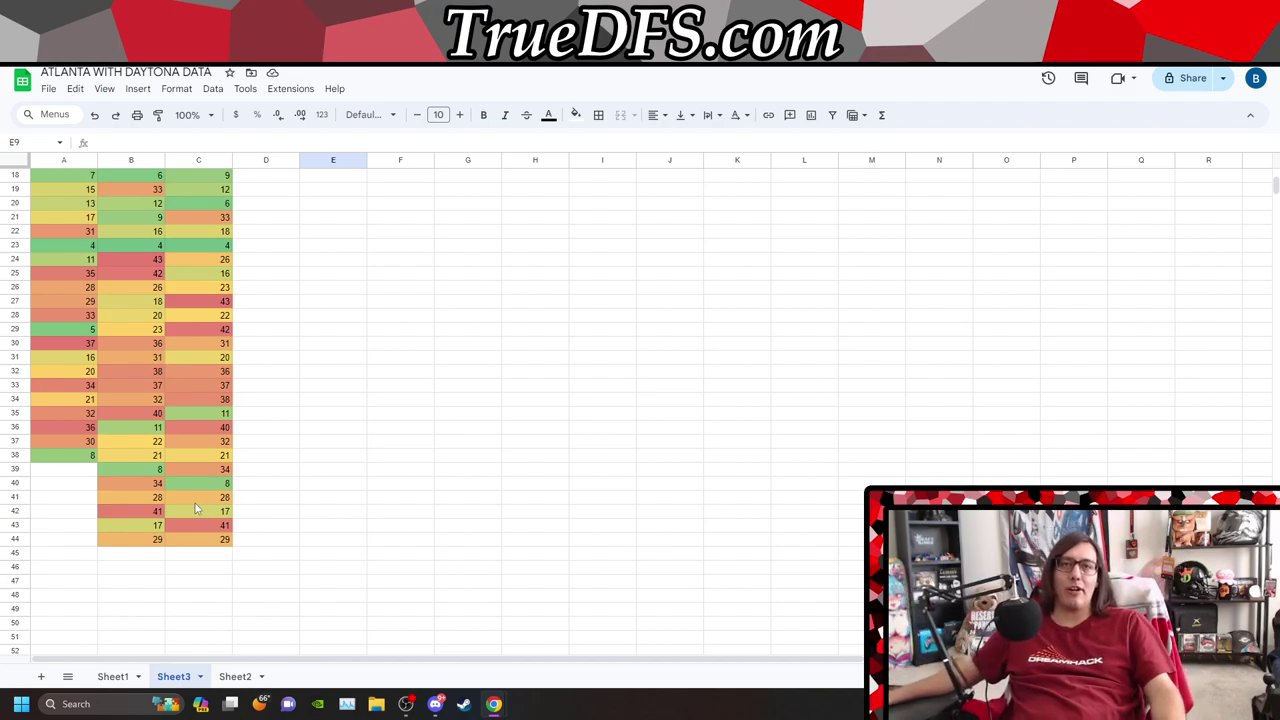
{"action": "left_click", "coordinate": [60, 457]}
{"action": "left_click", "coordinate": [156, 474], "text": "ctrl"}
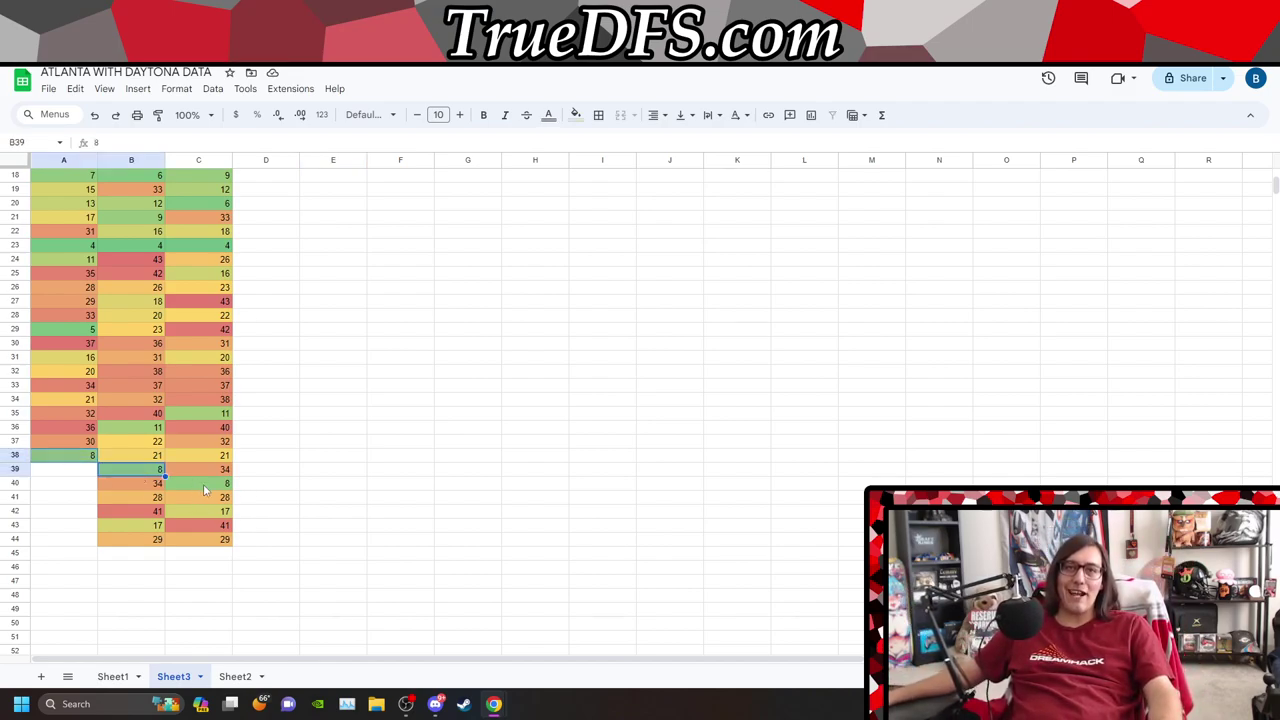
{"action": "left_click", "coordinate": [205, 484], "text": "ctrl"}
{"action": "scroll", "coordinate": [257, 480], "scroll_direction": "up", "scroll_amount": 2}
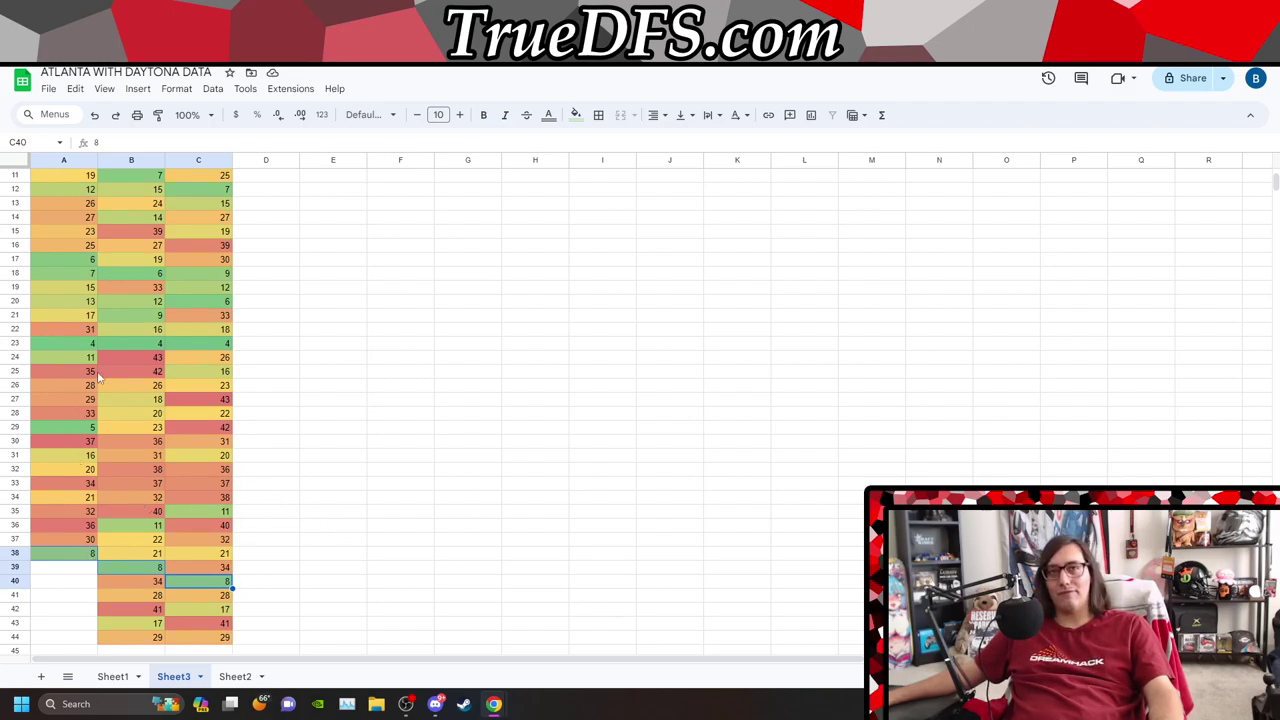
{"action": "left_click_drag", "start_coordinate": [80, 345], "coordinate": [290, 371]}
{"action": "scroll", "coordinate": [286, 371], "scroll_direction": "up", "scroll_amount": 2}
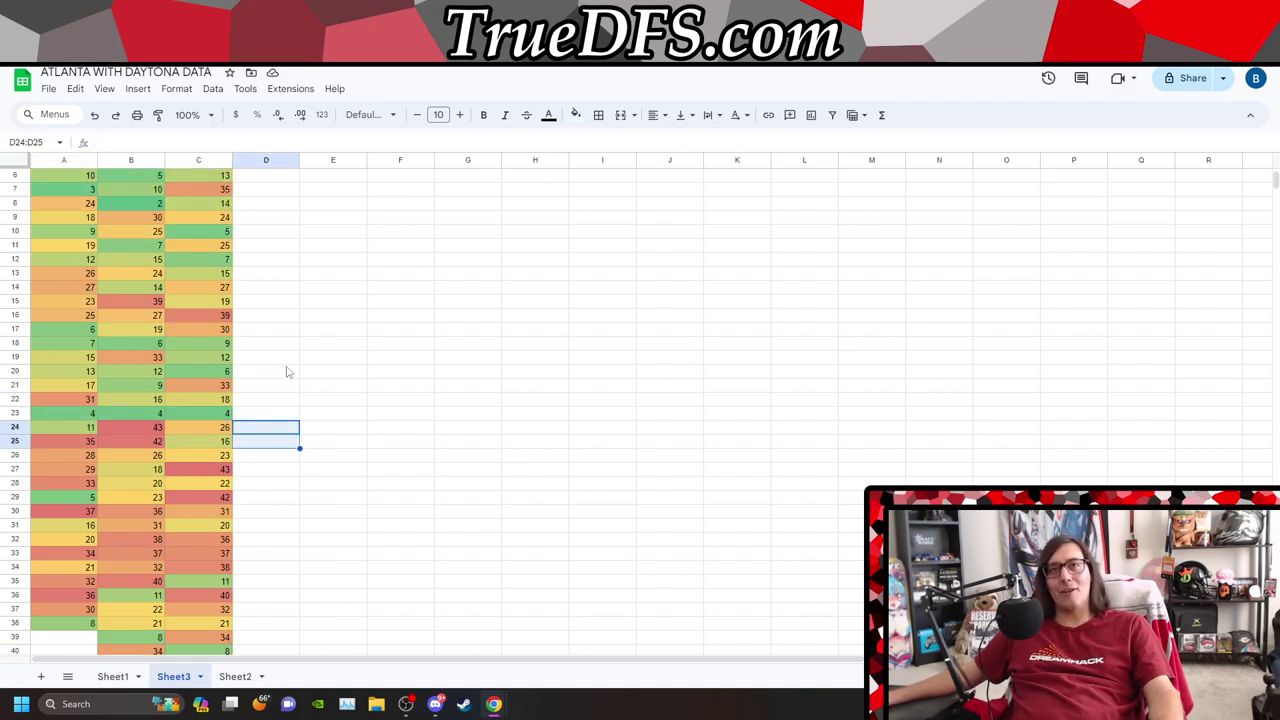
{"action": "scroll", "coordinate": [286, 371], "scroll_direction": "up", "scroll_amount": 2}
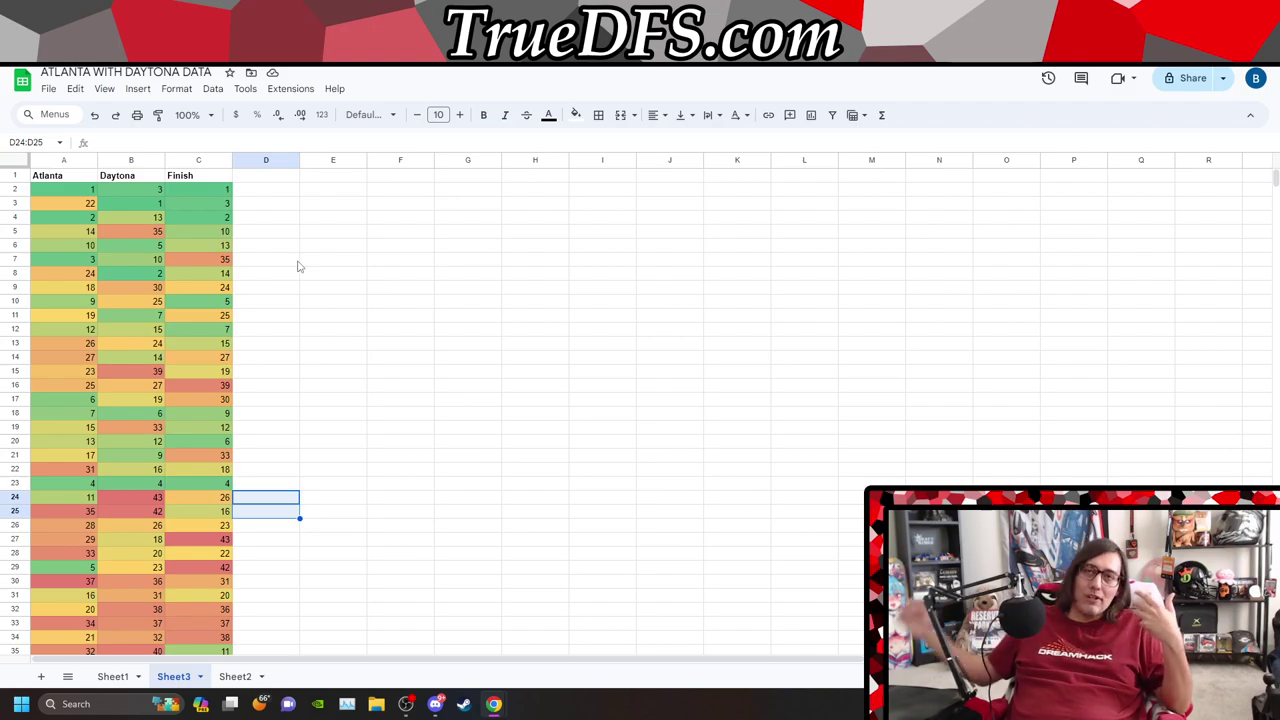
Switch to Sheet1 and select cell F2 in the ATL123 column
{"action": "left_click", "coordinate": [68, 676]}
{"action": "left_click", "coordinate": [92, 604]}
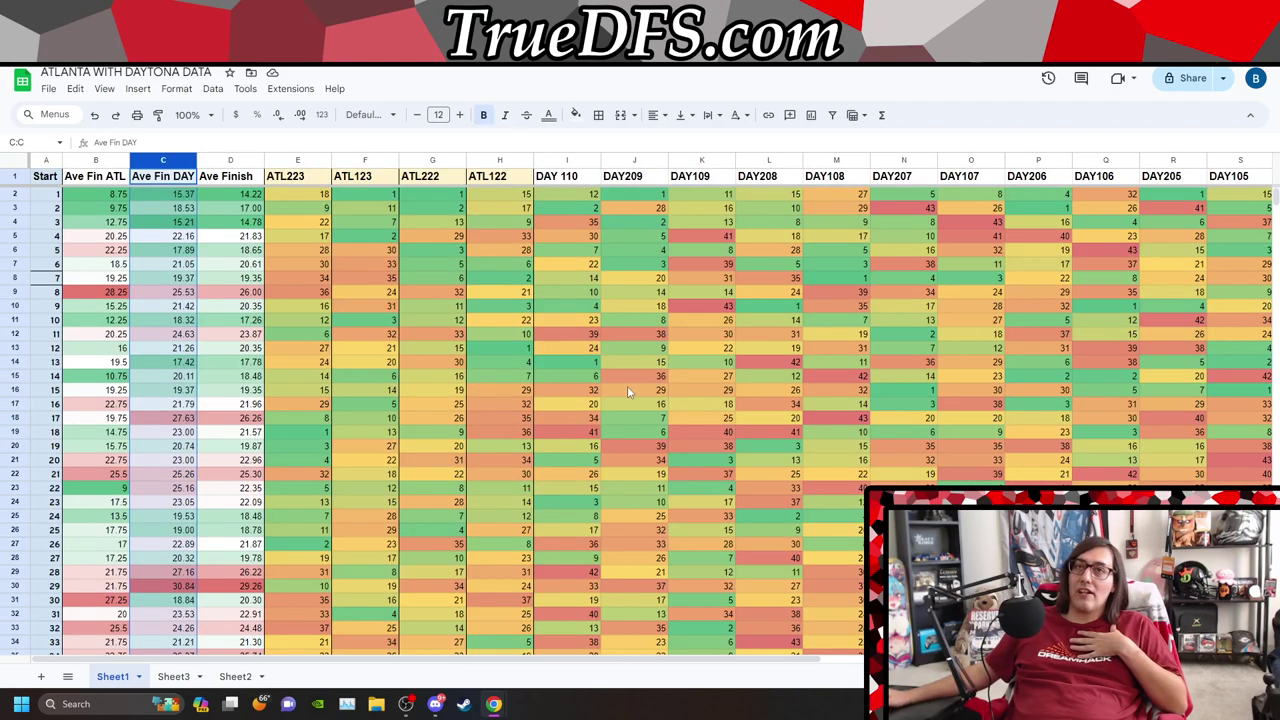
{"action": "left_click", "coordinate": [390, 195]}
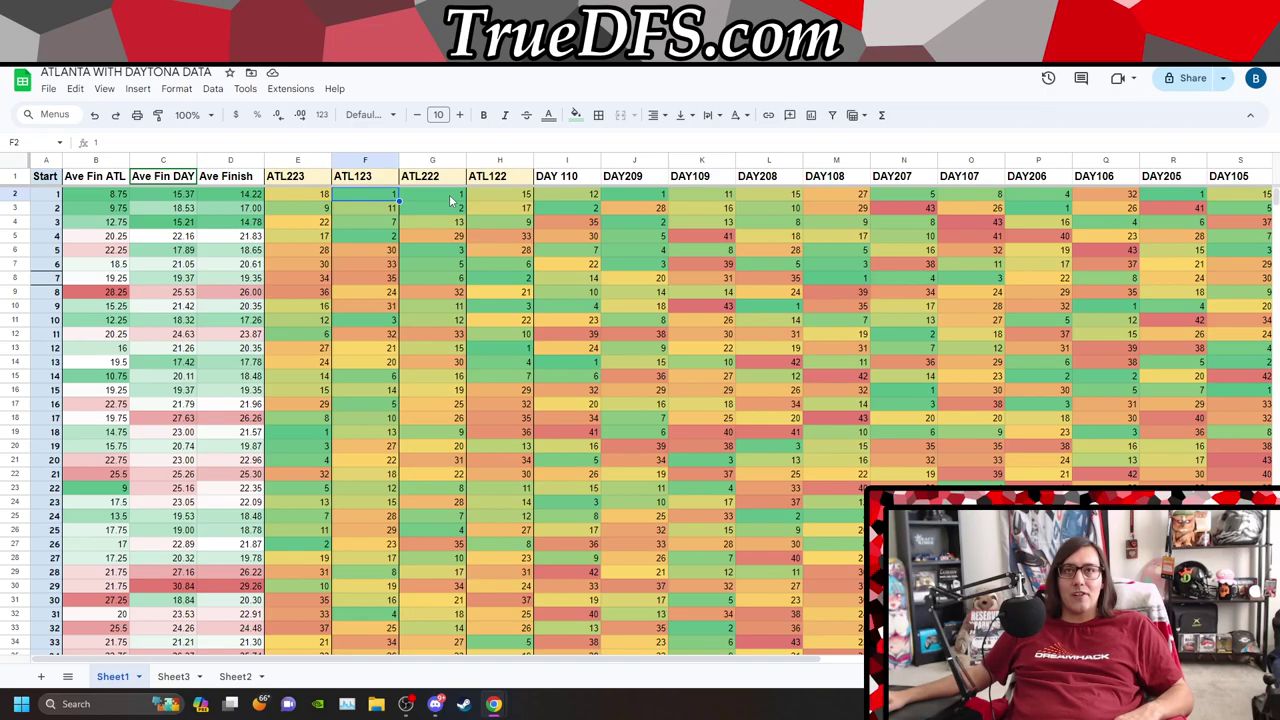
{"action": "left_click", "coordinate": [68, 676]}
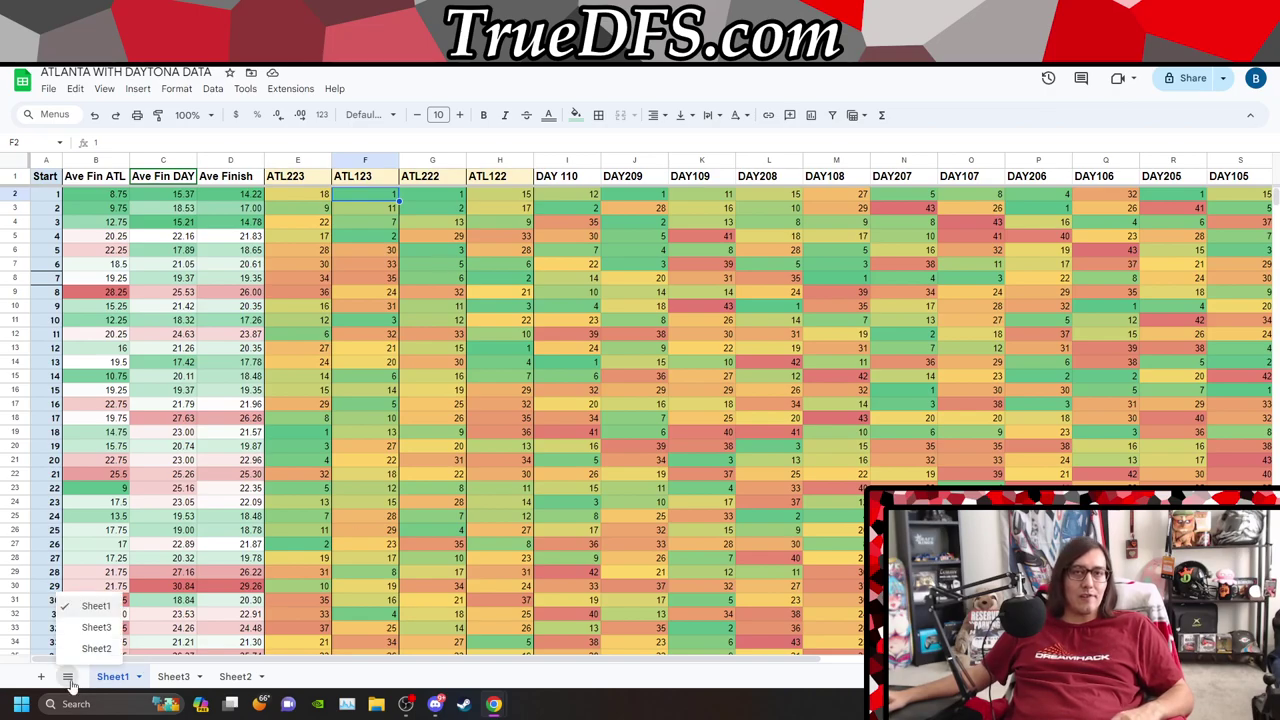
Switch to Sheet3 and scroll through its color-scaled Atlanta, Daytona and Finish values
{"action": "left_click", "coordinate": [96, 627]}
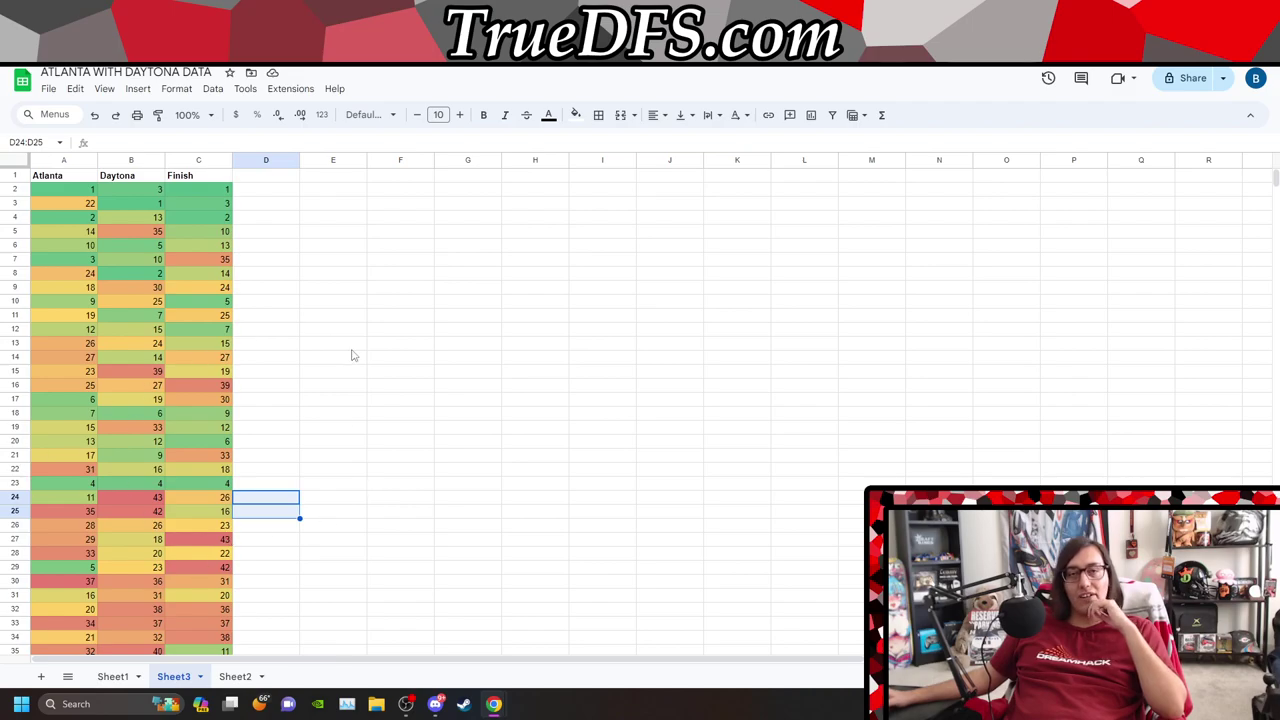
{"action": "scroll", "coordinate": [352, 355], "scroll_direction": "down", "scroll_amount": 2}
{"action": "scroll", "coordinate": [352, 355], "scroll_direction": "up", "scroll_amount": 2}
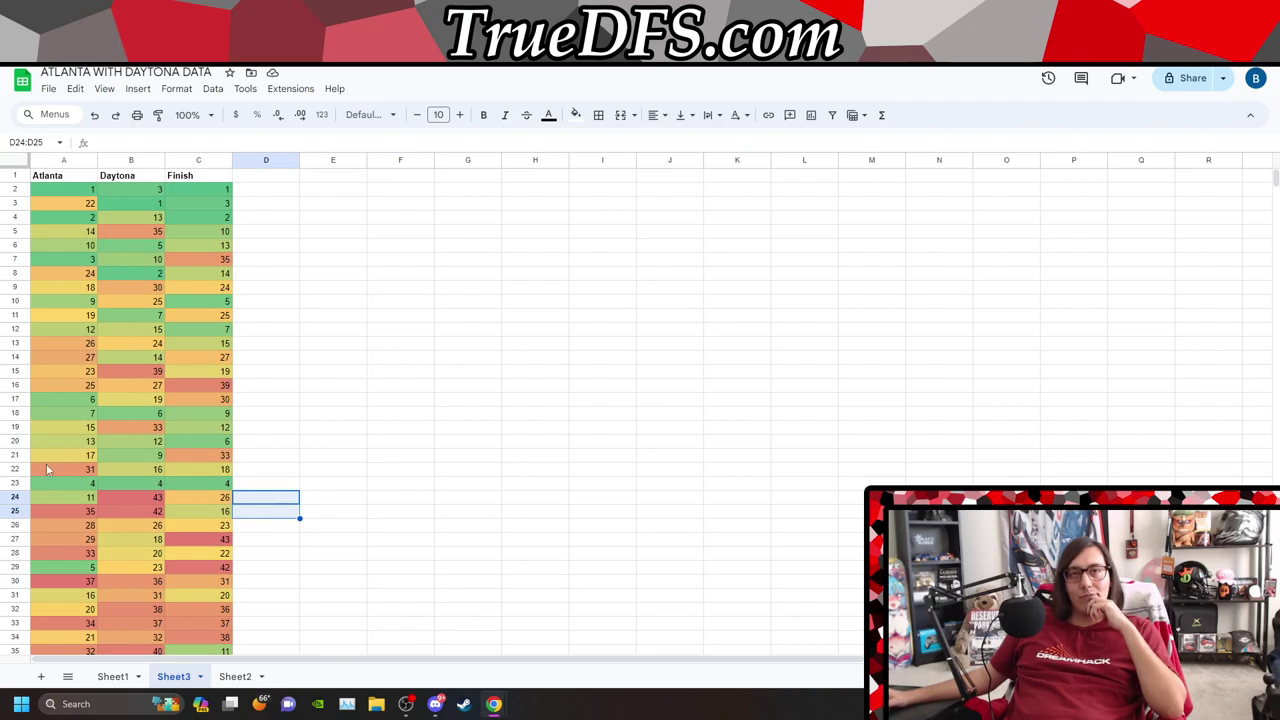
{"action": "scroll", "coordinate": [190, 438], "scroll_direction": "down", "scroll_amount": 4}
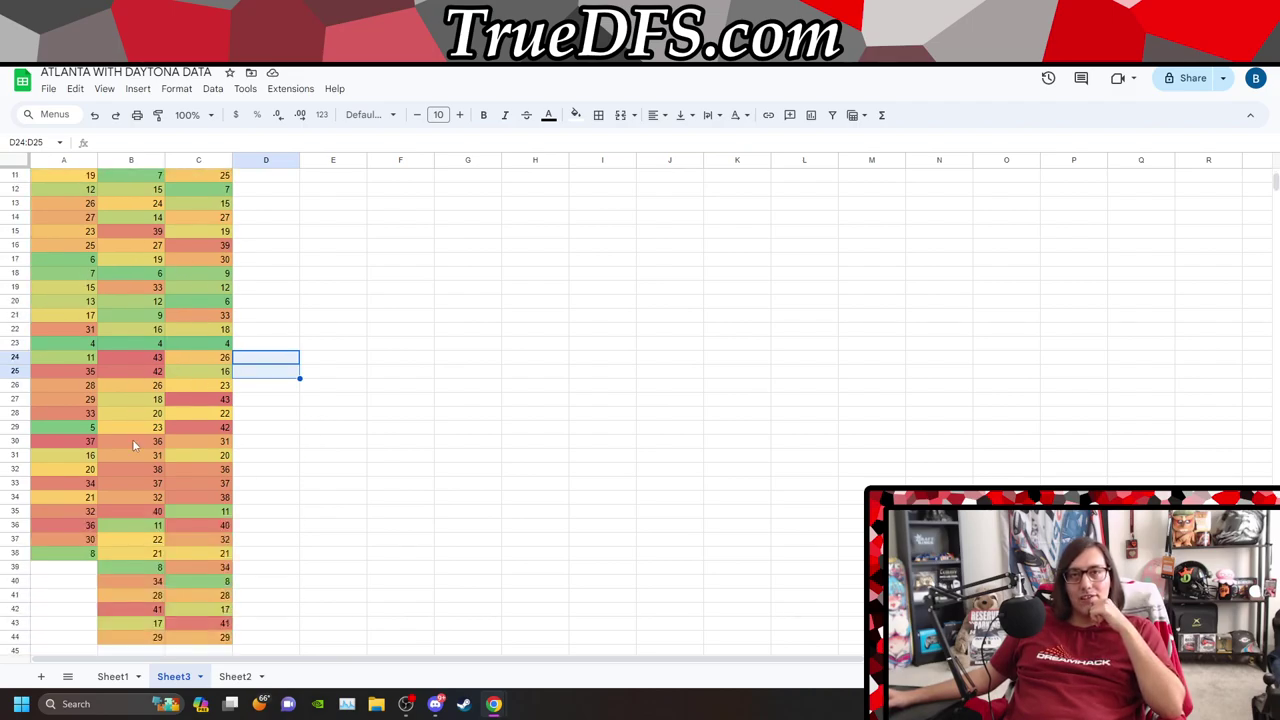
{"action": "scroll", "coordinate": [300, 500], "scroll_direction": "up", "scroll_amount": 4}
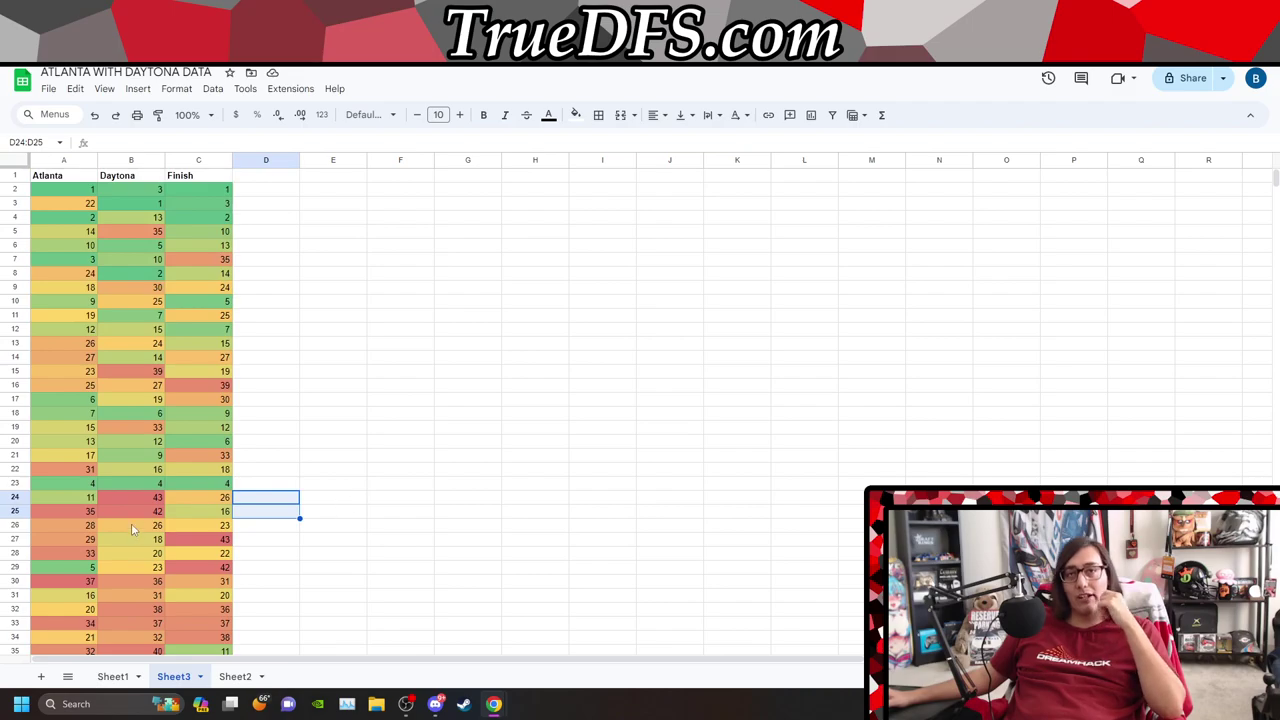
{"action": "scroll", "coordinate": [150, 545], "scroll_direction": "down", "scroll_amount": 4}
{"action": "scroll", "coordinate": [178, 572], "scroll_direction": "up", "scroll_amount": 4}
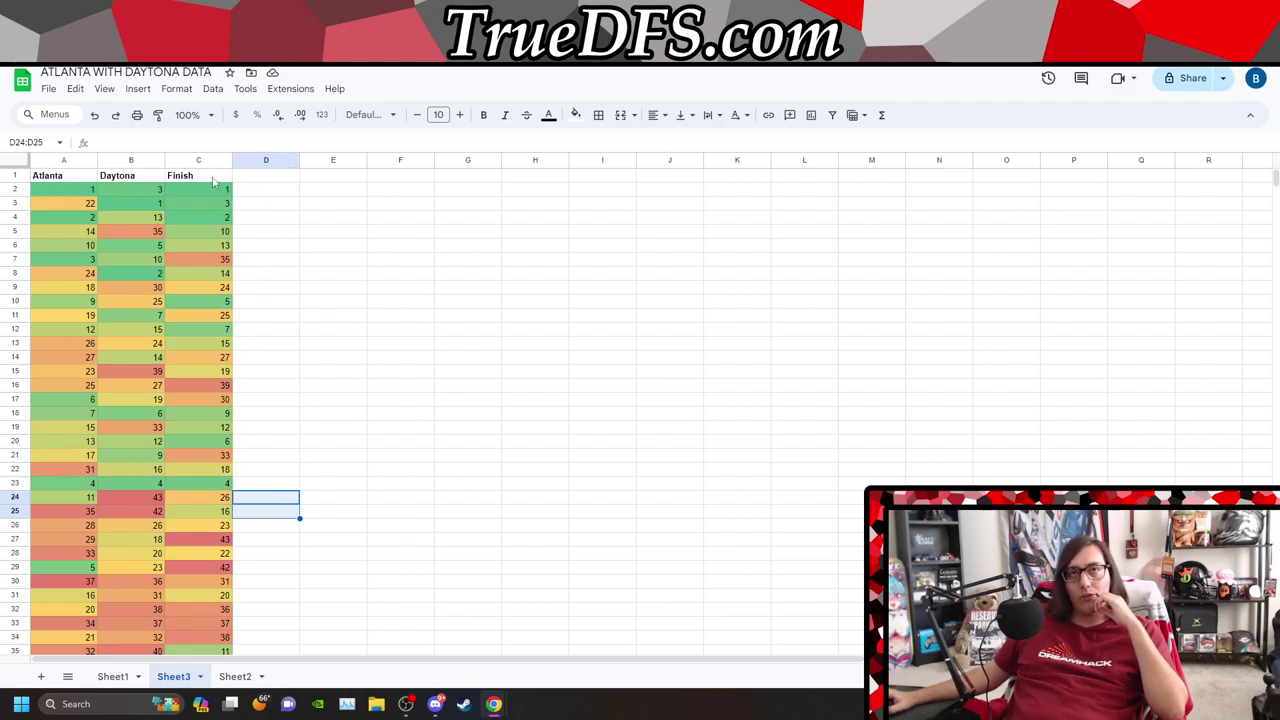
{"action": "scroll", "coordinate": [107, 482], "scroll_direction": "down", "scroll_amount": 4}
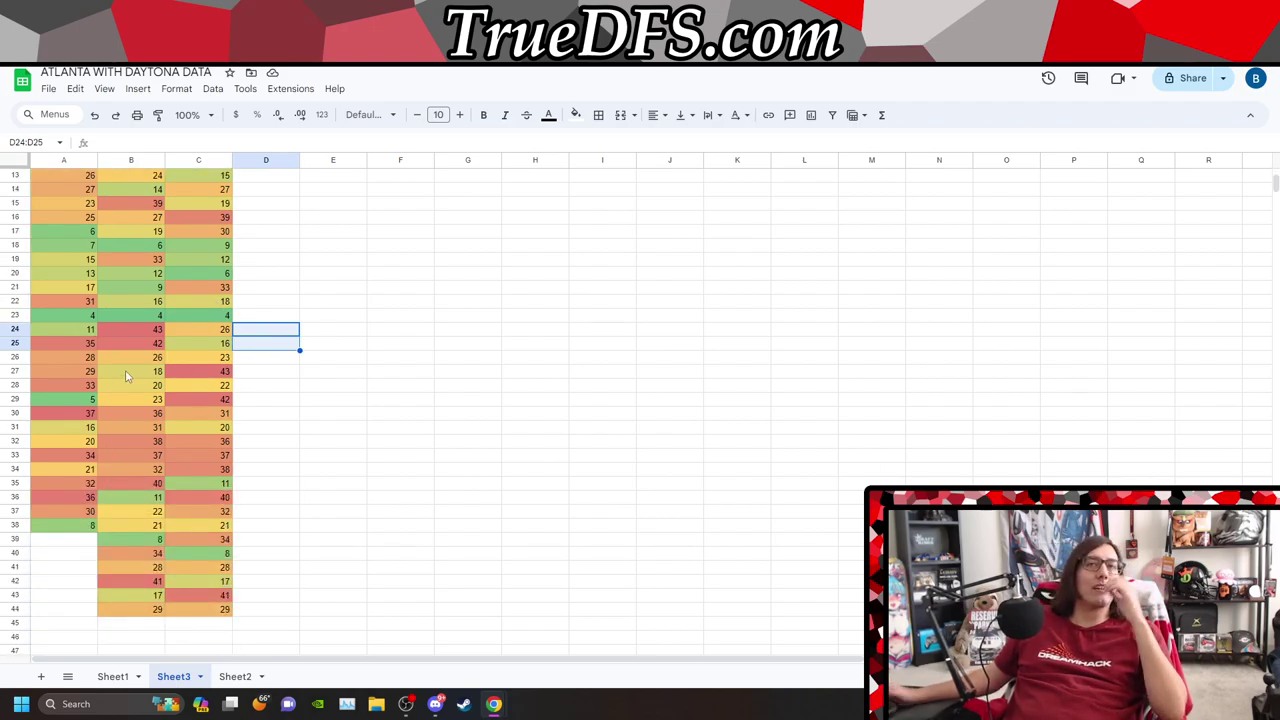
{"action": "scroll", "coordinate": [127, 376], "scroll_direction": "up", "scroll_amount": 3}
{"action": "scroll", "coordinate": [125, 370], "scroll_direction": "up", "scroll_amount": 1}
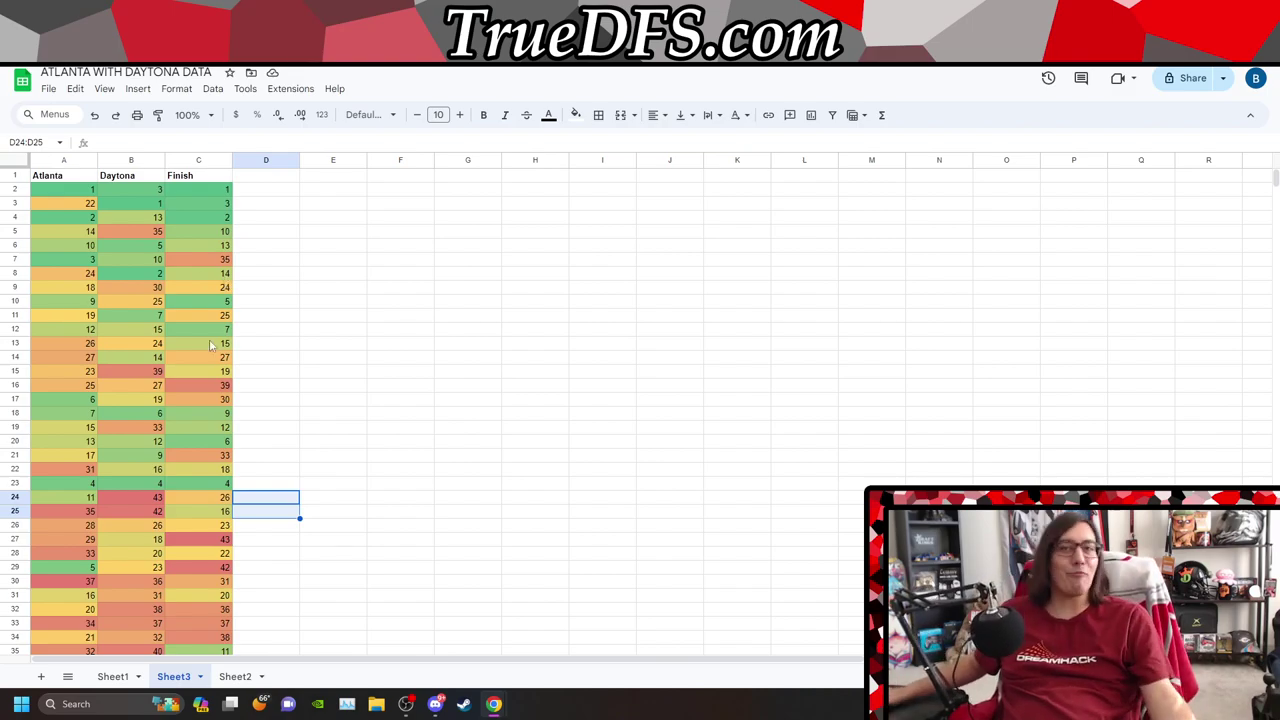
On Sheet1, select J19 and step along start 18's race results in row 19
{"action": "left_click", "coordinate": [68, 676]}
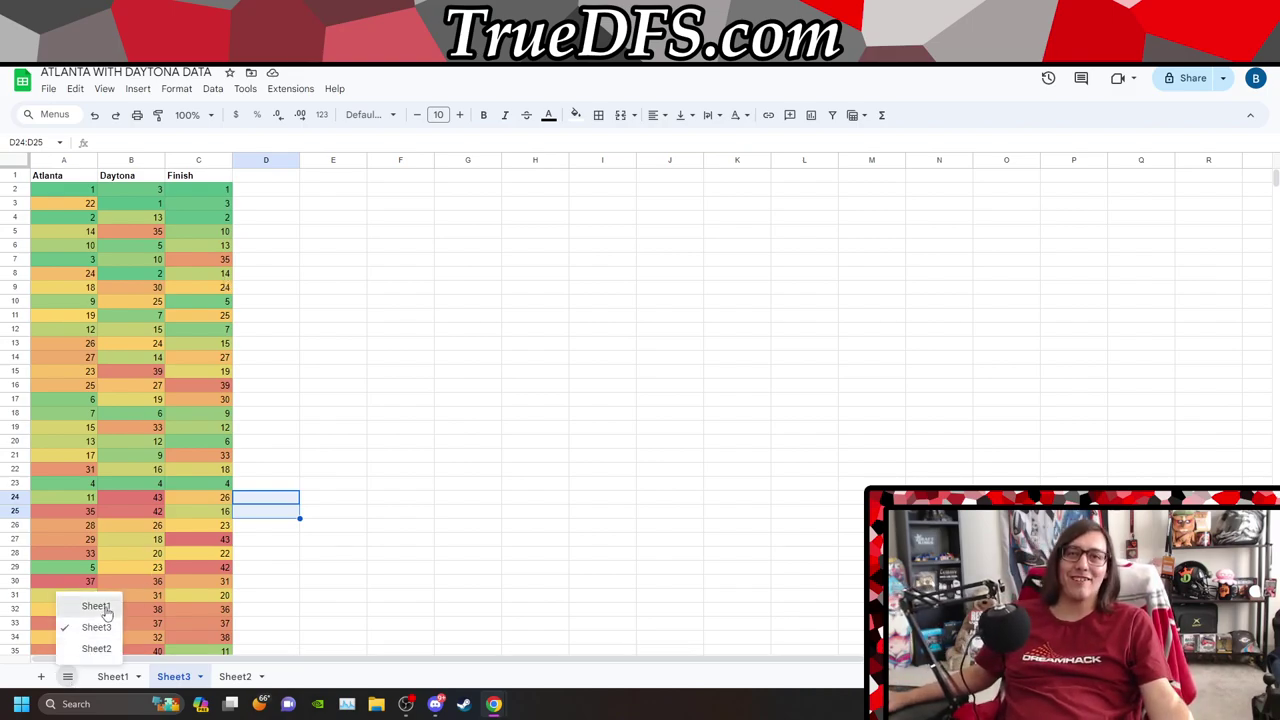
{"action": "left_click", "coordinate": [96, 606]}
{"action": "left_click", "coordinate": [657, 434]}
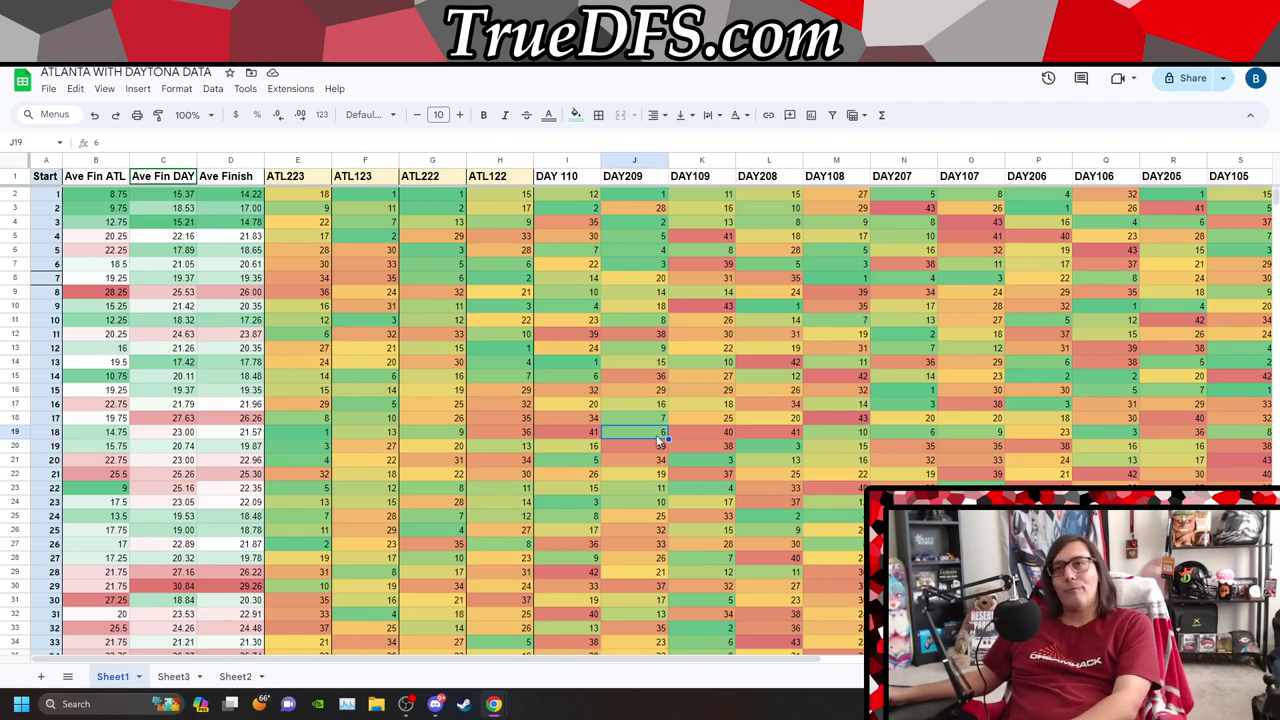
{"action": "key", "text": "Right"}
{"action": "key", "text": "Right"}
{"action": "key", "text": "Right"}
{"action": "key", "text": "Right"}
{"action": "key", "text": "Right"}
{"action": "key", "text": "Right"}
{"action": "key", "text": "Right"}
{"action": "key", "text": "Right"}
{"action": "key", "text": "Right"}
{"action": "key", "text": "Right"}
{"action": "key", "text": "Right"}
{"action": "key", "text": "Right"}
{"action": "key", "text": "Right"}
{"action": "key", "text": "Right"}
{"action": "key", "text": "Right"}
{"action": "key", "text": "Right"}
{"action": "key", "text": "Right"}
{"action": "key", "text": "Right"}
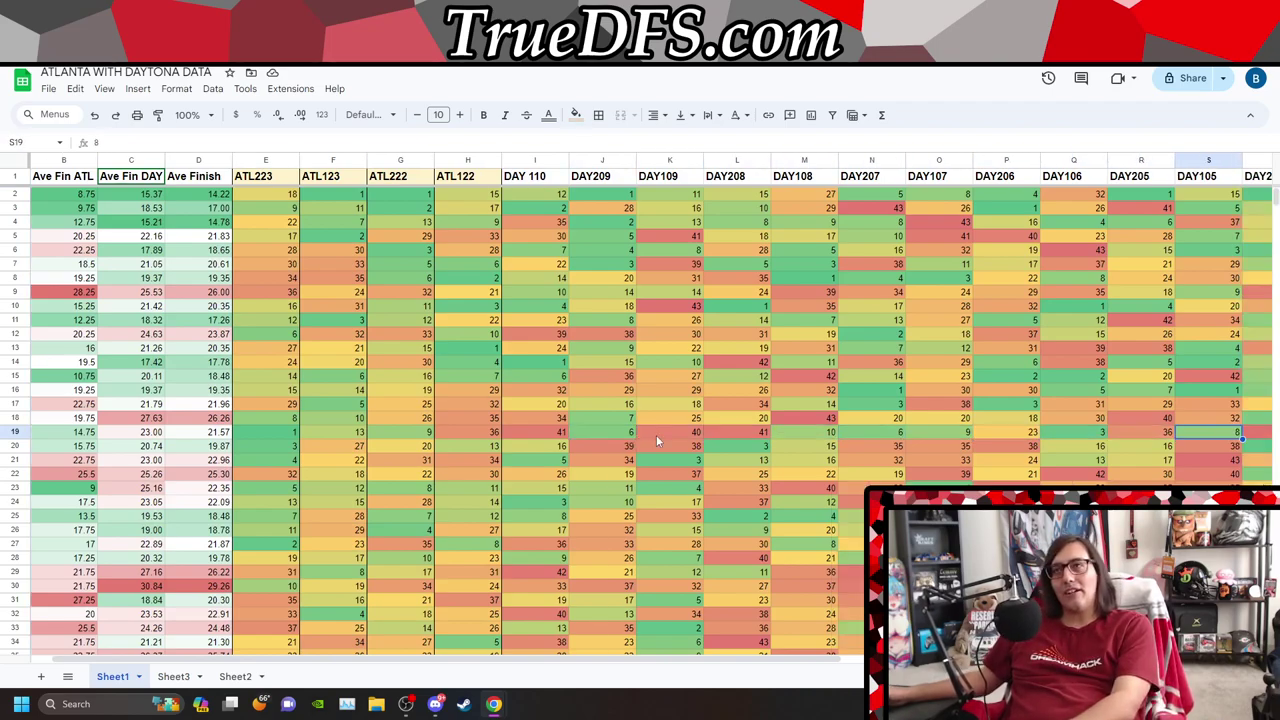
{"action": "key", "text": "Right"}
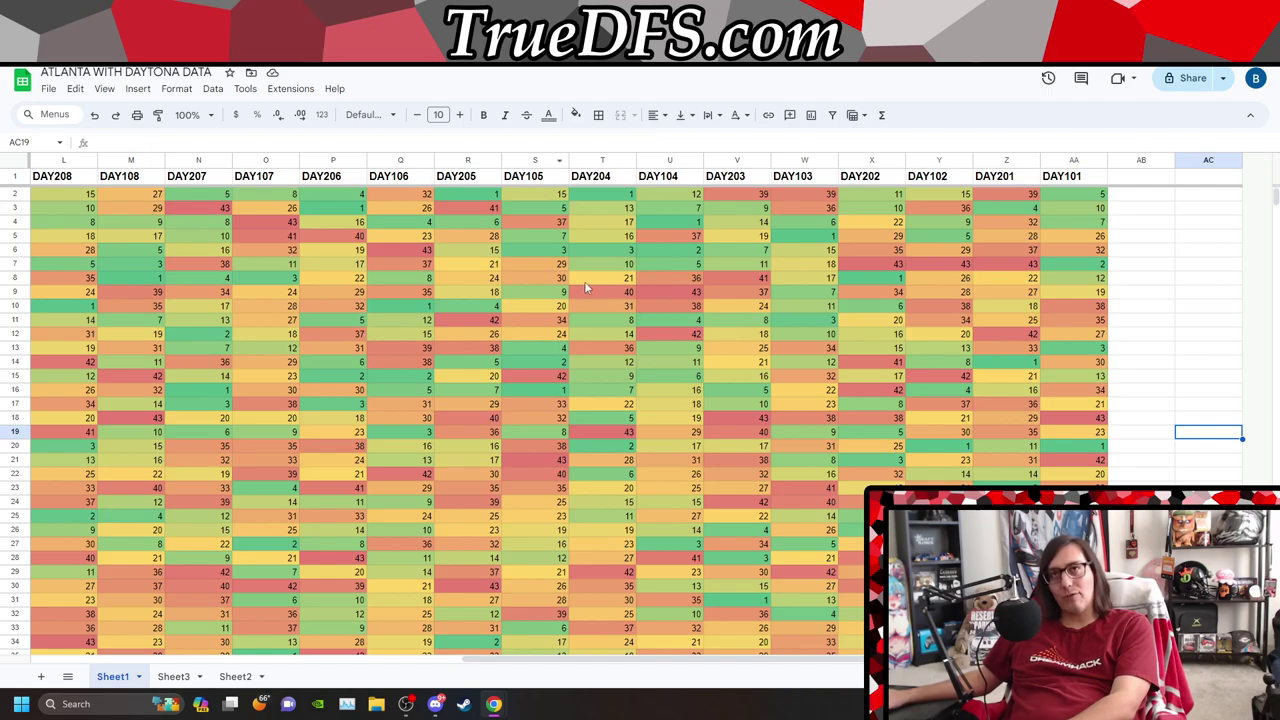
{"action": "key", "text": "Left"}
{"action": "key", "text": "Left"}
{"action": "key", "text": "Left"}
{"action": "key", "text": "Left"}
{"action": "key", "text": "Left"}
{"action": "key", "text": "Left"}
{"action": "key", "text": "Left"}
{"action": "key", "text": "Left"}
{"action": "key", "text": "Left"}
{"action": "key", "text": "Left"}
{"action": "key", "text": "Left"}
{"action": "key", "text": "Left"}
{"action": "key", "text": "Left"}
{"action": "key", "text": "Left"}
{"action": "key", "text": "Left"}
{"action": "key", "text": "Left"}
{"action": "key", "text": "Left"}
{"action": "key", "text": "Left"}
{"action": "key", "text": "Left"}
{"action": "key", "text": "Left"}
{"action": "key", "text": "Left"}
{"action": "key", "text": "Left"}
{"action": "key", "text": "Left"}
{"action": "key", "text": "Left"}
{"action": "key", "text": "Left"}
{"action": "key", "text": "Left"}
{"action": "key", "text": "Left"}
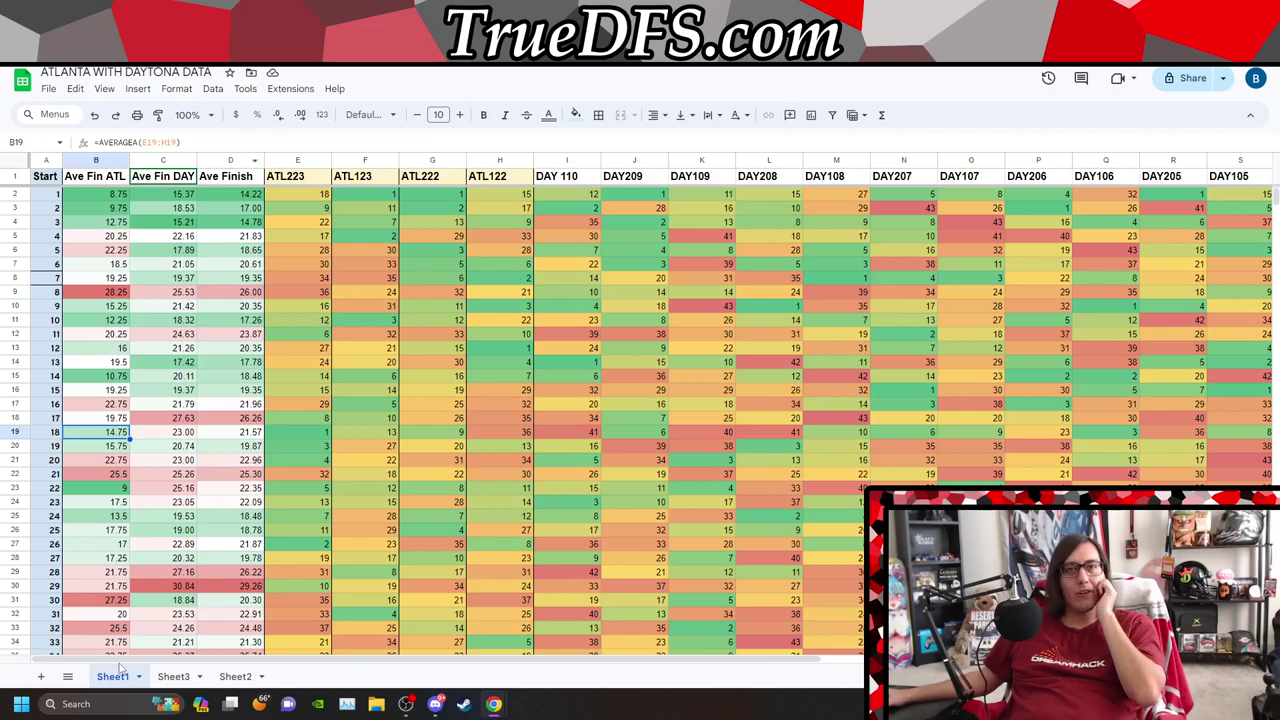
{"action": "left_click", "coordinate": [68, 676]}
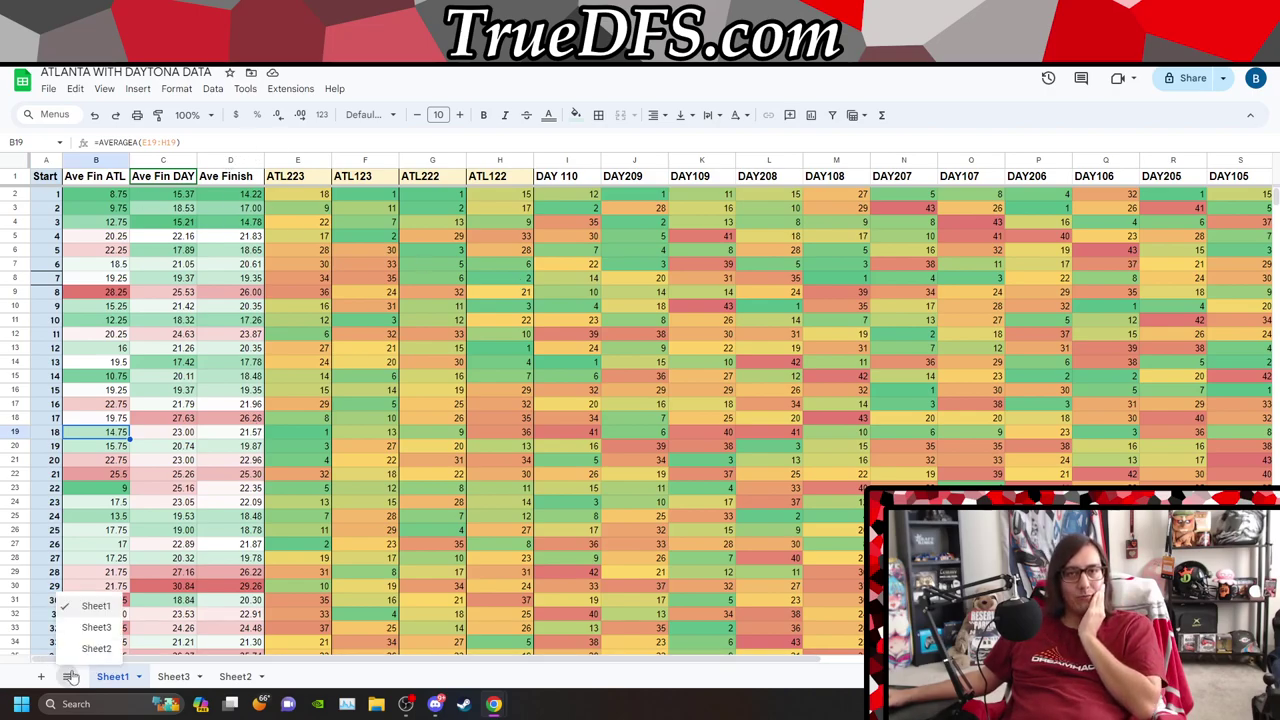
Switch to Sheet3 and scroll briefly through the Atlanta, Daytona and Finish columns
{"action": "left_click", "coordinate": [96, 627]}
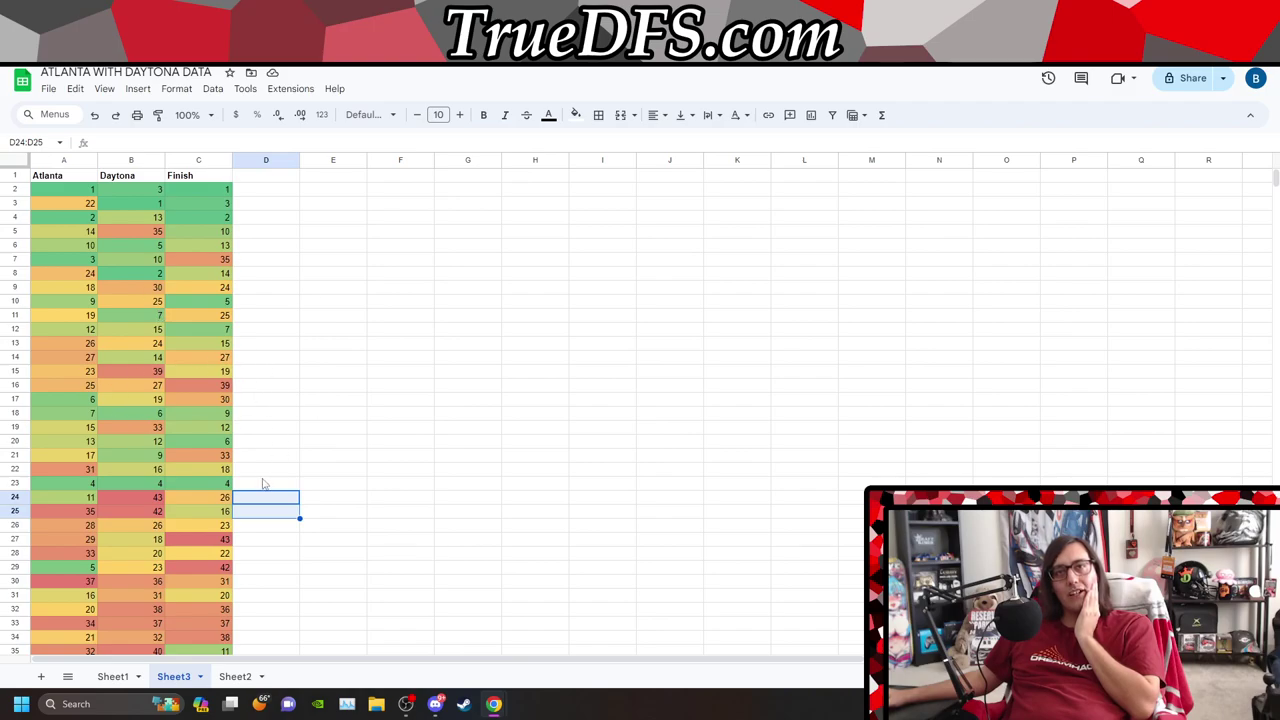
{"action": "scroll", "coordinate": [283, 540], "scroll_direction": "down", "scroll_amount": 3}
{"action": "scroll", "coordinate": [240, 592], "scroll_direction": "up", "scroll_amount": 3}
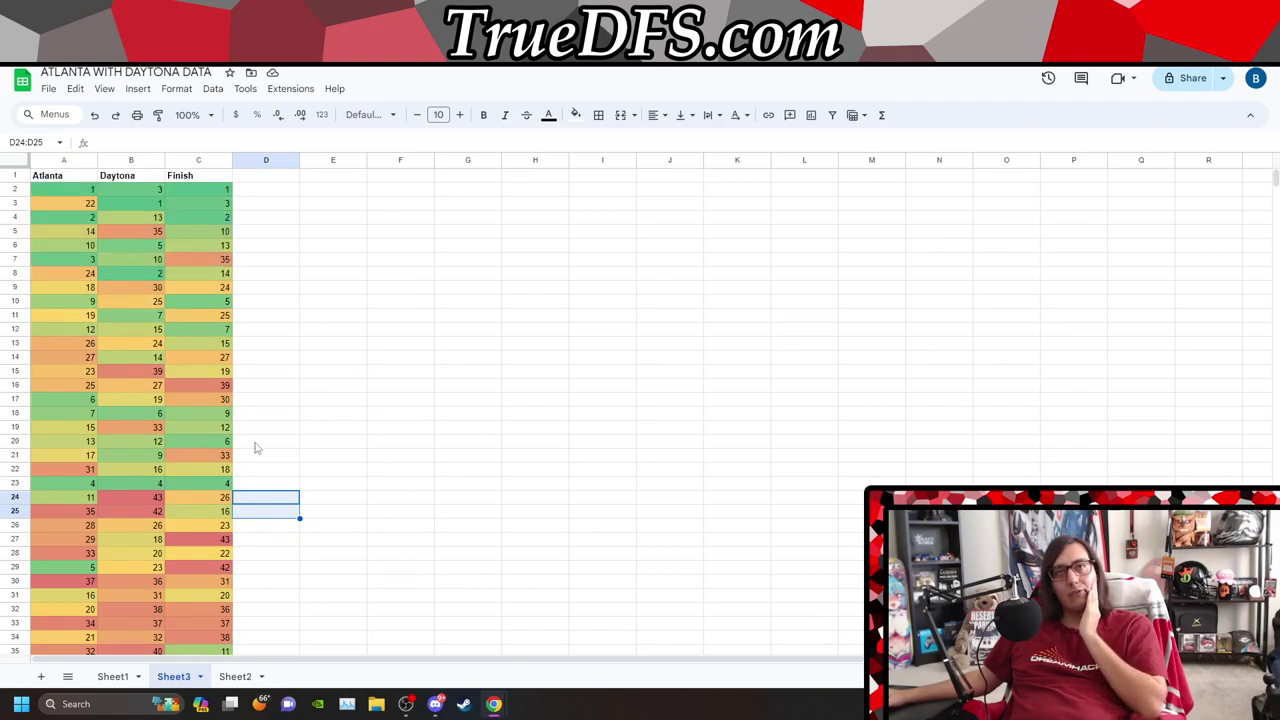